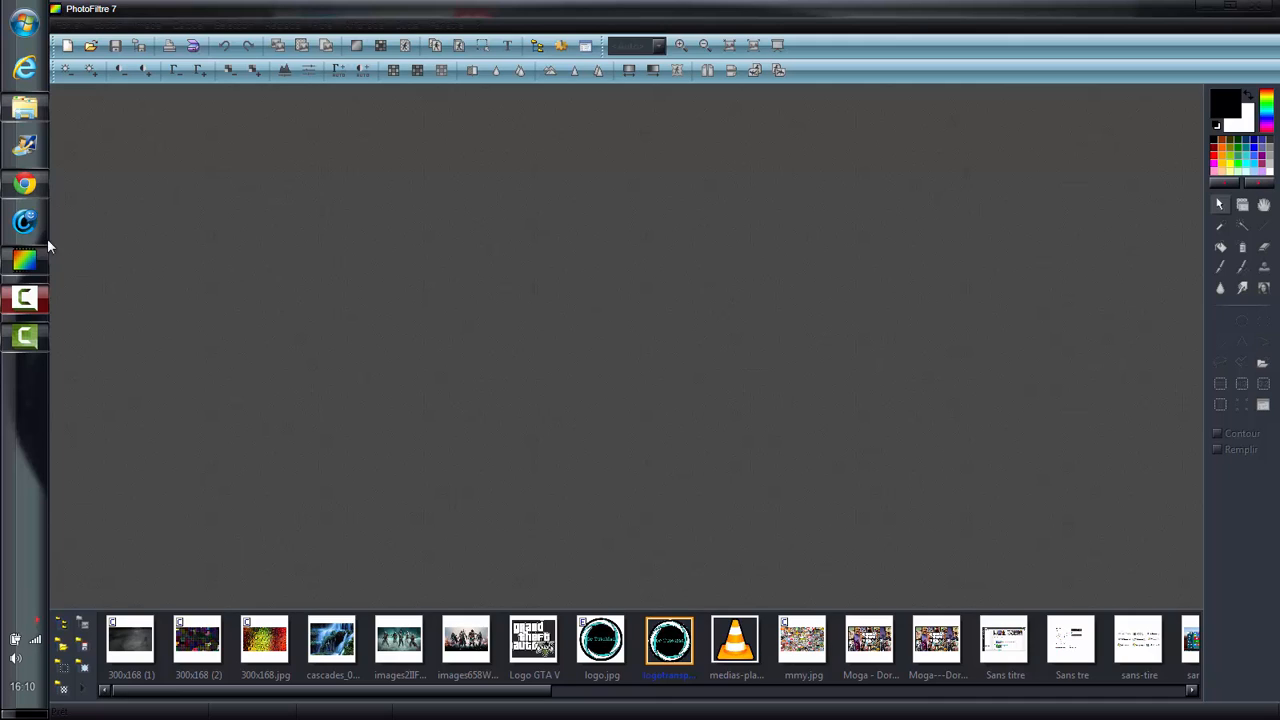
Create a new blank image 1280 pixels wide and 720 pixels high with a white background at 72 pixels per inch.
click(34, 268)
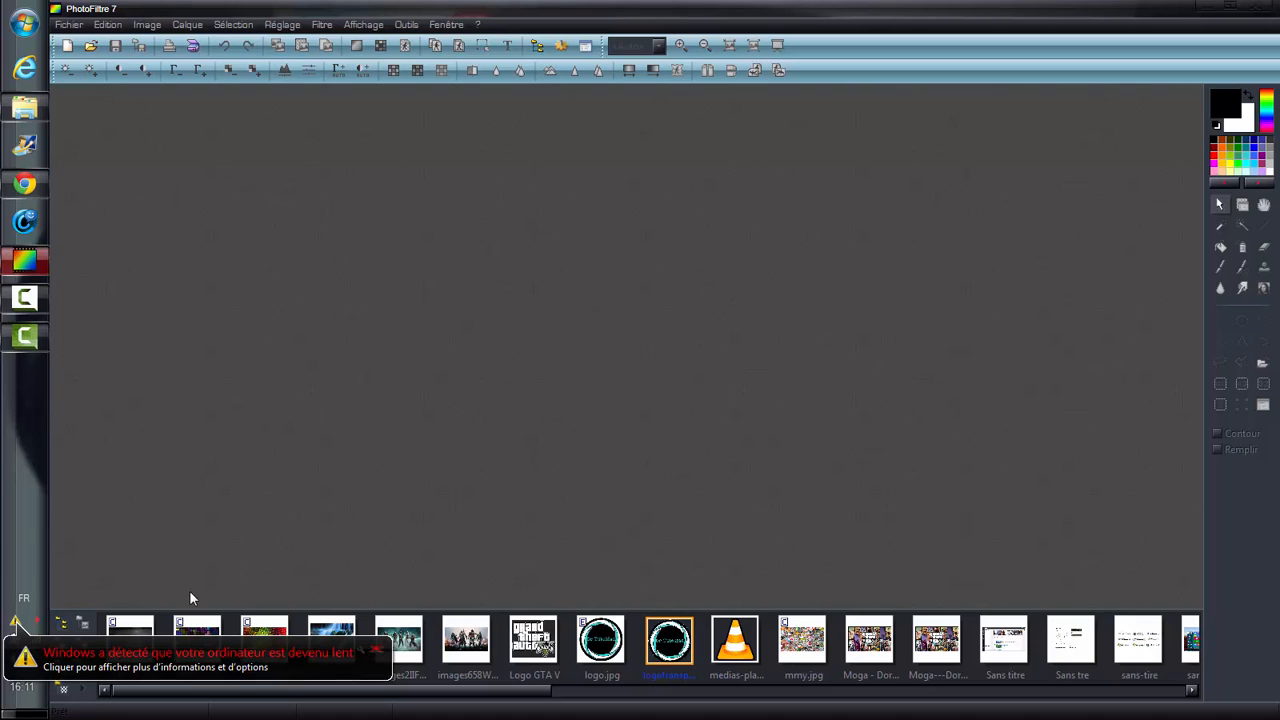
click(375, 650)
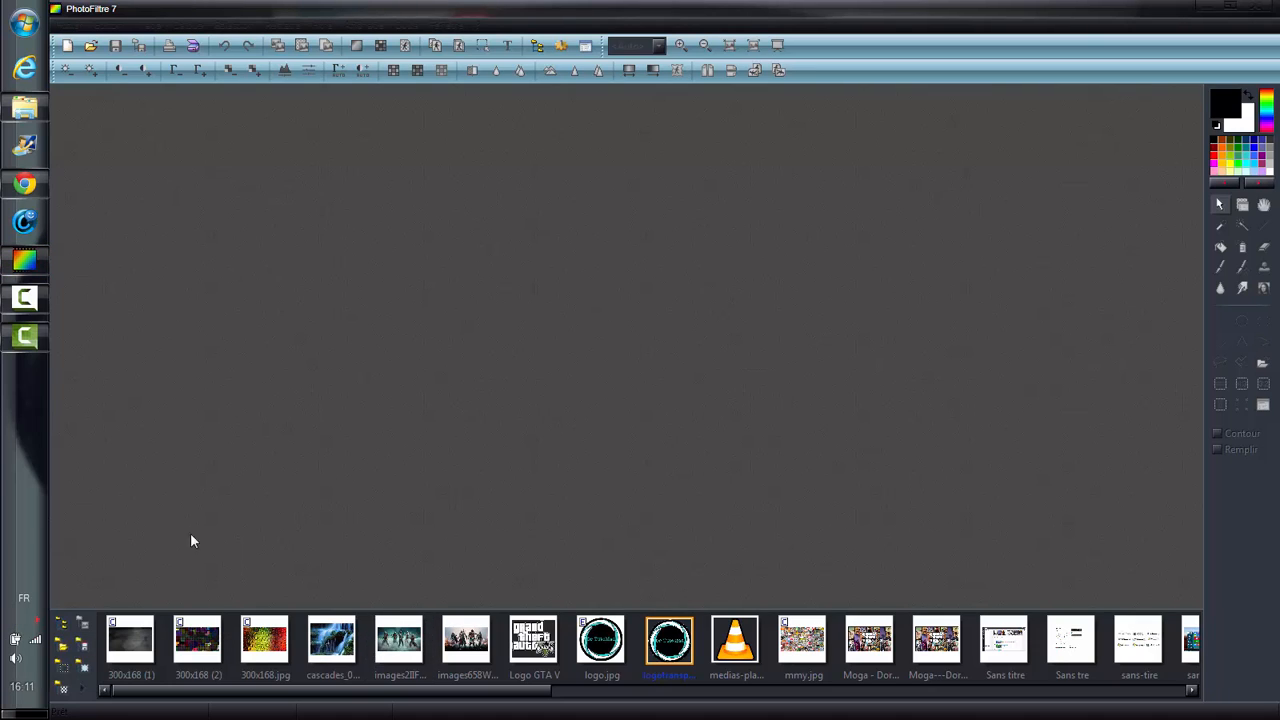
click(24, 260)
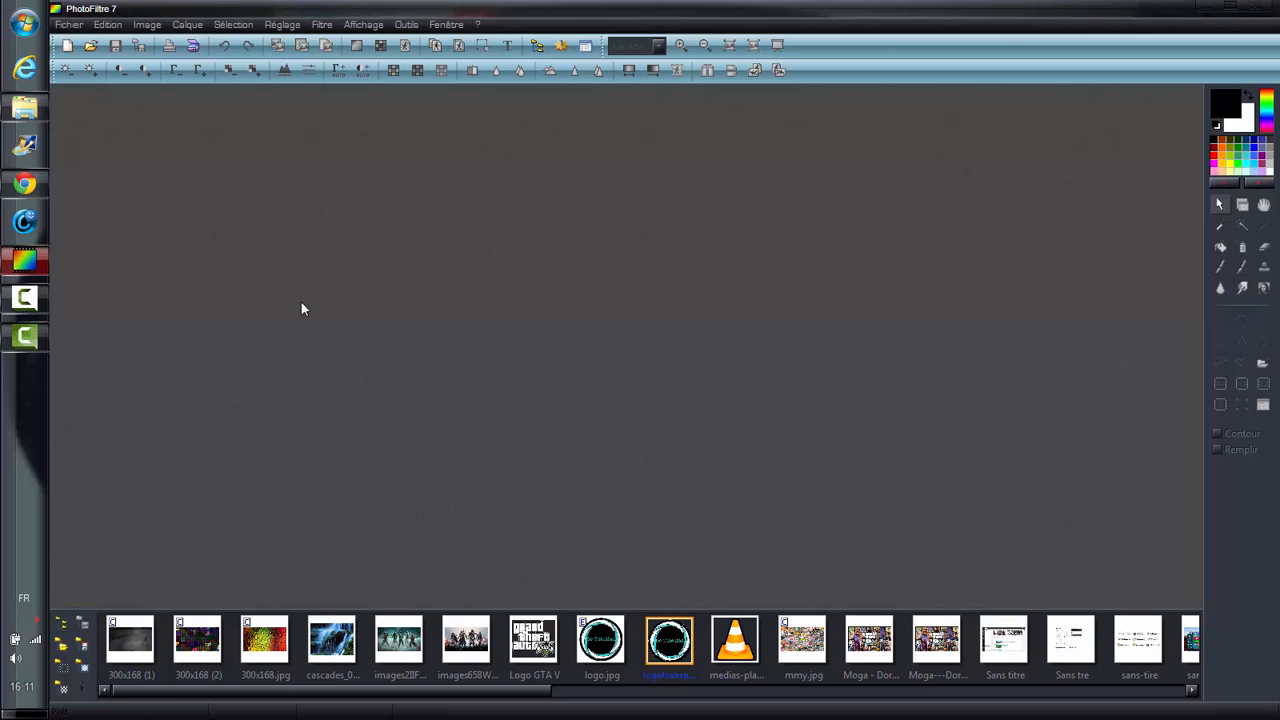
key(ctrl+n)
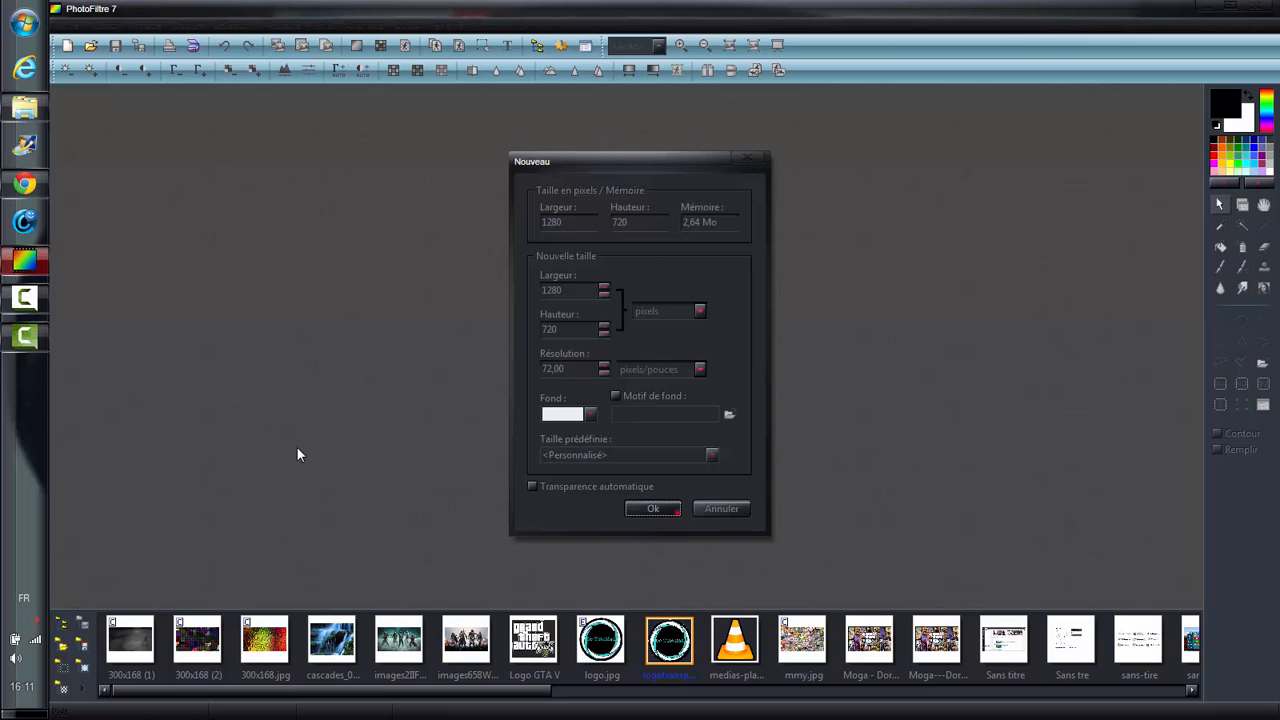
click(608, 455)
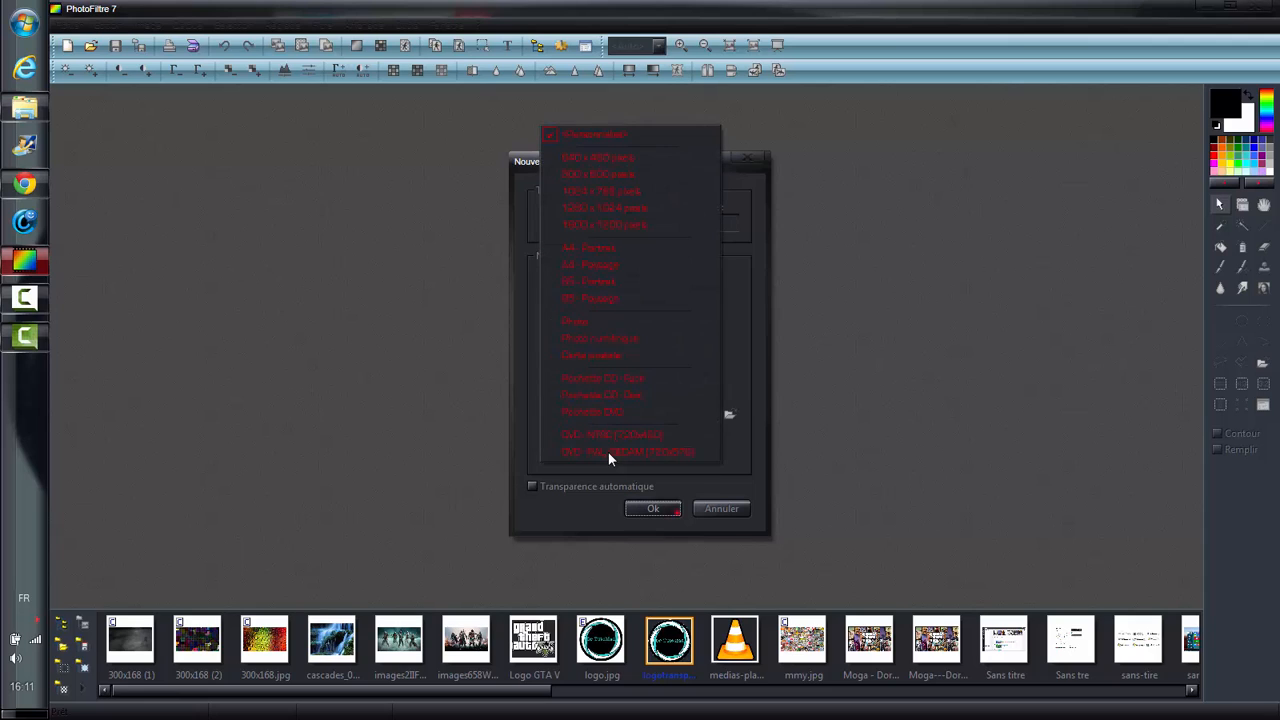
click(632, 134)
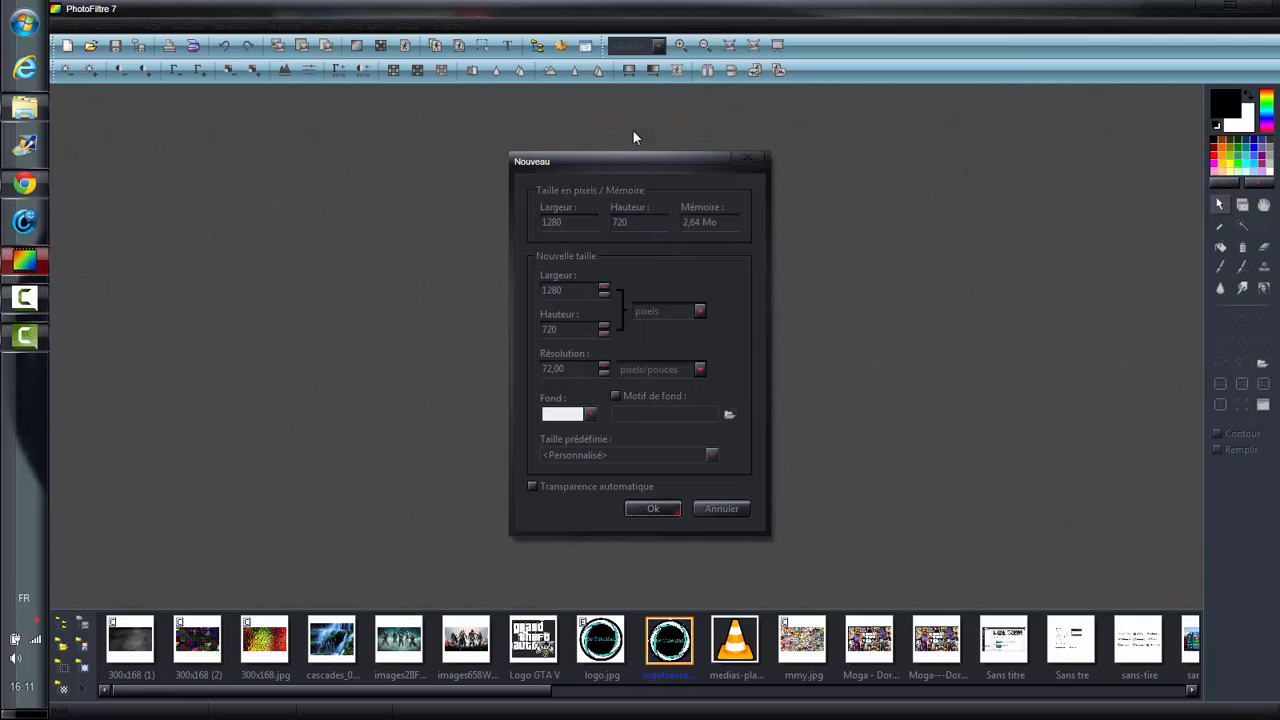
click(530, 486)
click(530, 485)
drag(563, 290, 534, 287)
drag(562, 329, 542, 329)
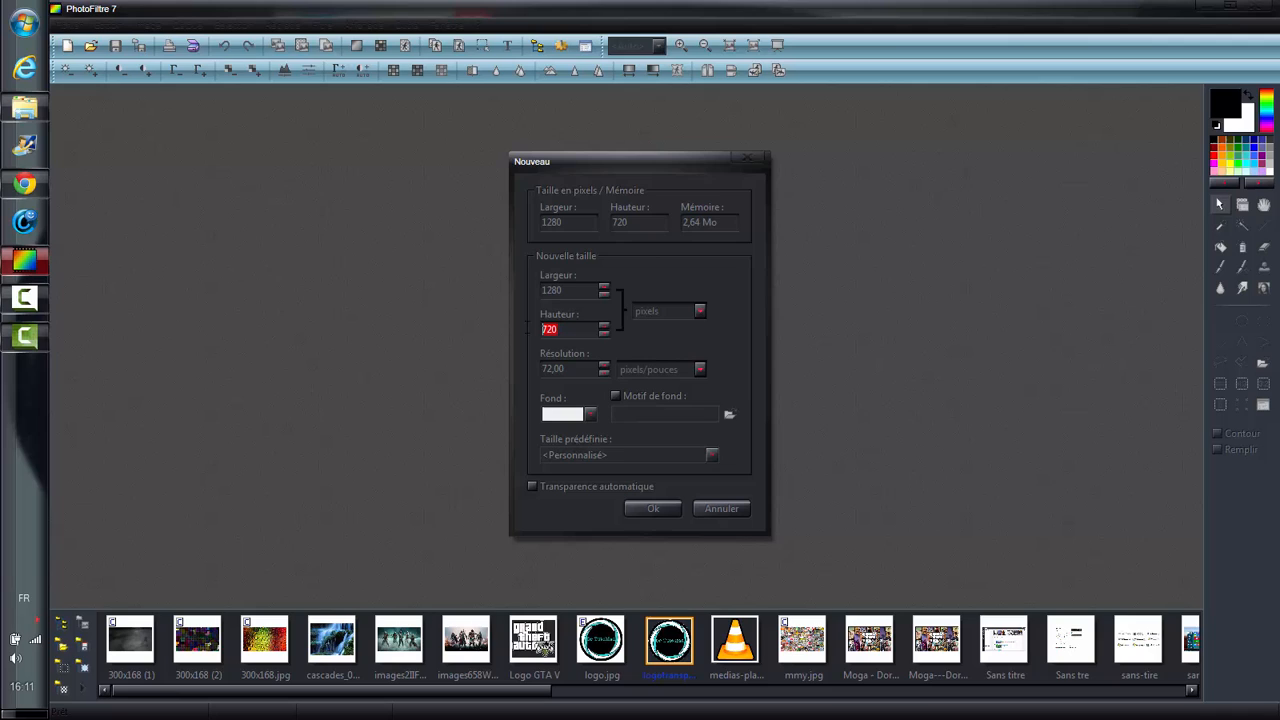
click(653, 509)
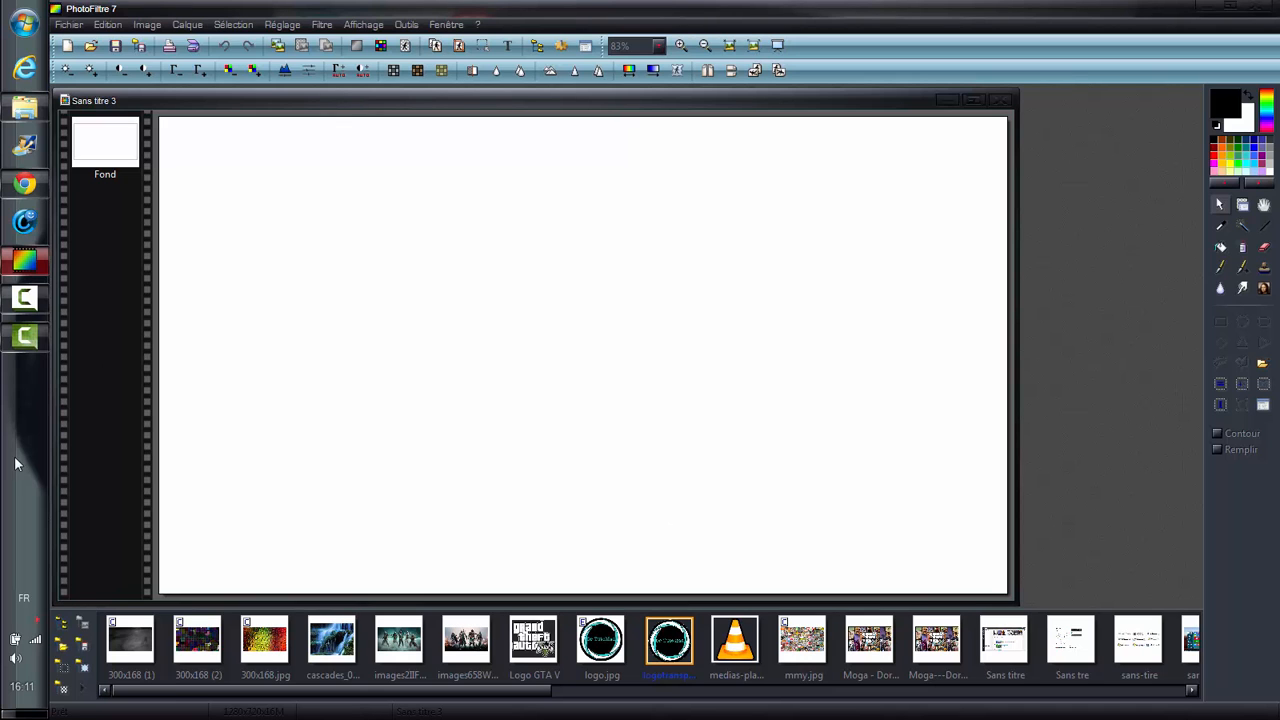
Switch to Chrome, look through the 1280x720 texture wallpapers on WallpapersCraft, and return to PhotoFiltre.
mouse_move(18, 204)
click(177, 131)
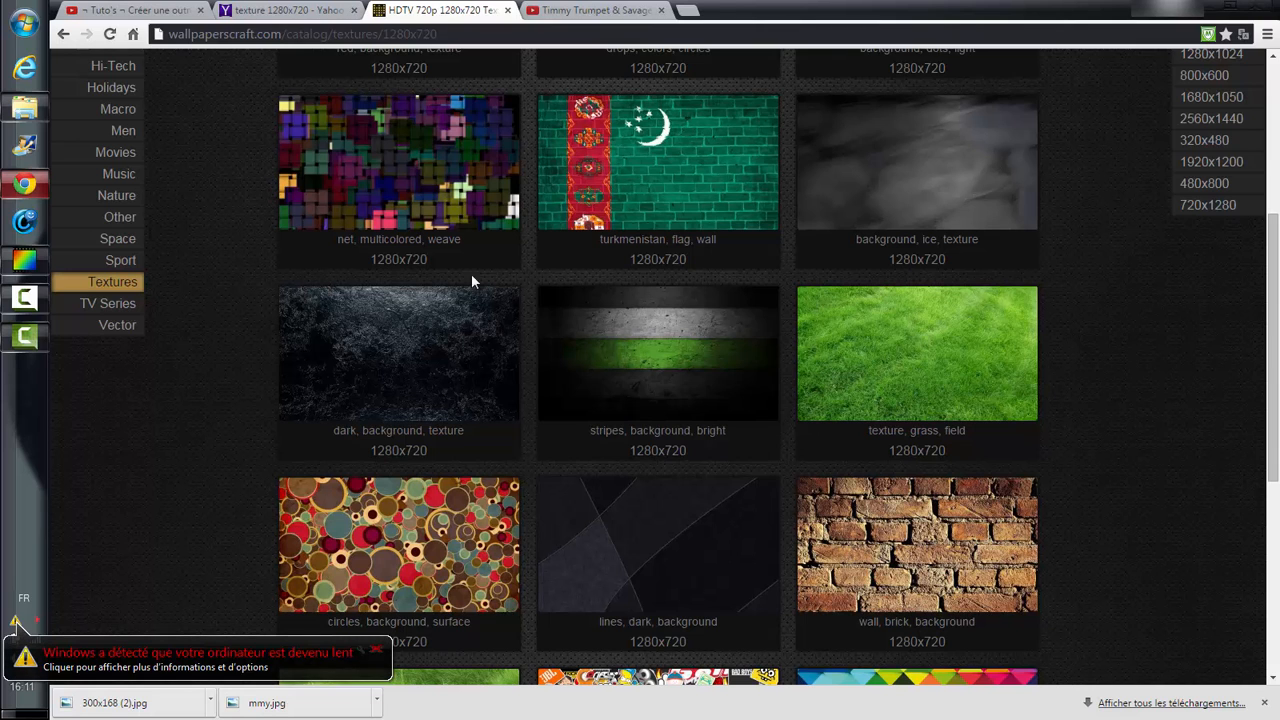
scroll(1276, 115, up, 5)
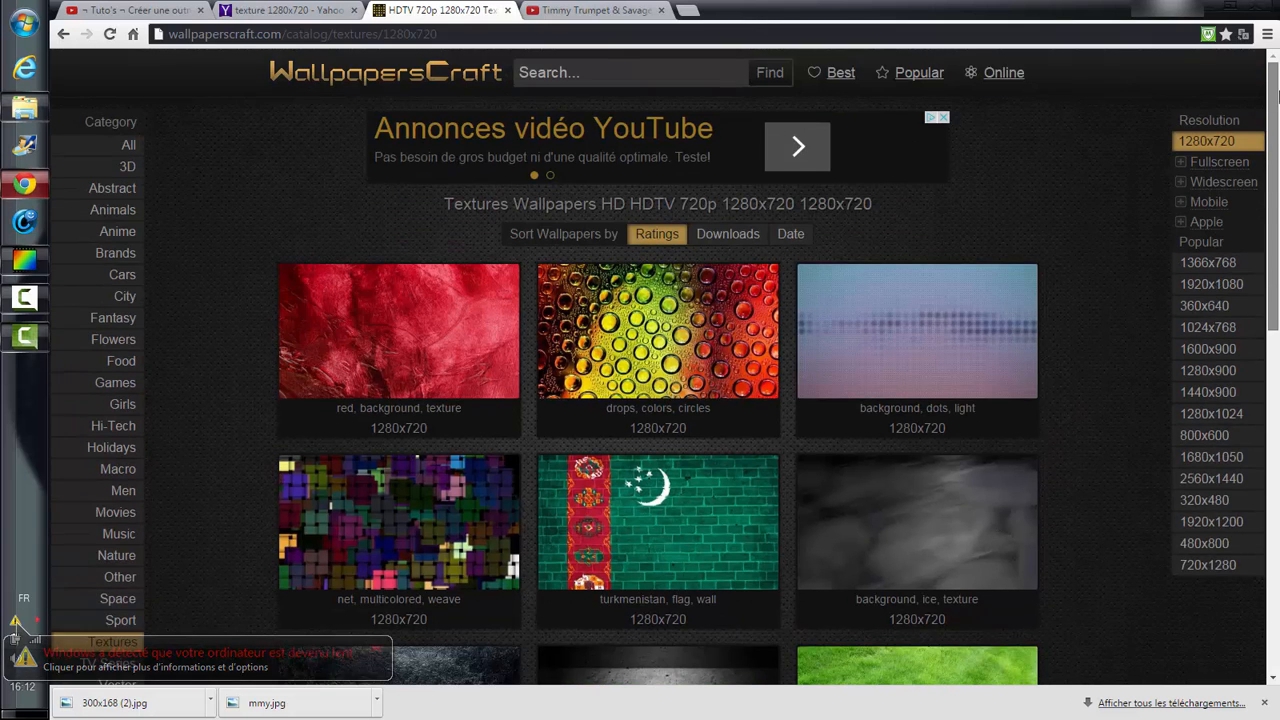
drag(1276, 115, 1268, 200)
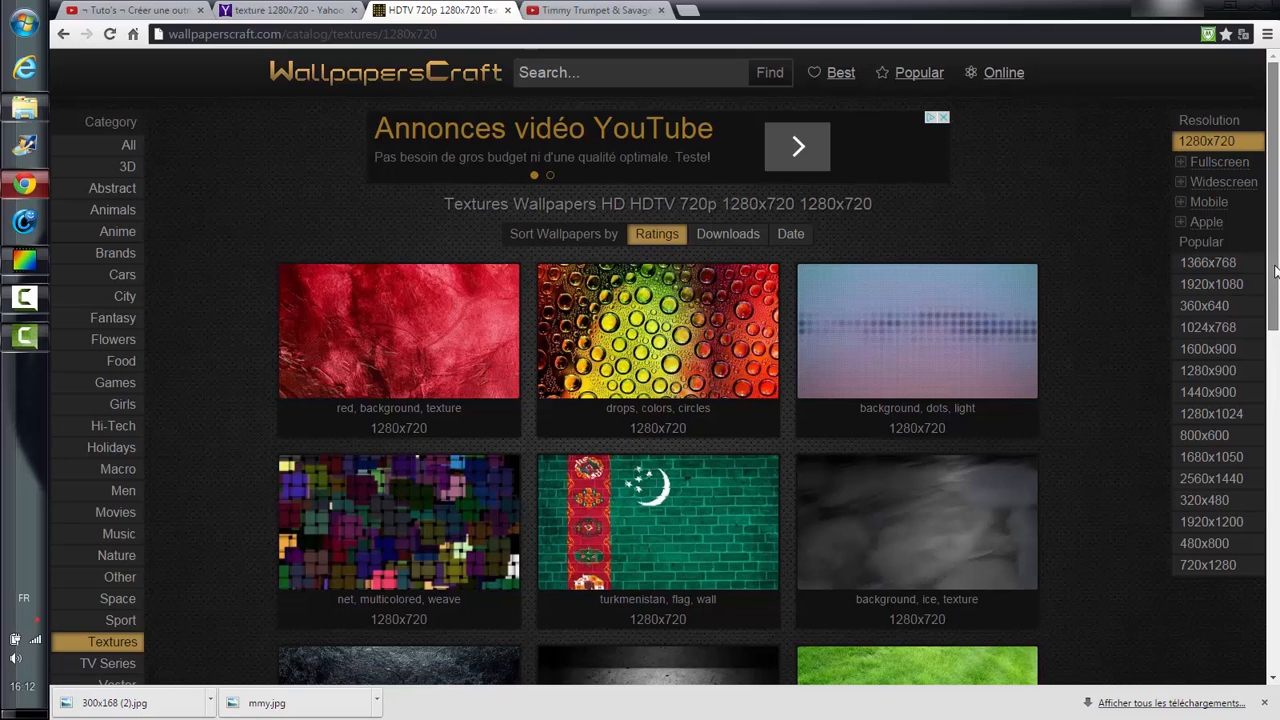
drag(1273, 272, 1278, 600)
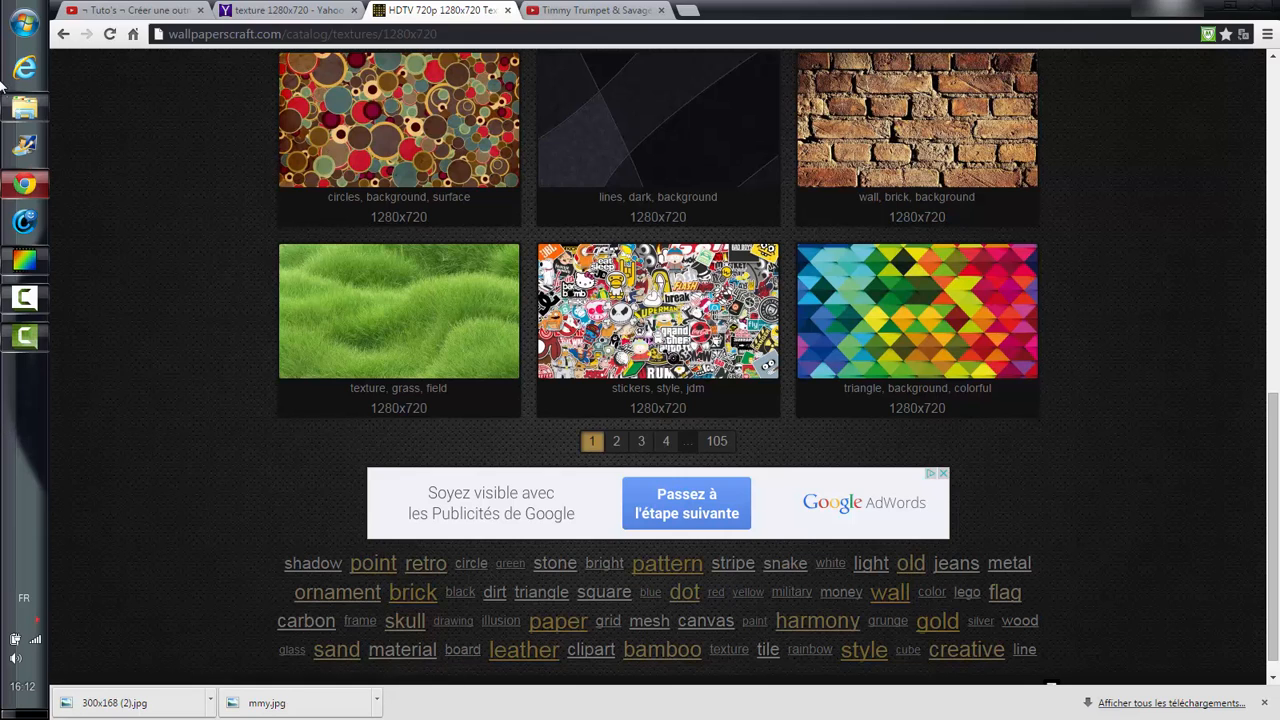
click(8, 257)
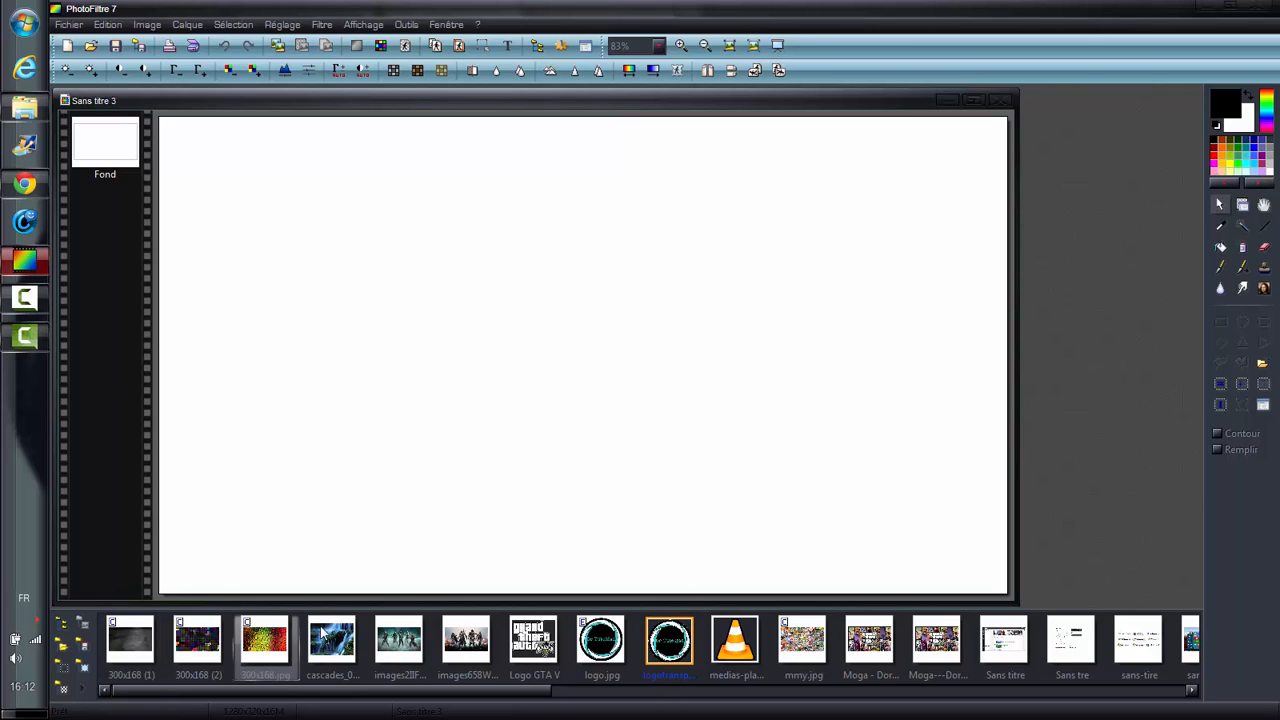
Open the dark texture 300x168 (1).jpg as a separate image to view it, and close it again.
click(60, 650)
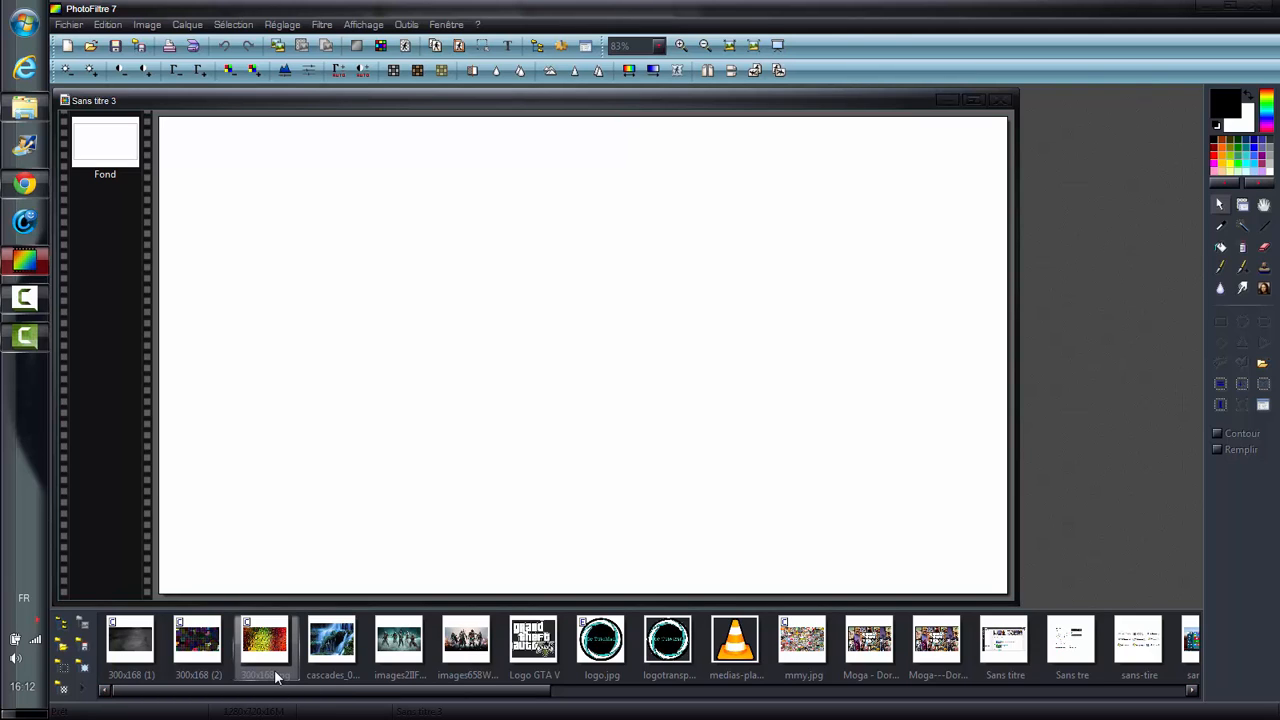
double_click(152, 648)
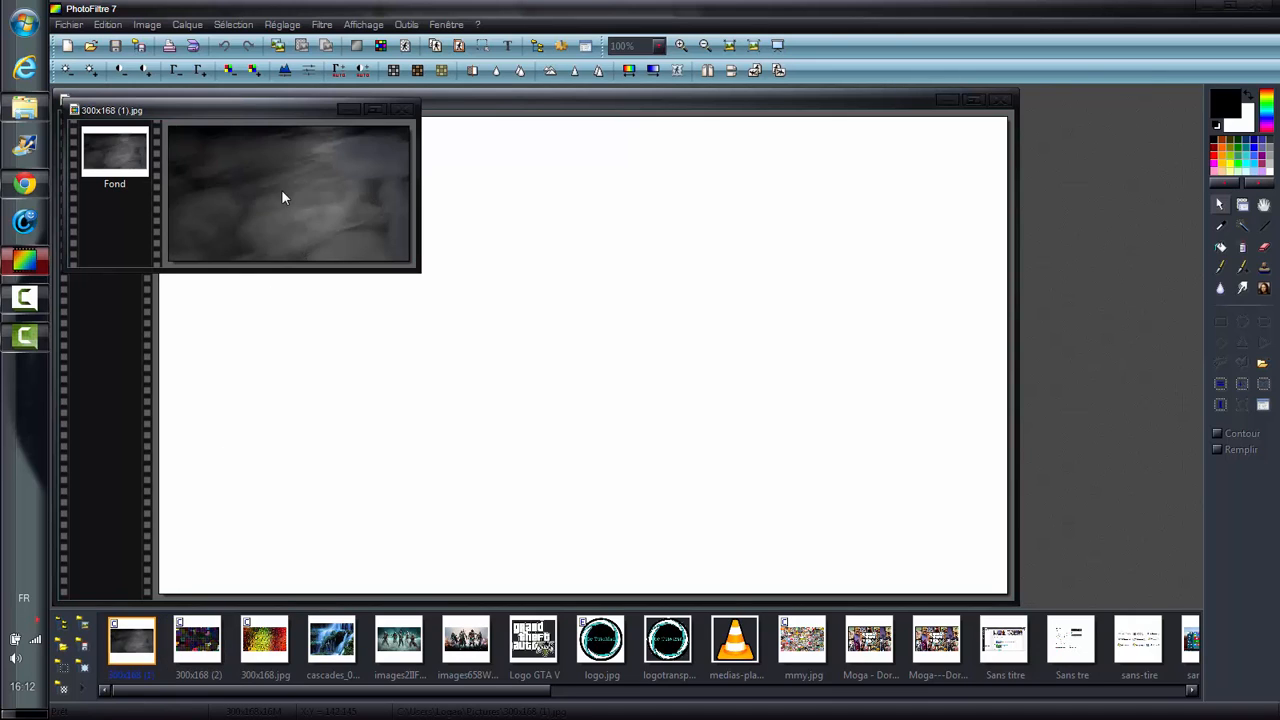
mouse_move(282, 122)
mouse_down()
mouse_move(395, 243)
mouse_move(533, 281)
mouse_move(473, 174)
mouse_move(386, 123)
mouse_move(268, 115)
mouse_up()
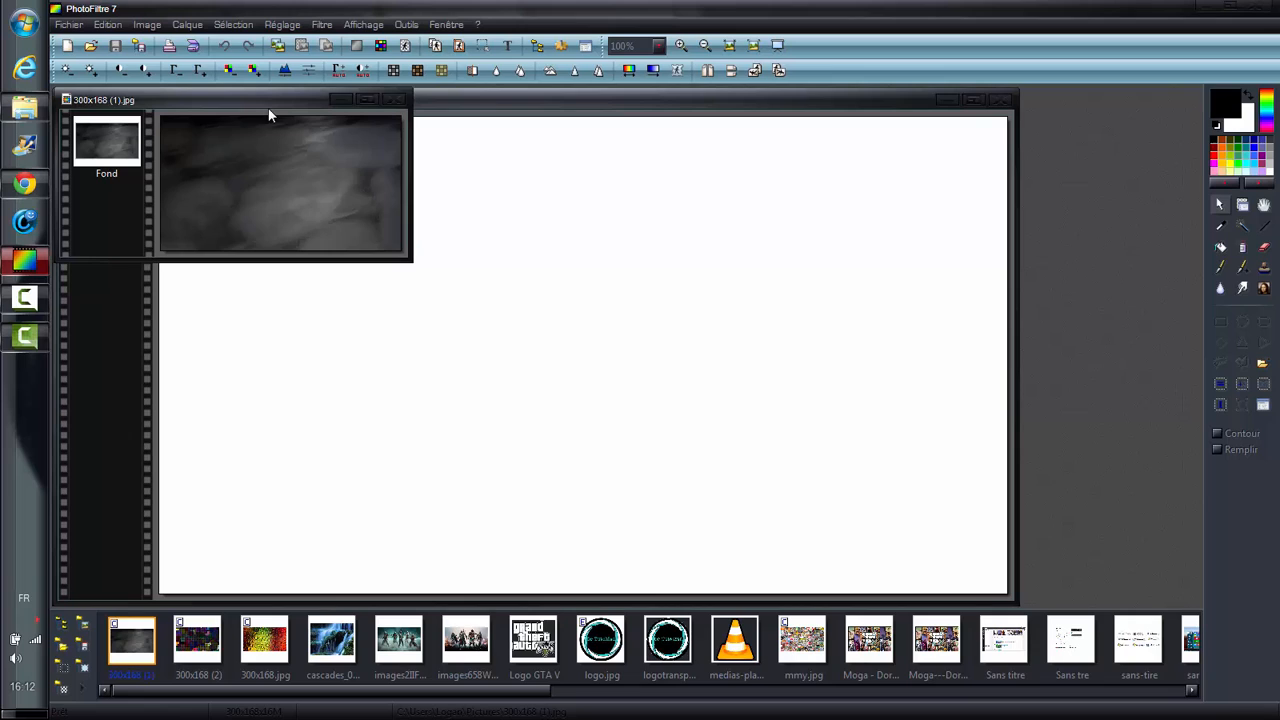
click(393, 101)
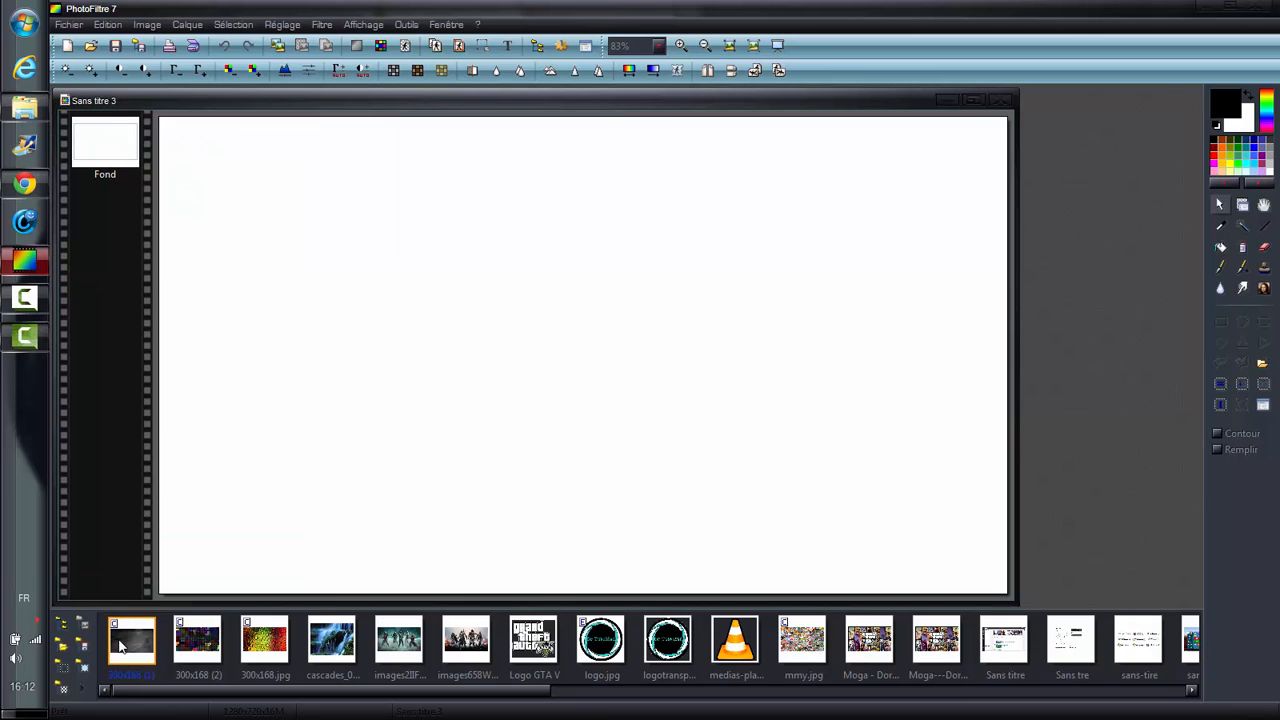
Insert the dark texture 300x168 (1).jpg as a layer and enlarge it to cover the whole canvas.
drag(120, 645, 542, 362)
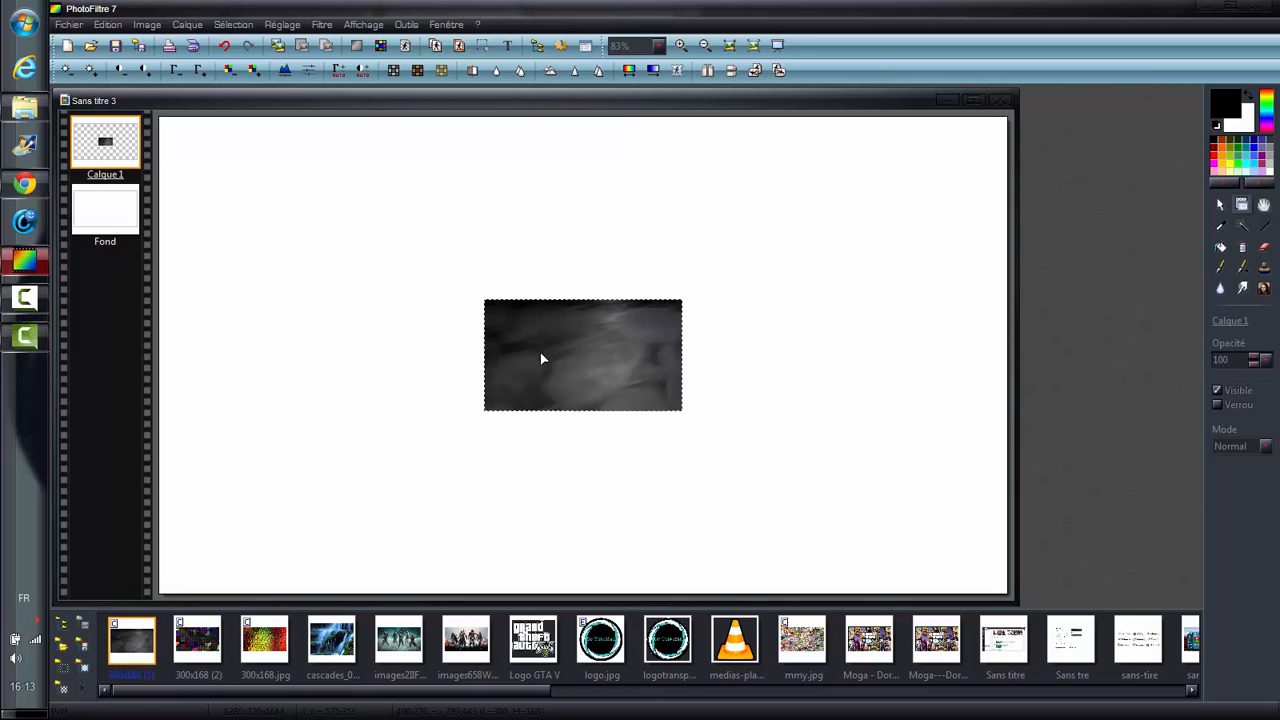
right_click(541, 358)
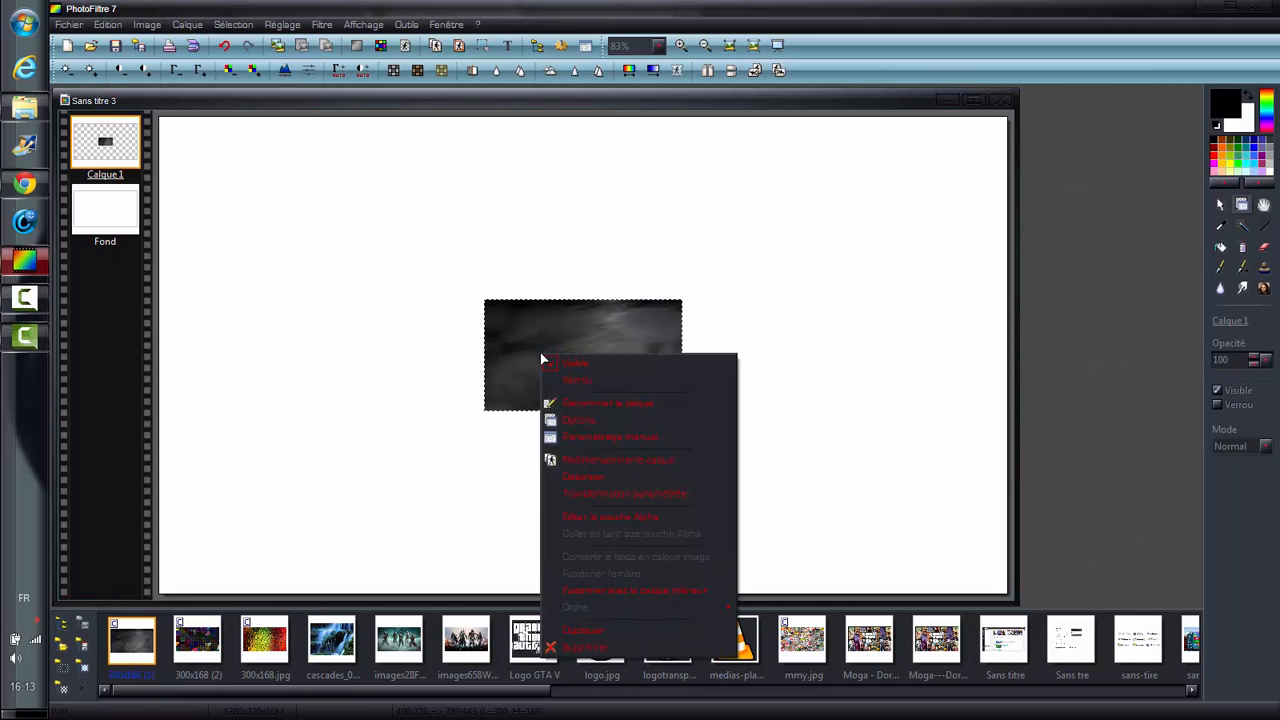
click(572, 460)
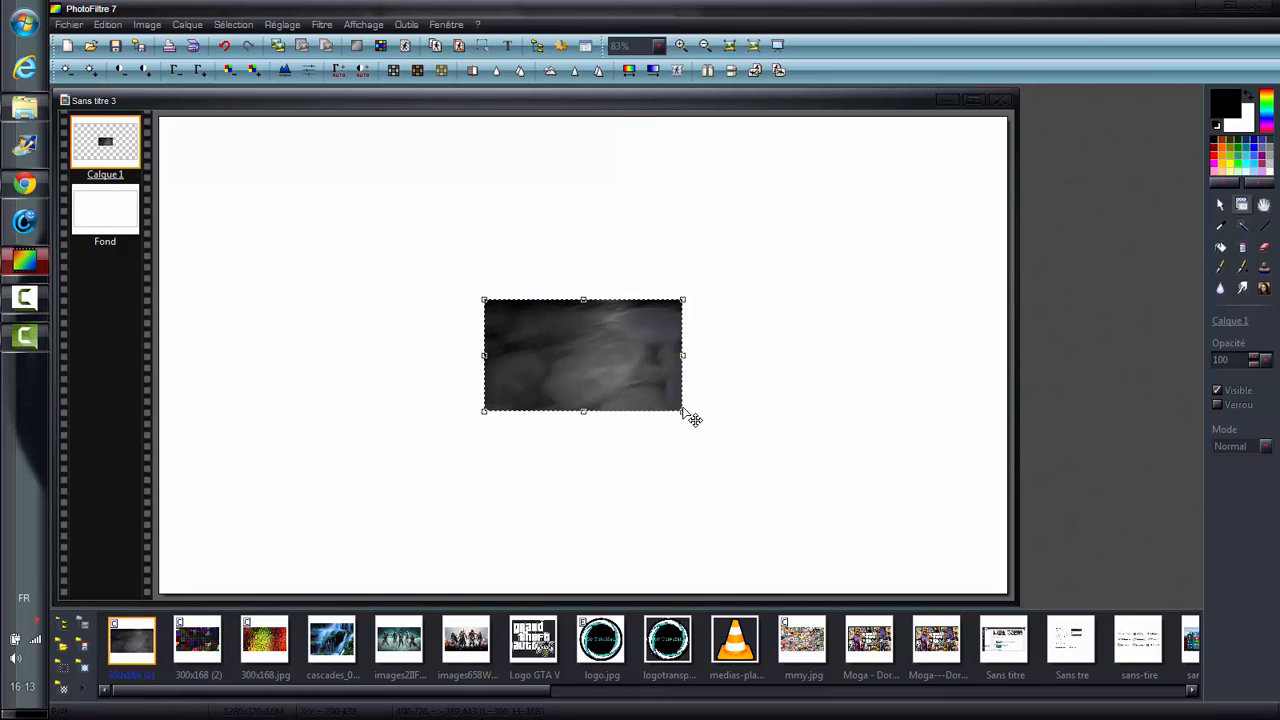
drag(684, 412, 1020, 595)
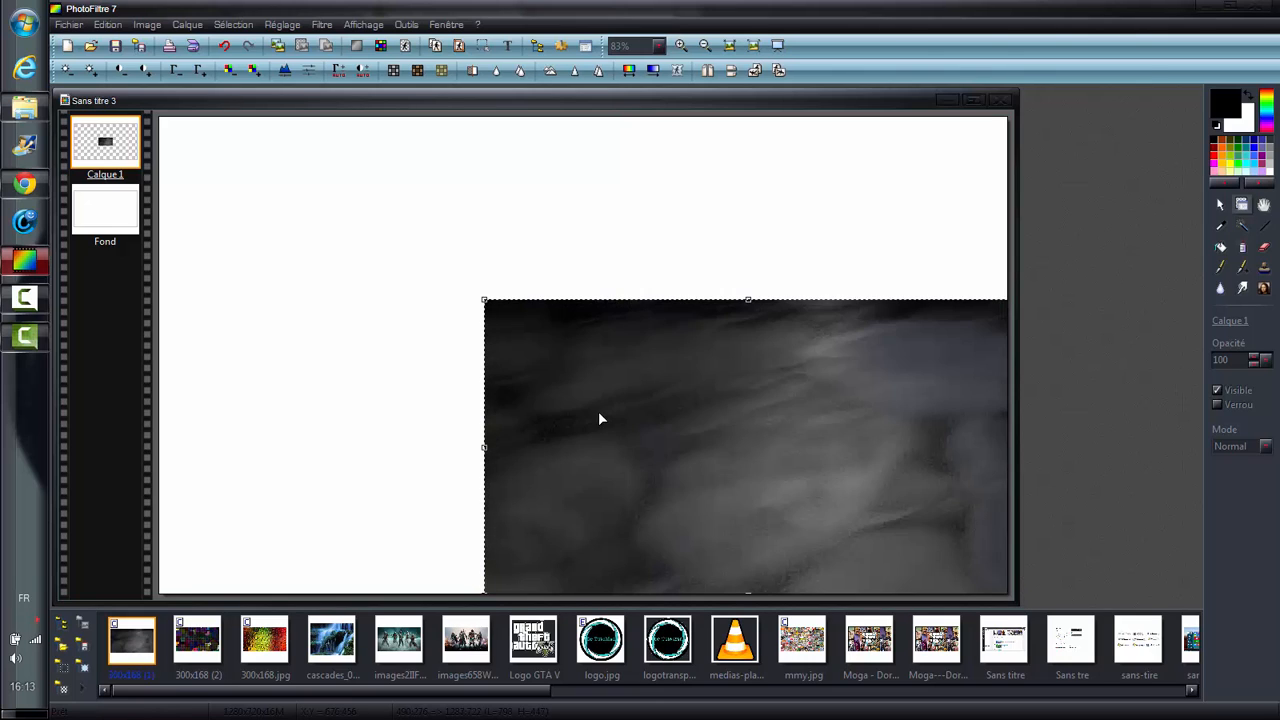
drag(483, 299, 157, 116)
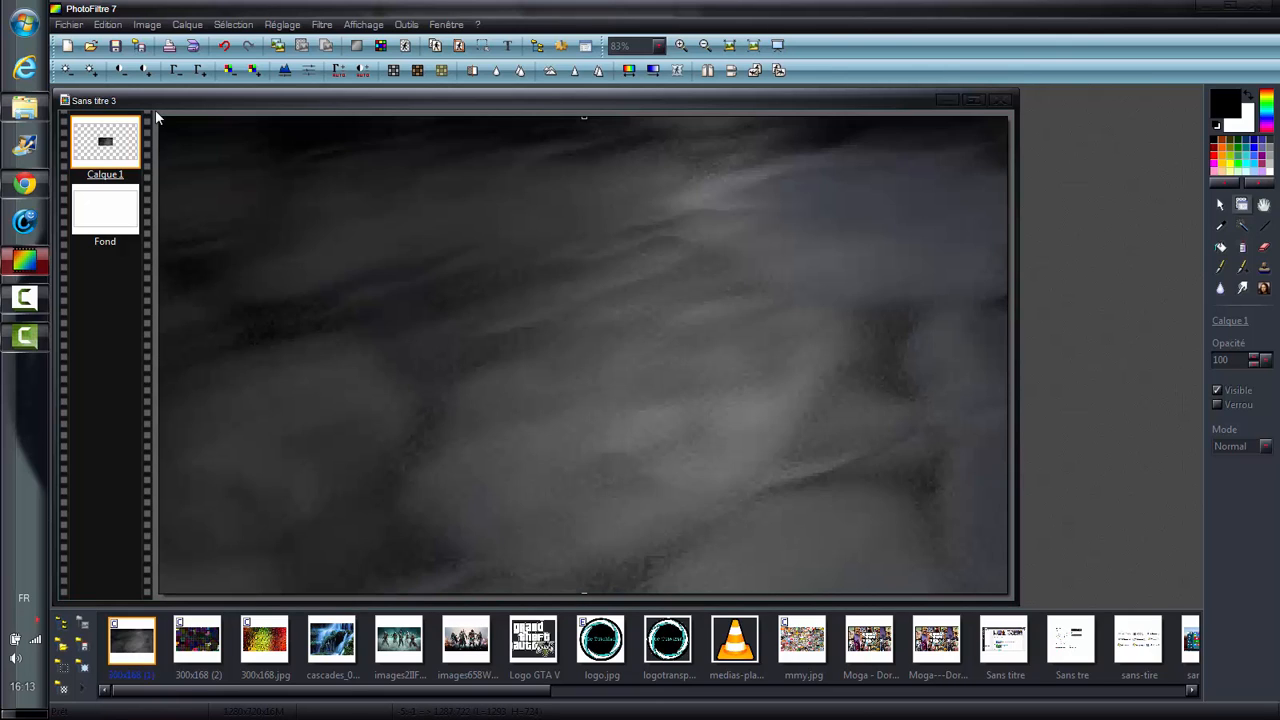
right_click(370, 237)
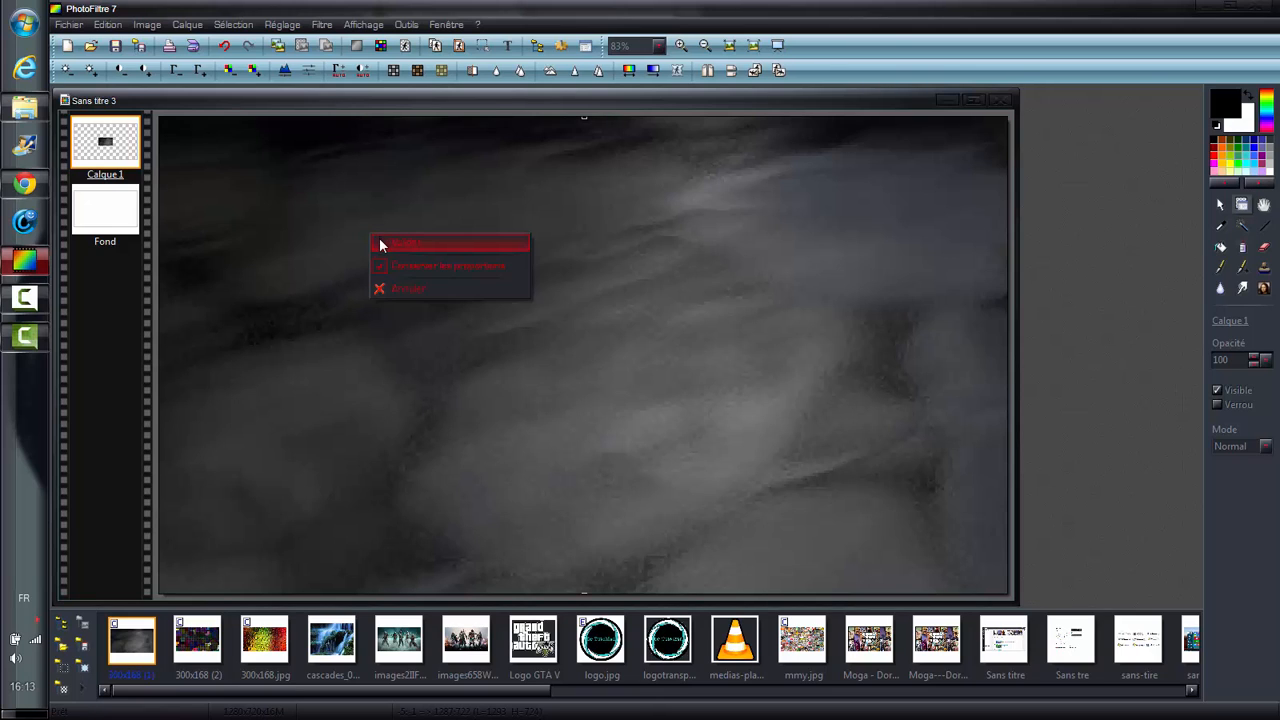
click(380, 239)
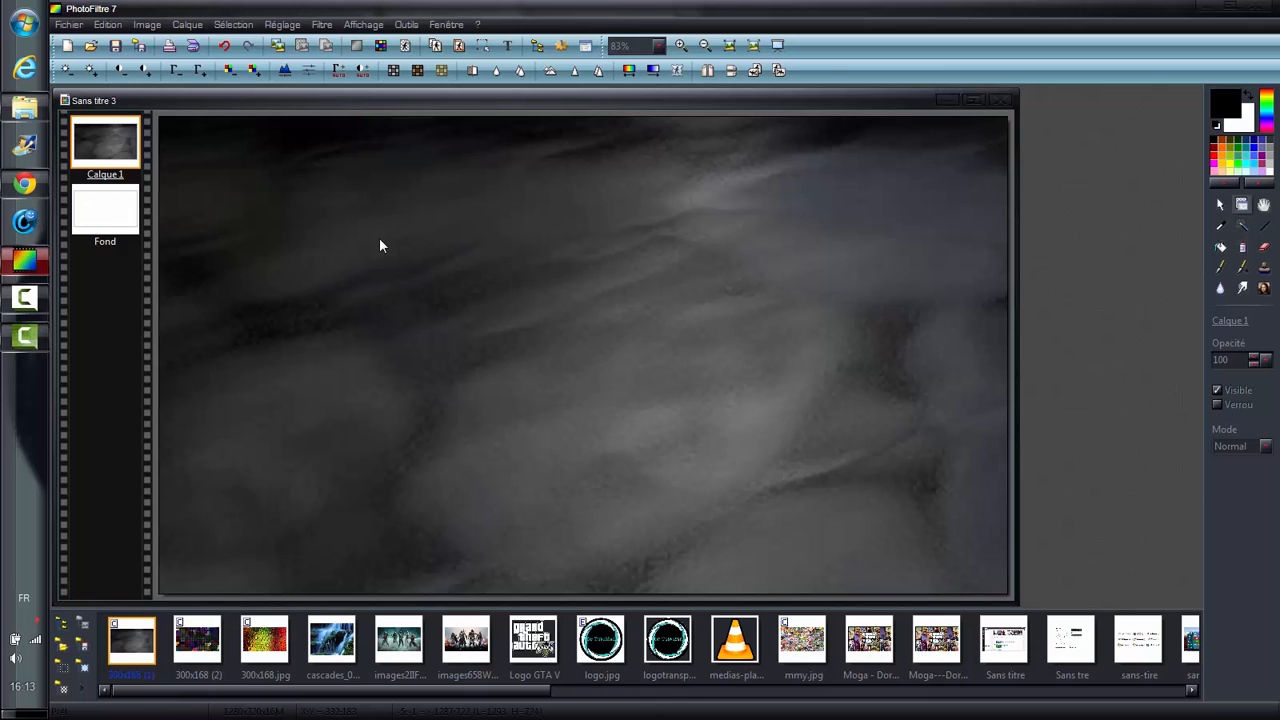
Insert the transparent round logo as a new layer, shrink it, and place it near the centre of the canvas.
double_click(672, 648)
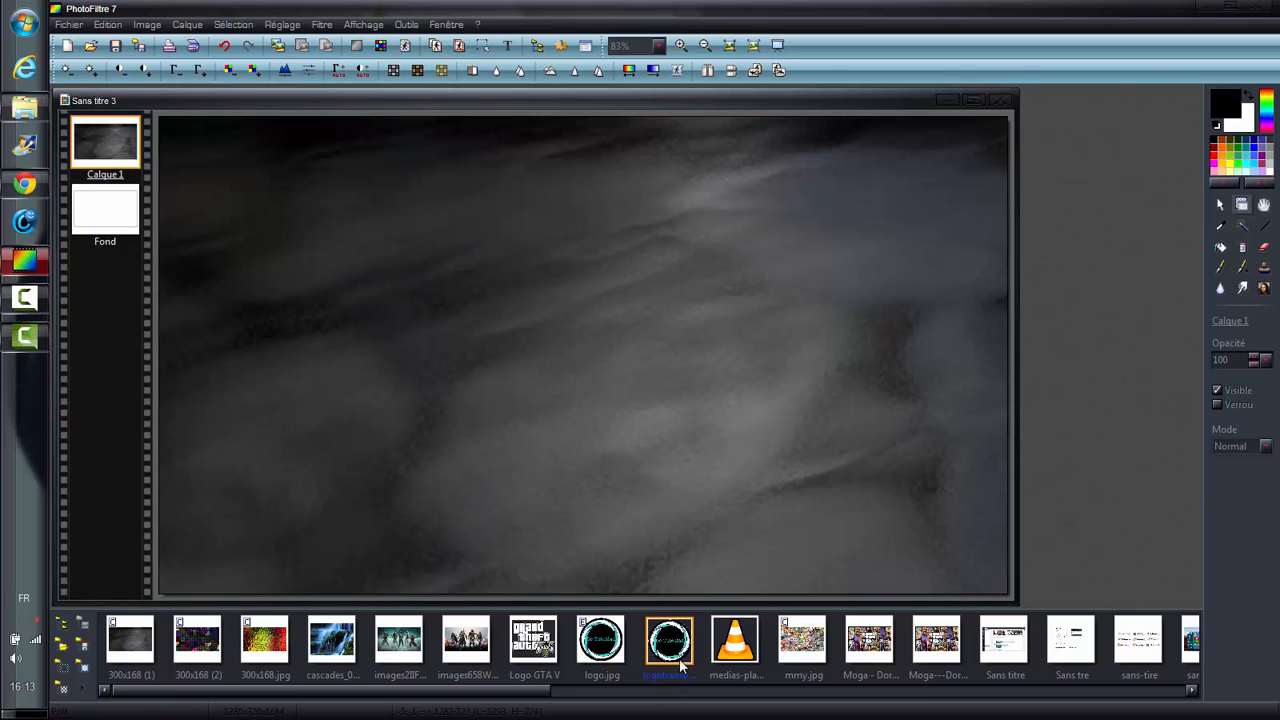
drag(683, 650, 576, 338)
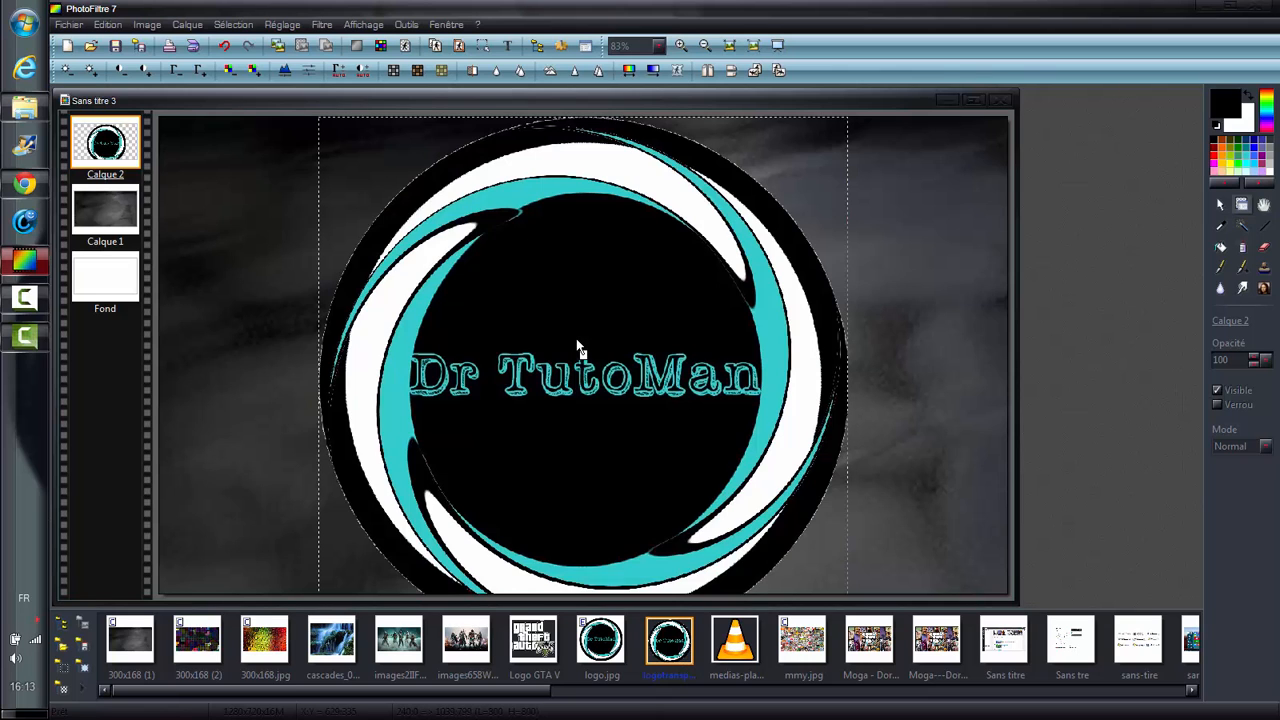
right_click(576, 340)
click(643, 448)
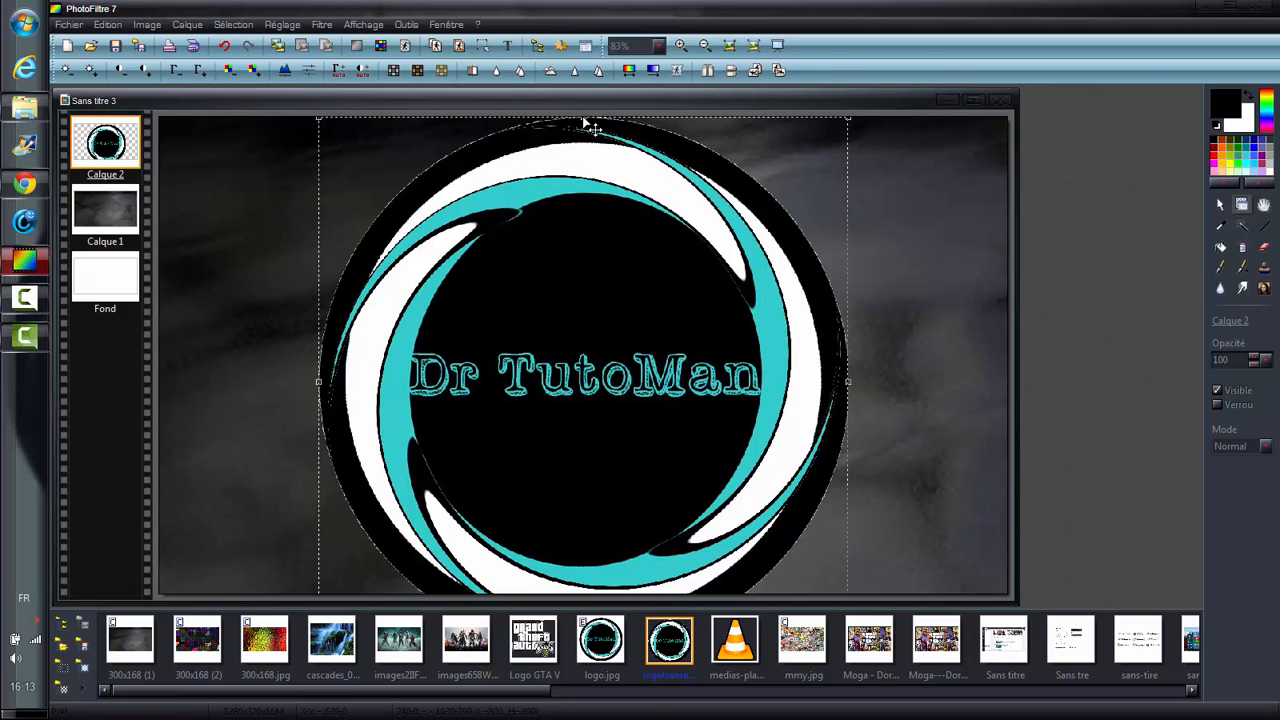
drag(590, 127, 557, 370)
drag(564, 242, 560, 313)
drag(531, 384, 589, 396)
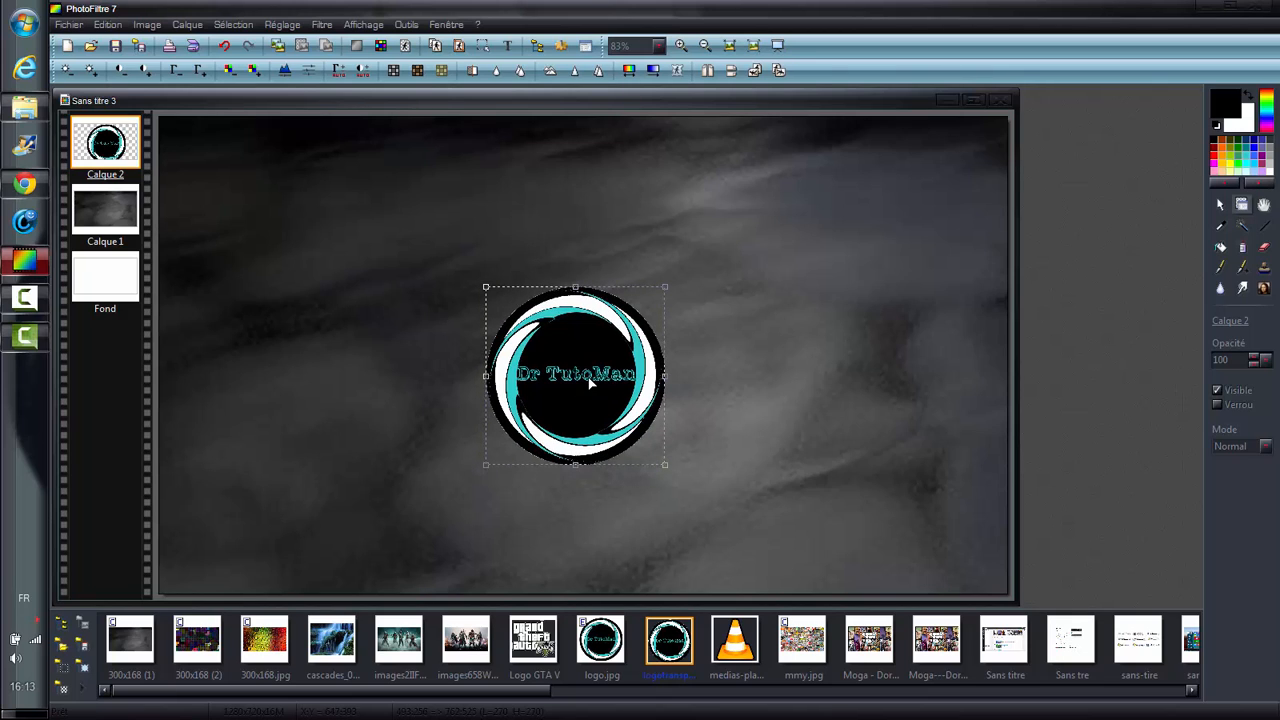
right_click(591, 383)
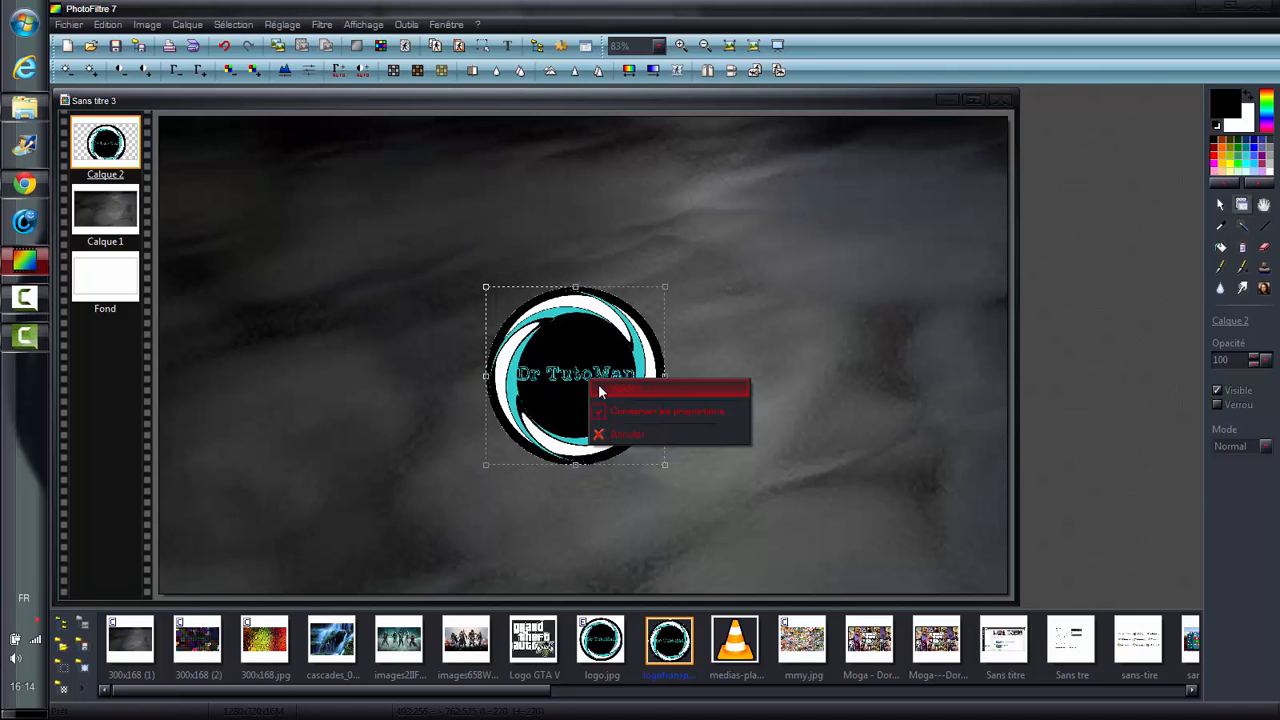
click(599, 387)
click(757, 372)
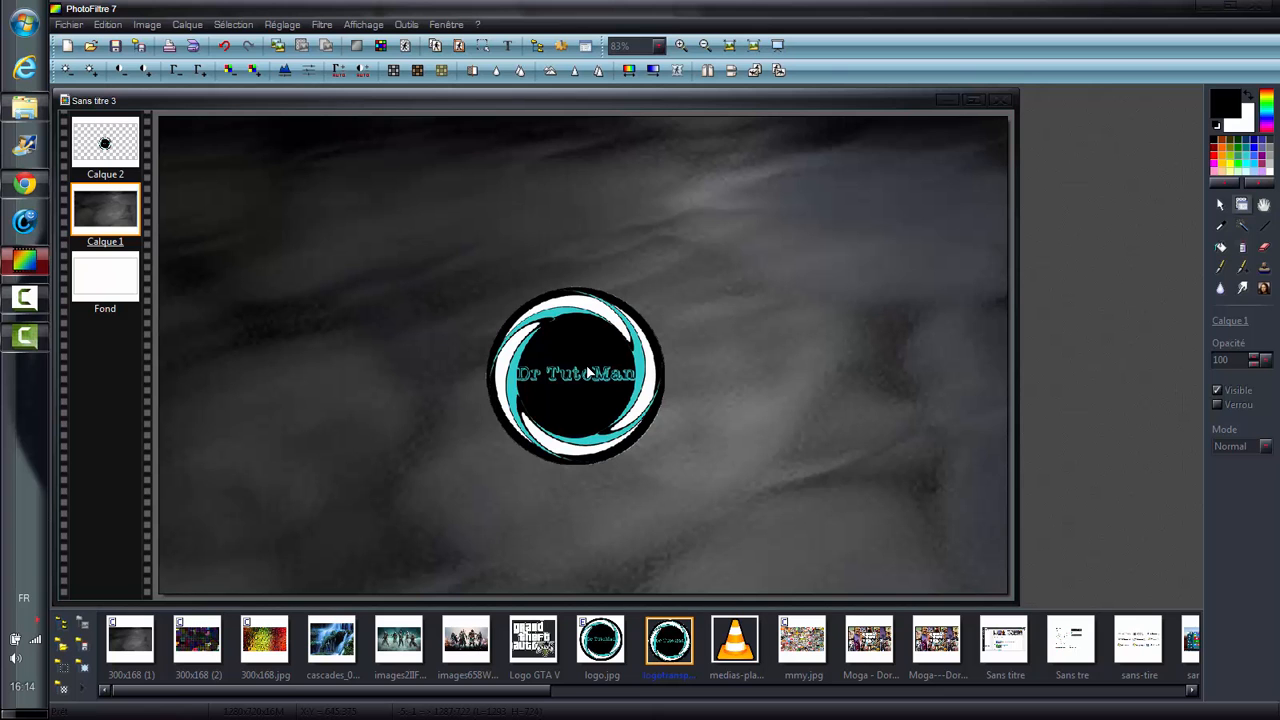
drag(590, 372, 587, 373)
Start a new text layer and set the text colour to bright green.
key(ctrl+t)
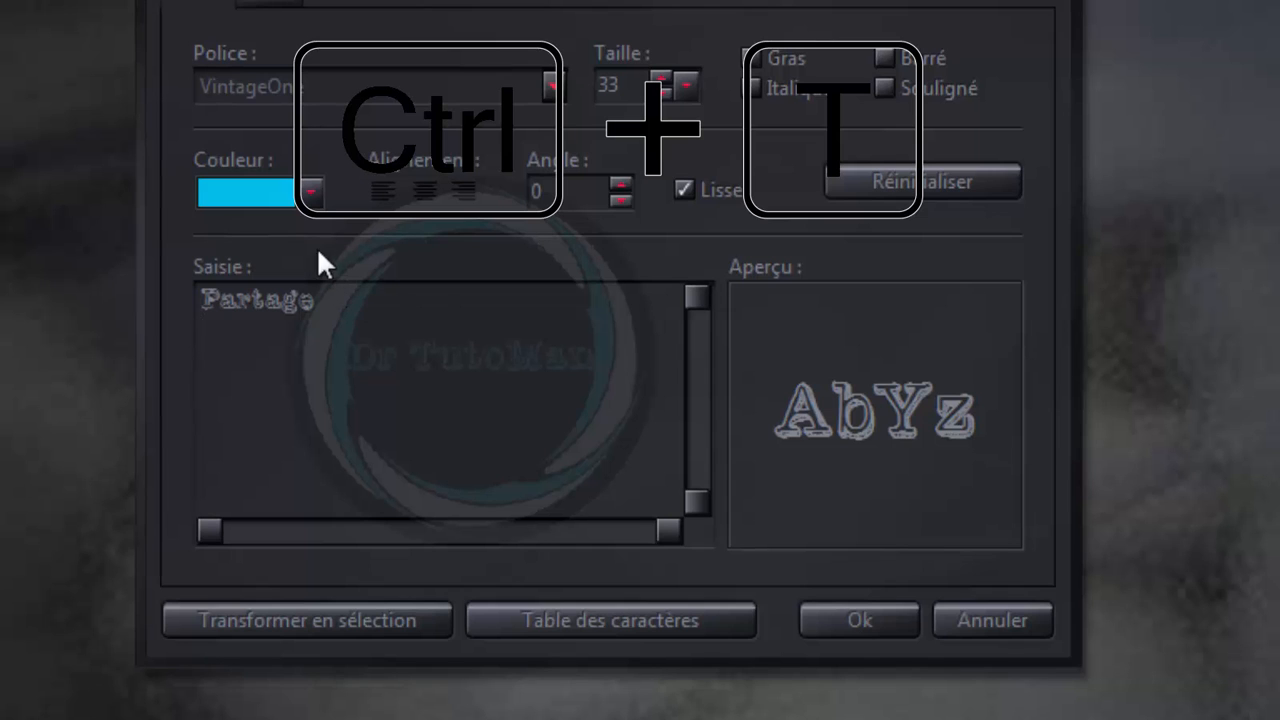
click(314, 196)
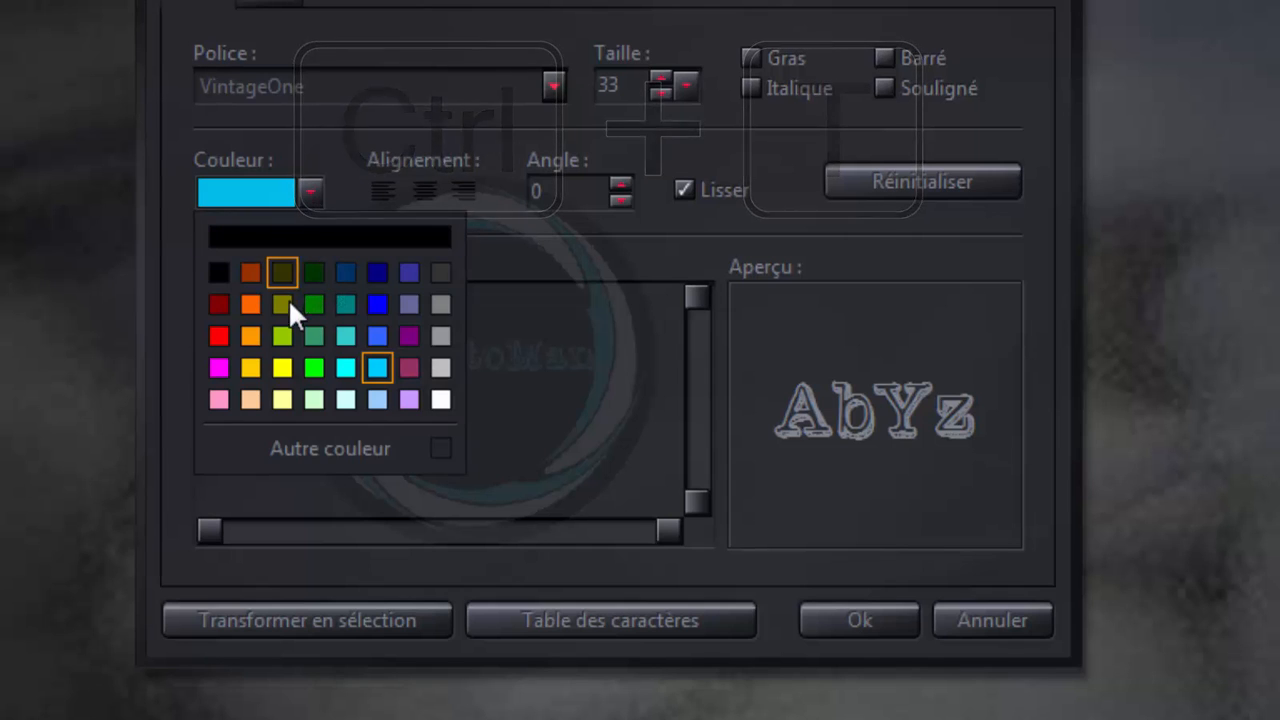
click(315, 363)
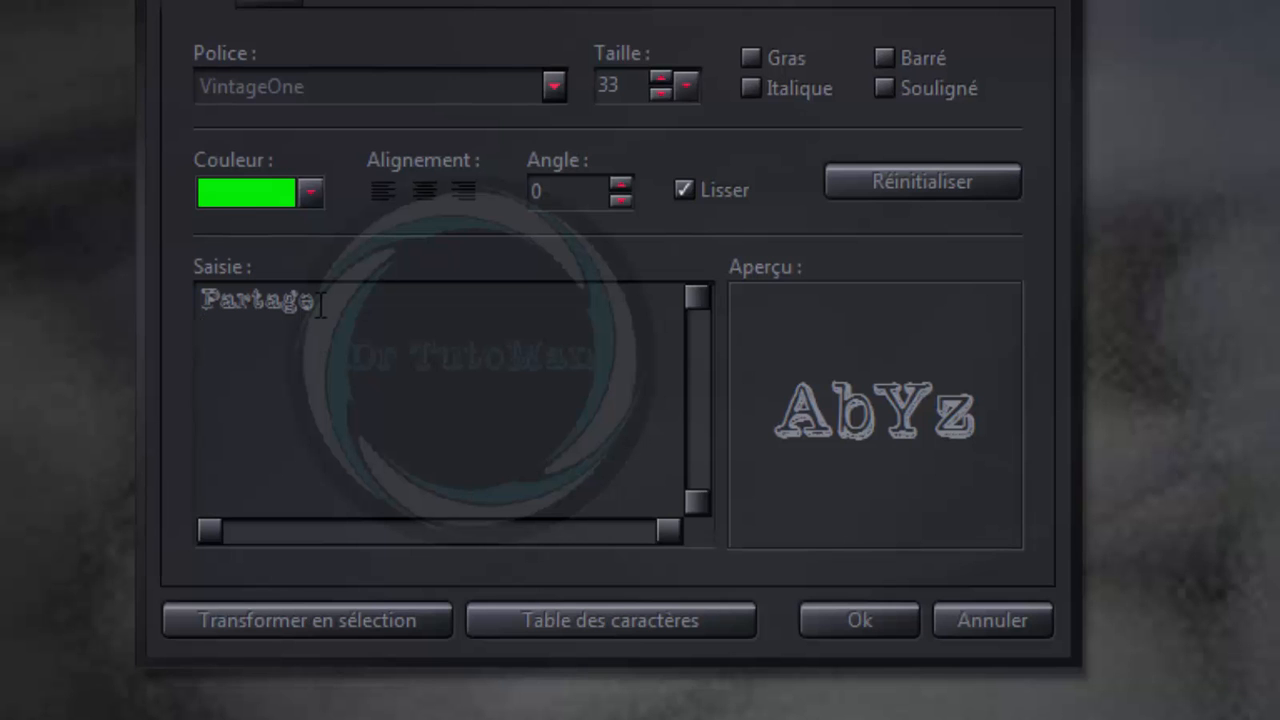
Replace the text entry with "Regarde", set its font size to 48, and create the text layer.
key(shift+Left)
key(shift+Left)
key(shift+Left)
key(shift+Left)
key(shift+Left)
key(shift+Left)
key(shift+Left)
key(BackSpace)
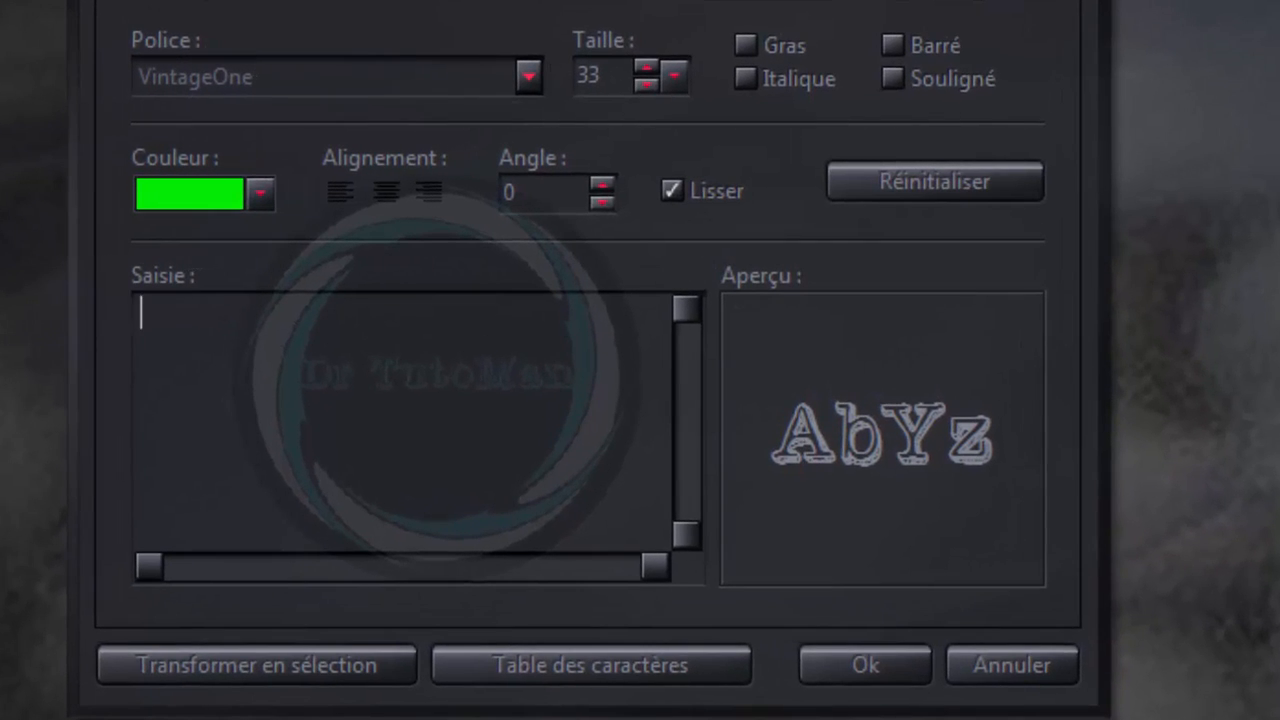
text(Be)
text(garde)
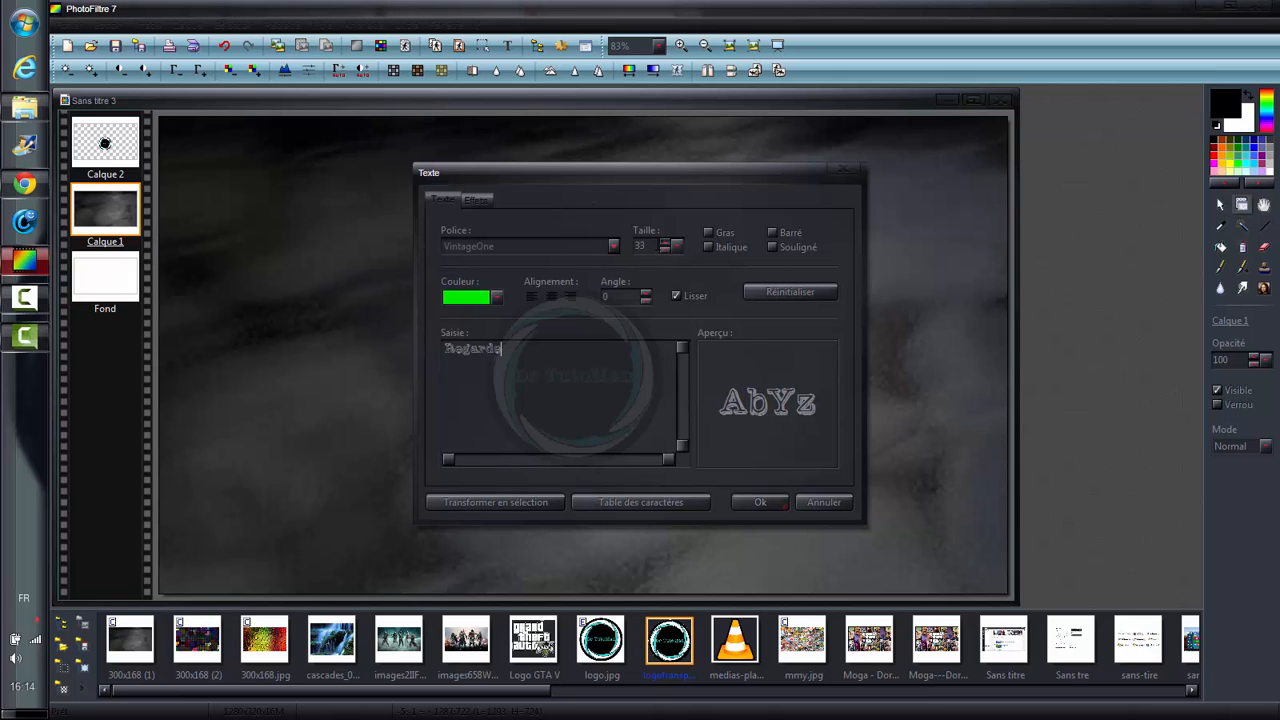
drag(647, 240, 611, 240)
text(48)
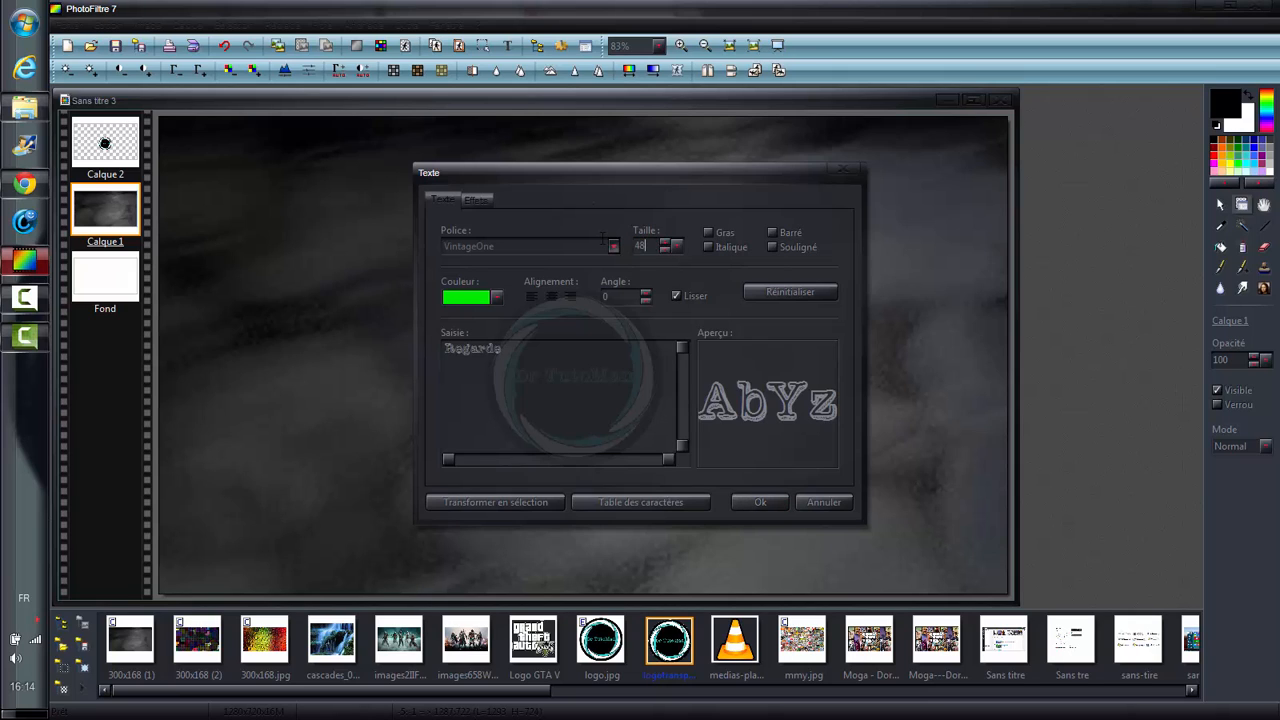
click(755, 509)
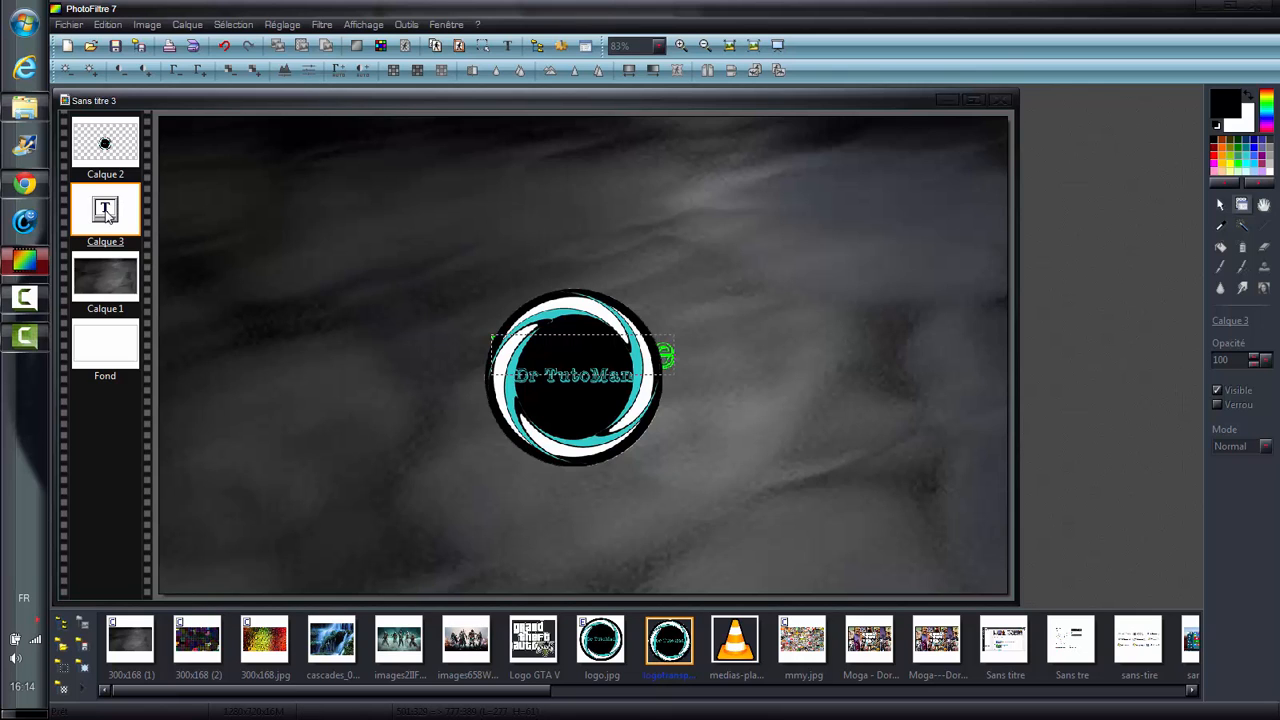
Start a transformation of the green Regarde text layer and move the text from behind the logo to above it.
mouse_move(664, 353)
mouse_down()
mouse_move(665, 327)
mouse_move(666, 357)
mouse_up()
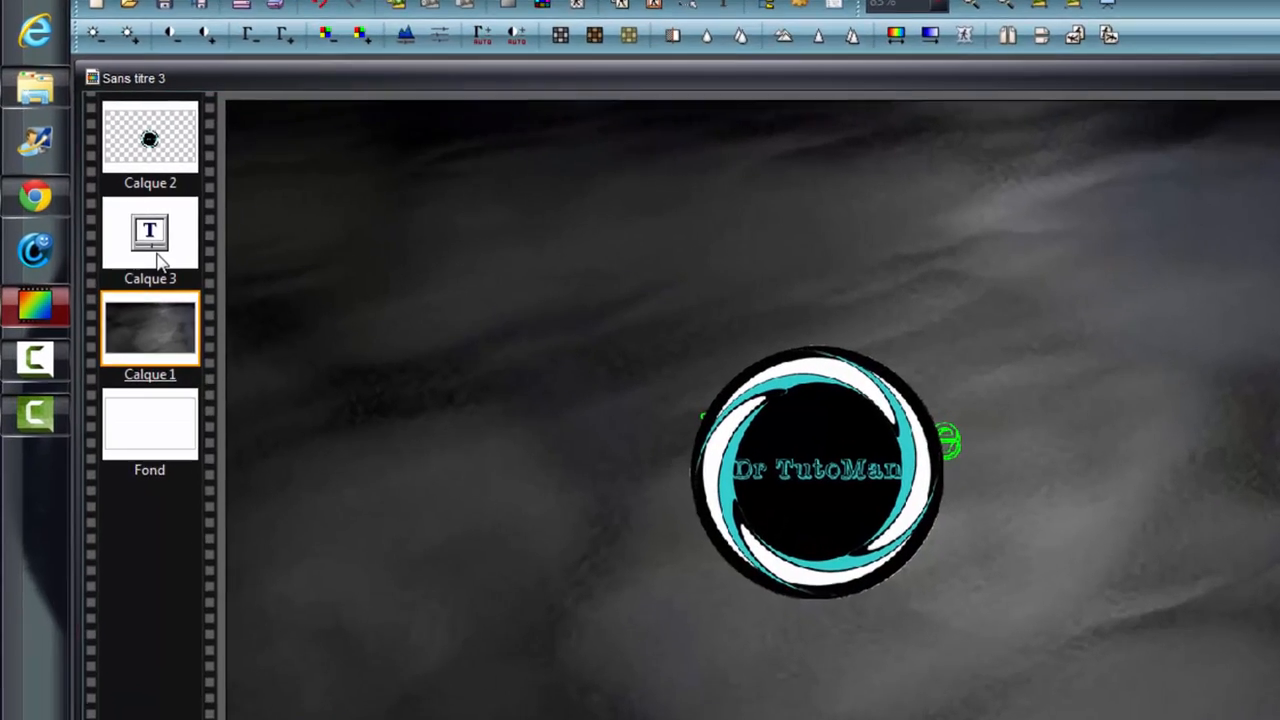
click(112, 230)
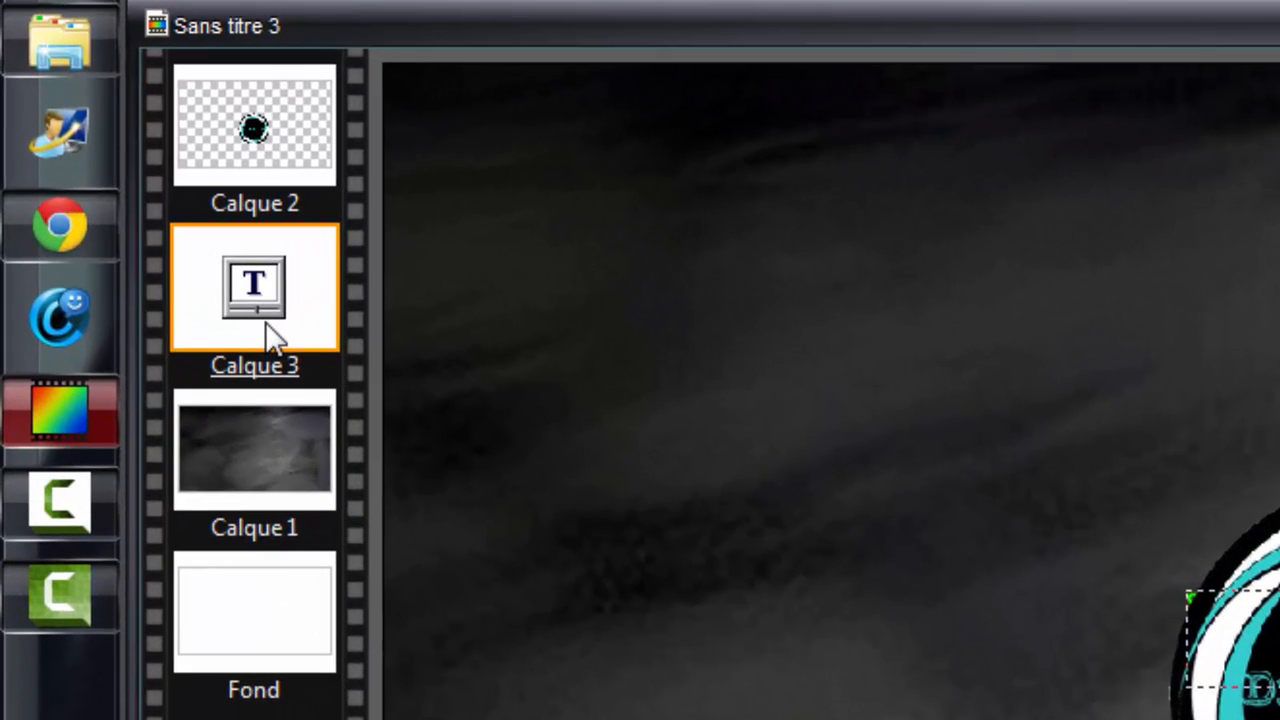
right_click(266, 323)
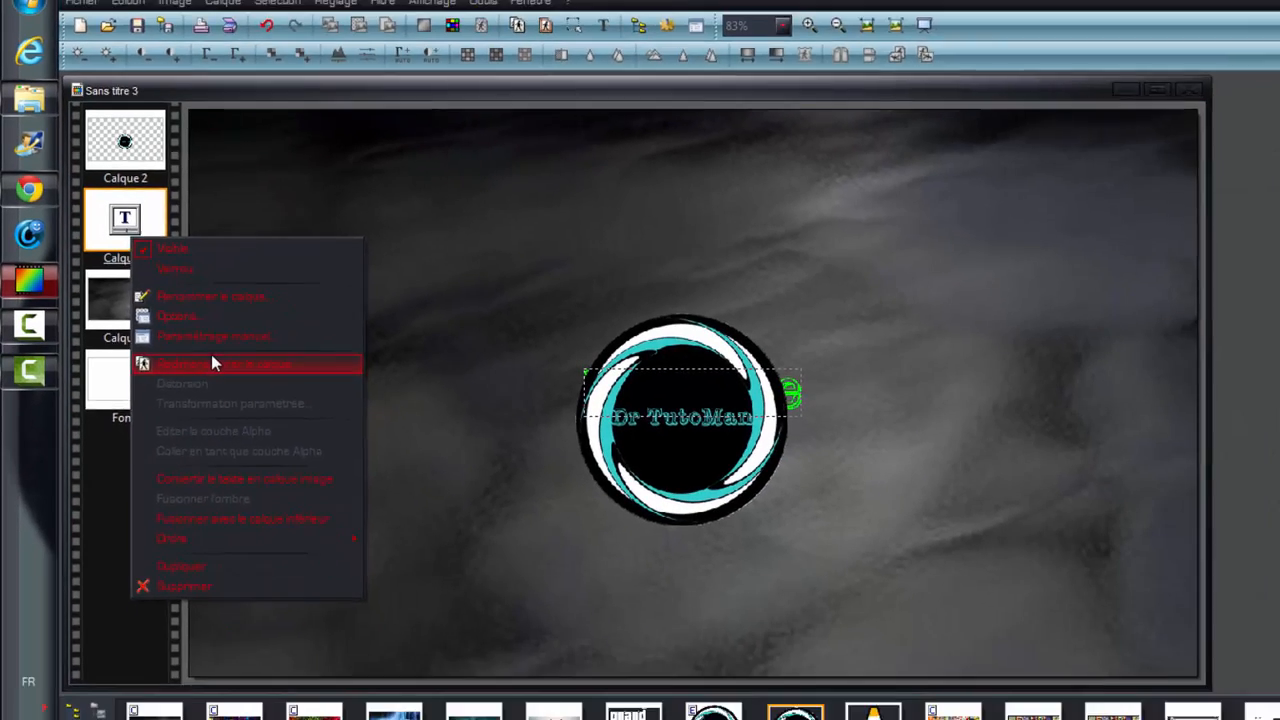
click(437, 574)
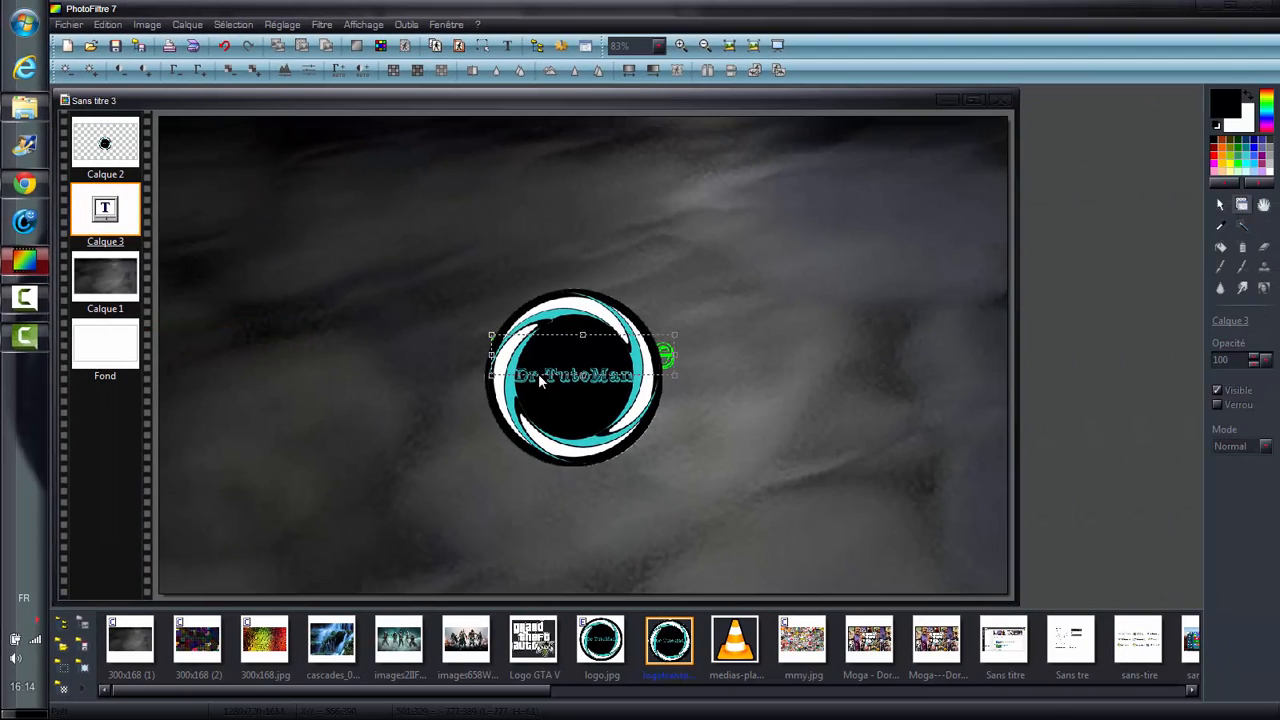
drag(538, 373, 528, 190)
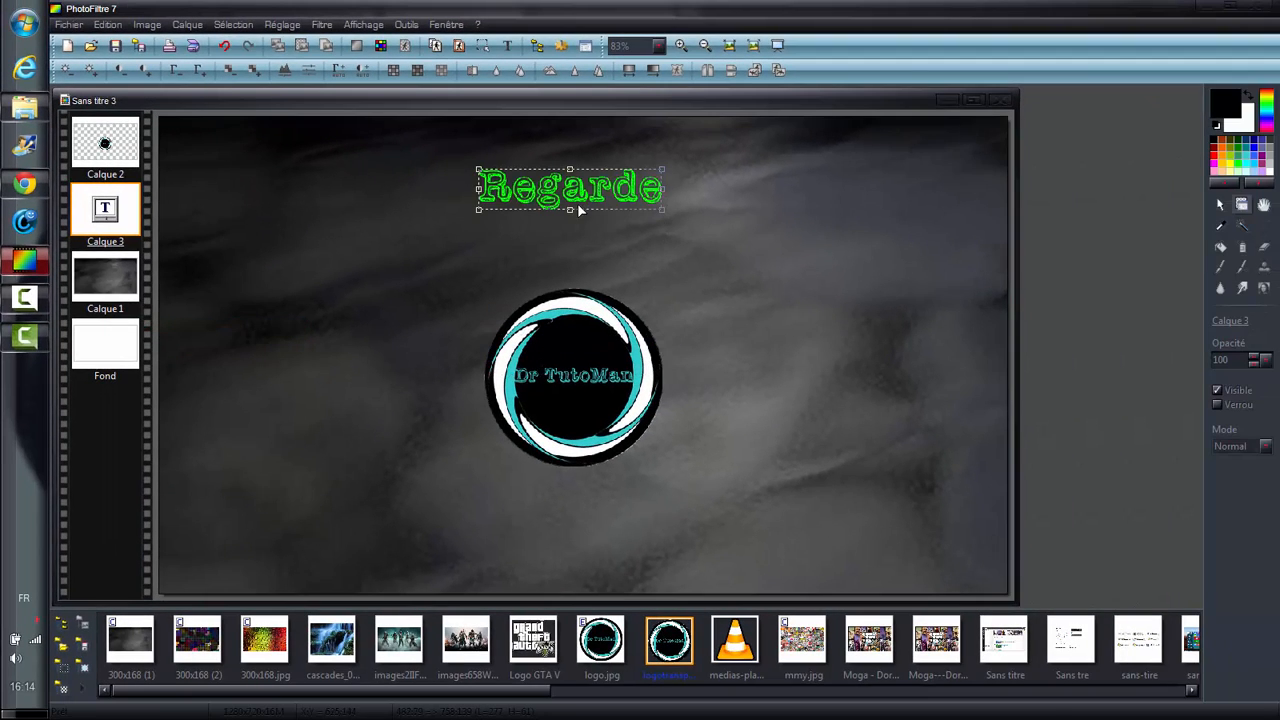
Enlarge the Regarde text to about twice its size, centre it above the logo near the canvas's upper edge, and apply the transformation.
drag(675, 199, 846, 206)
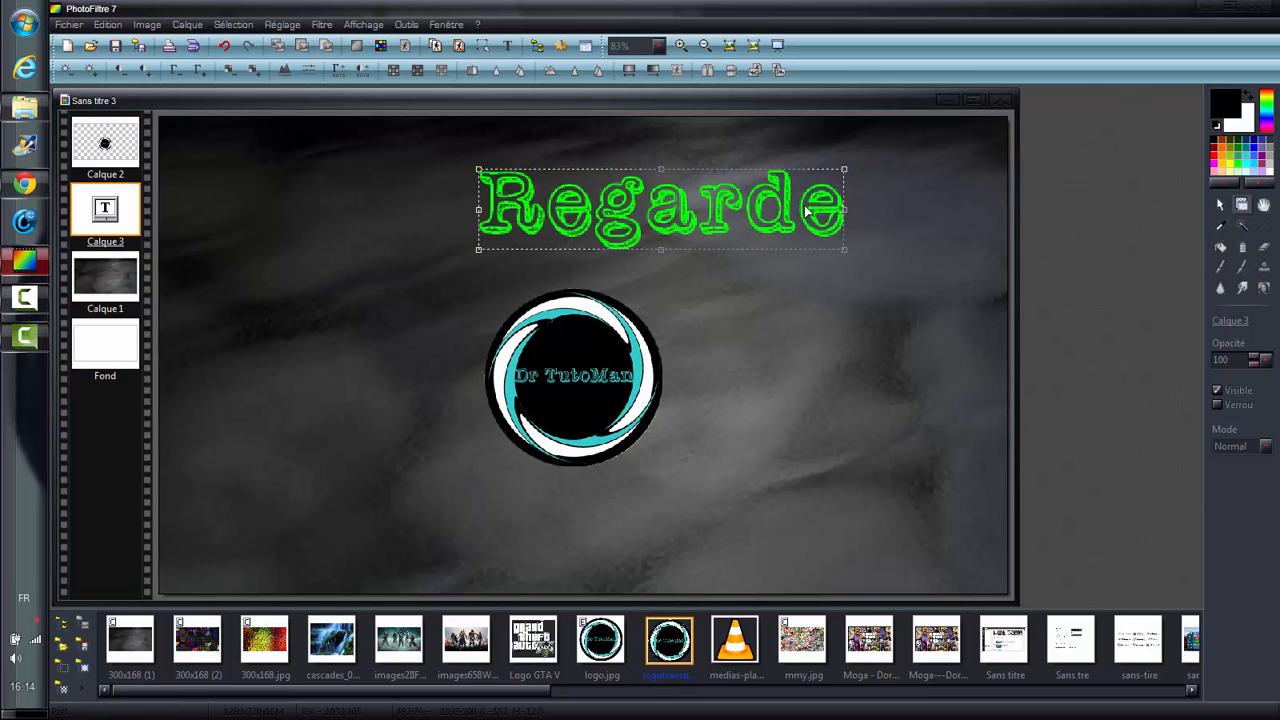
drag(766, 212, 590, 183)
drag(677, 186, 703, 186)
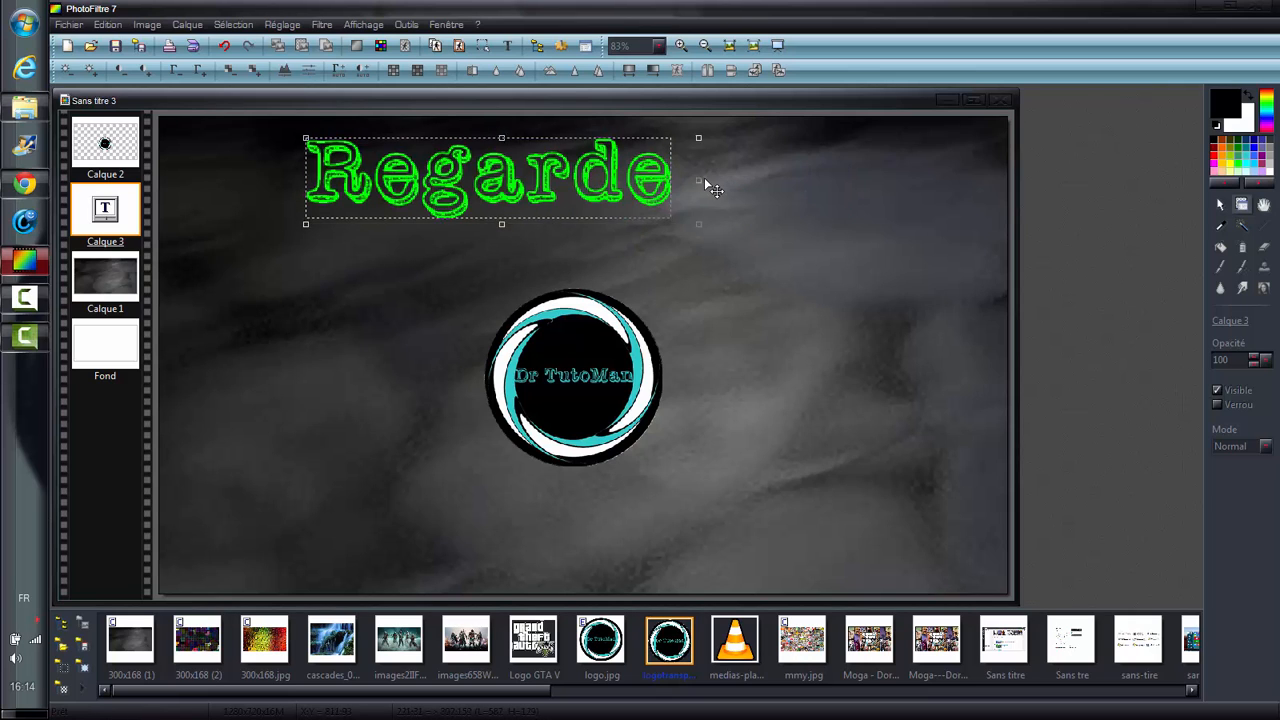
drag(613, 171, 686, 166)
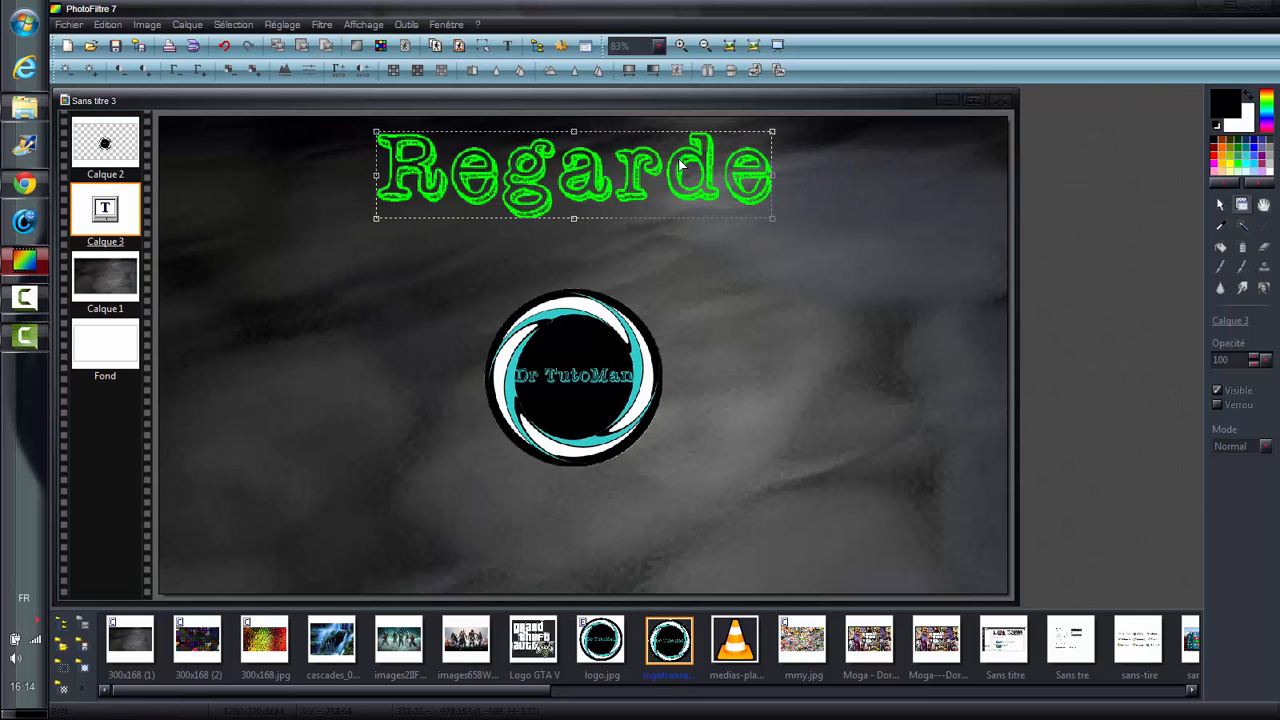
drag(590, 190, 584, 190)
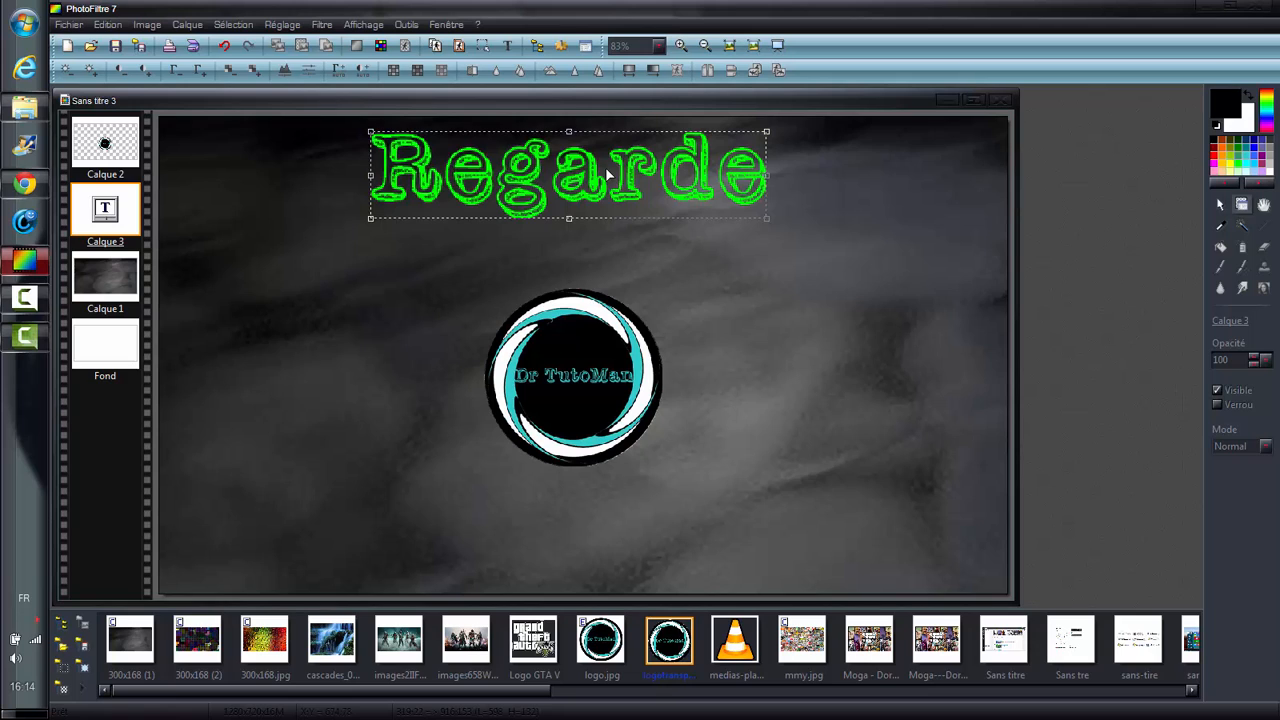
right_click(605, 167)
click(628, 181)
click(451, 265)
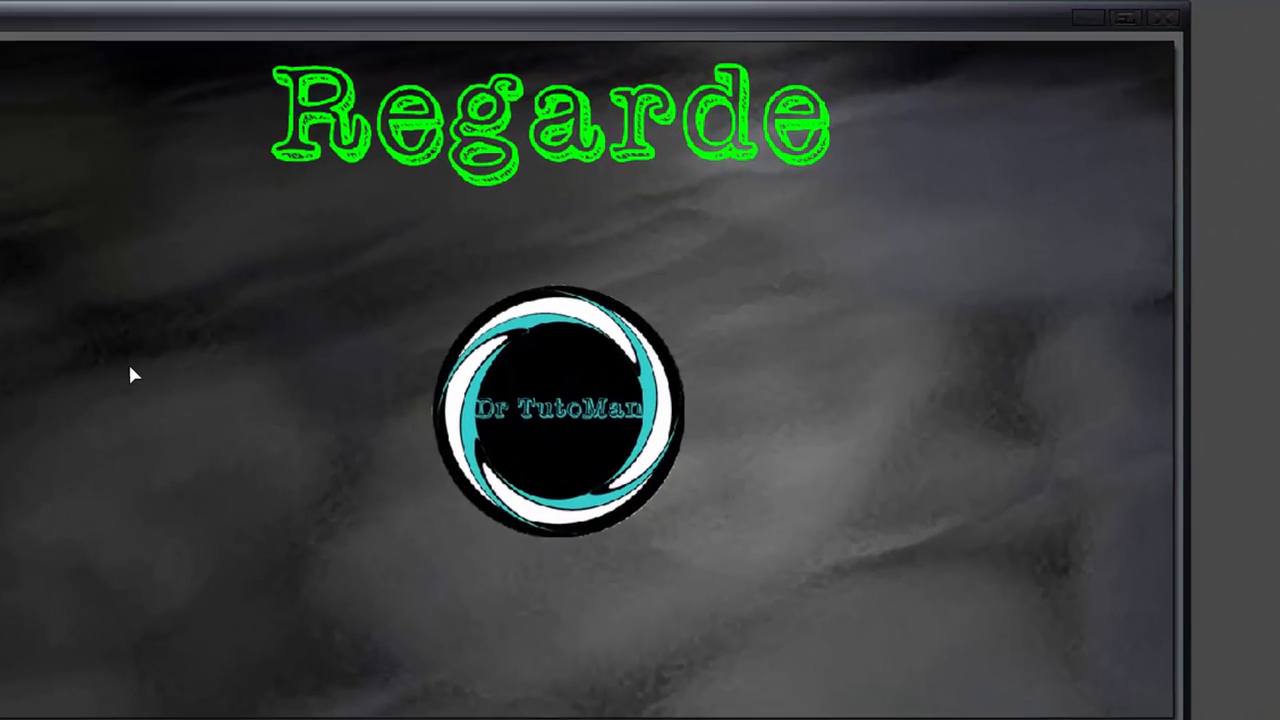
Start a new text layer, set the text colour to cyan, and replace the text with "Partage".
click(507, 46)
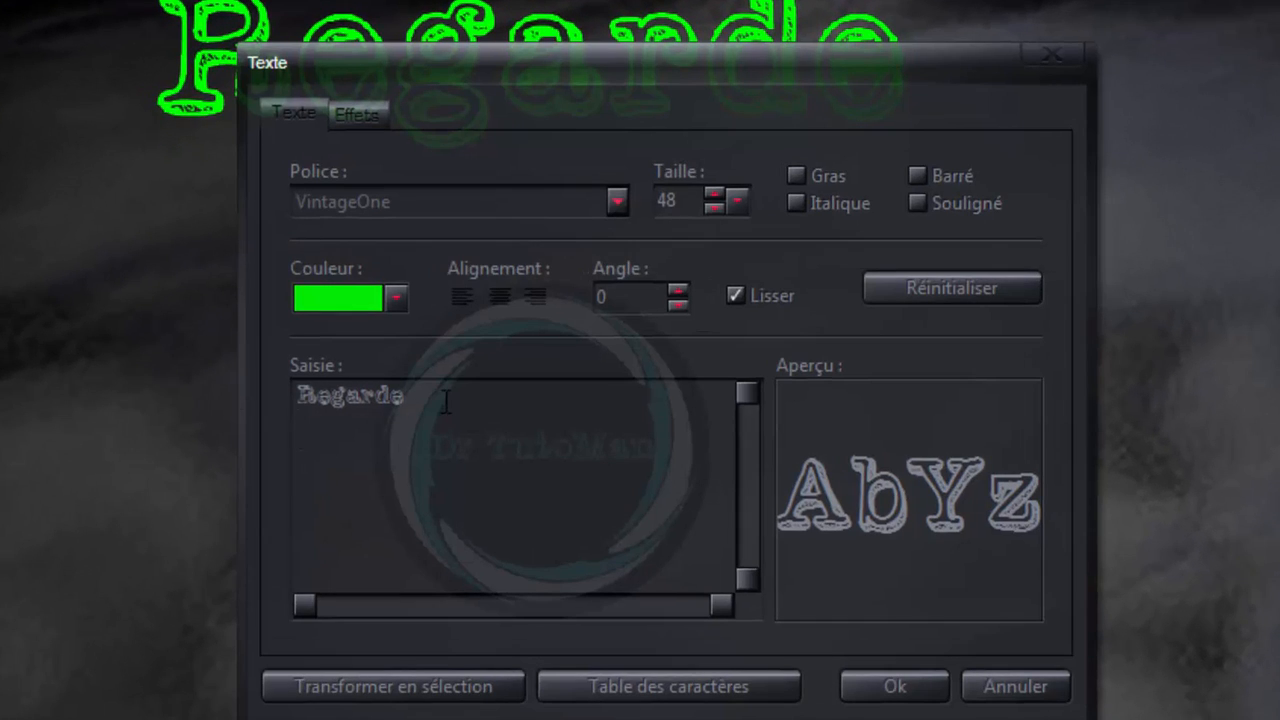
click(396, 298)
click(436, 456)
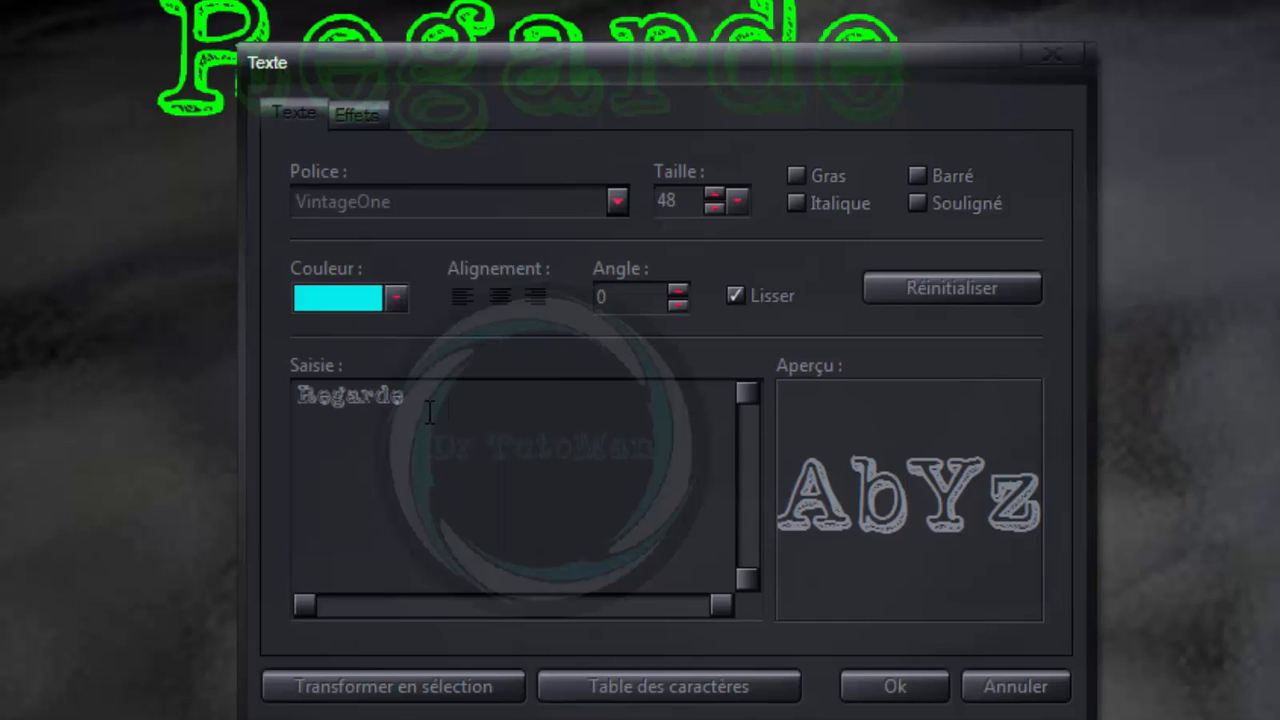
drag(431, 400, 133, 375)
key(Delete)
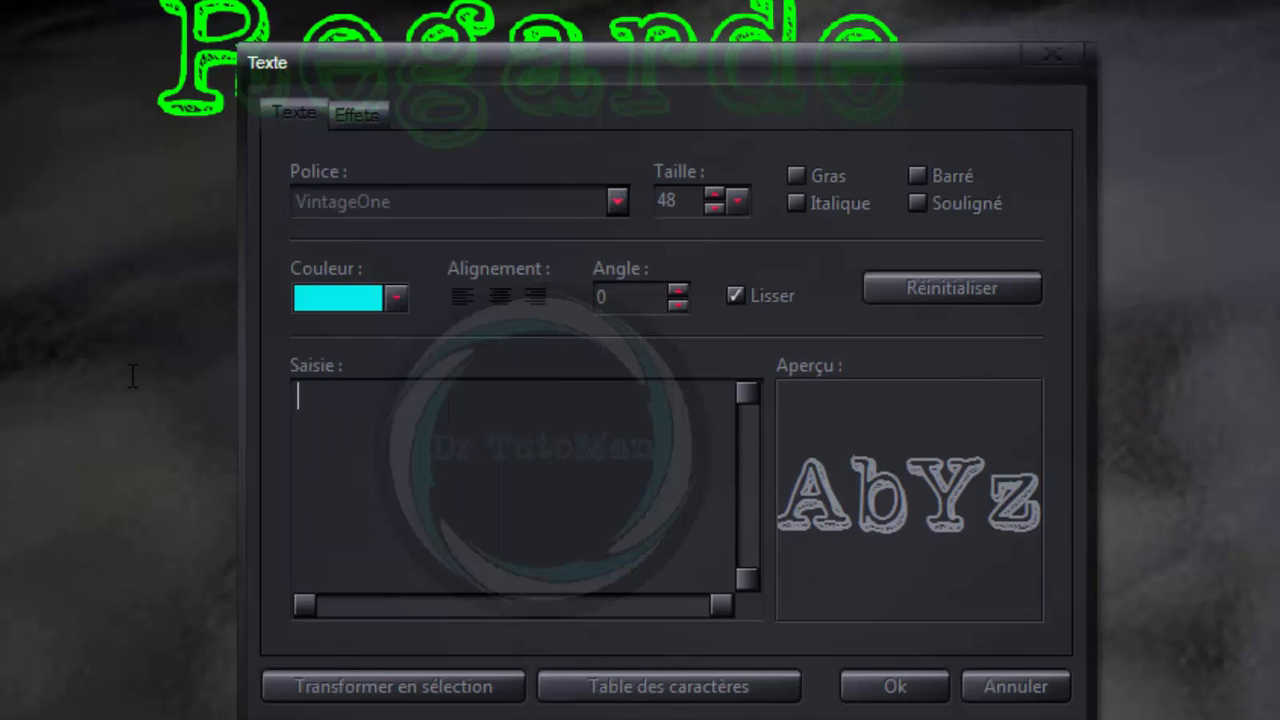
text(Partage)
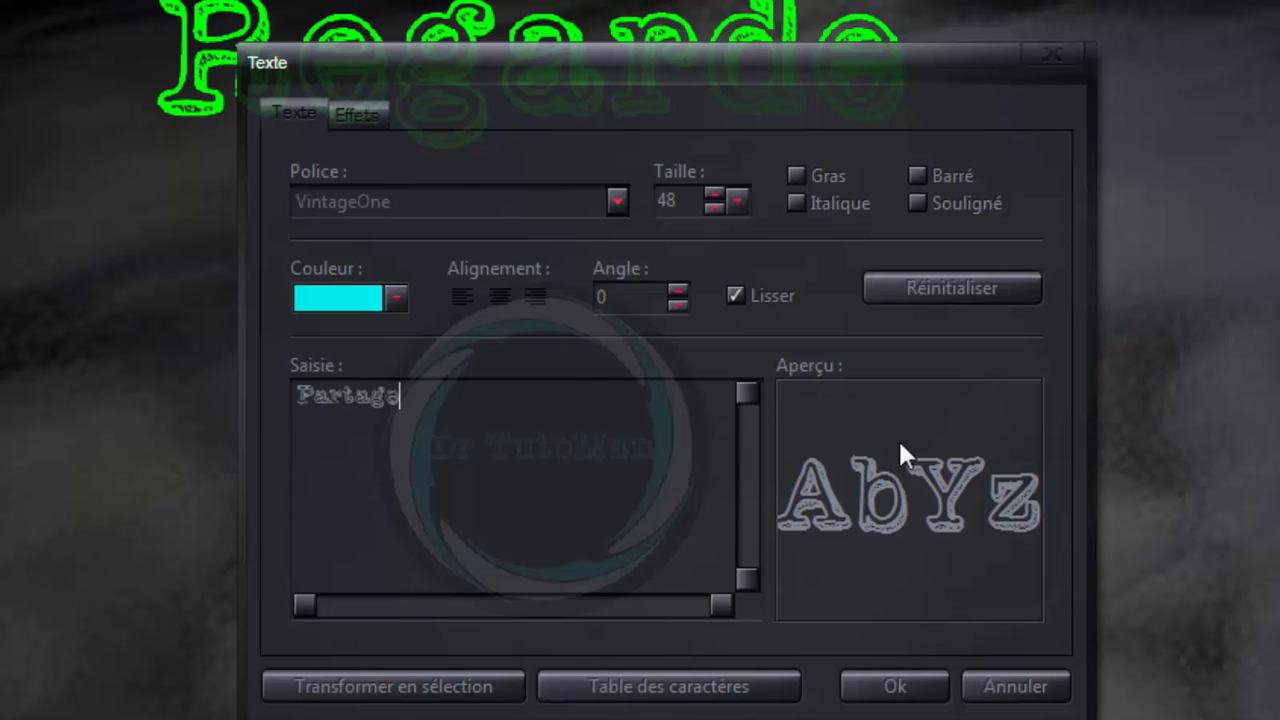
Reduce the Partage text's font size to 33 and create the text layer.
click(713, 207)
click(713, 207)
click(713, 207)
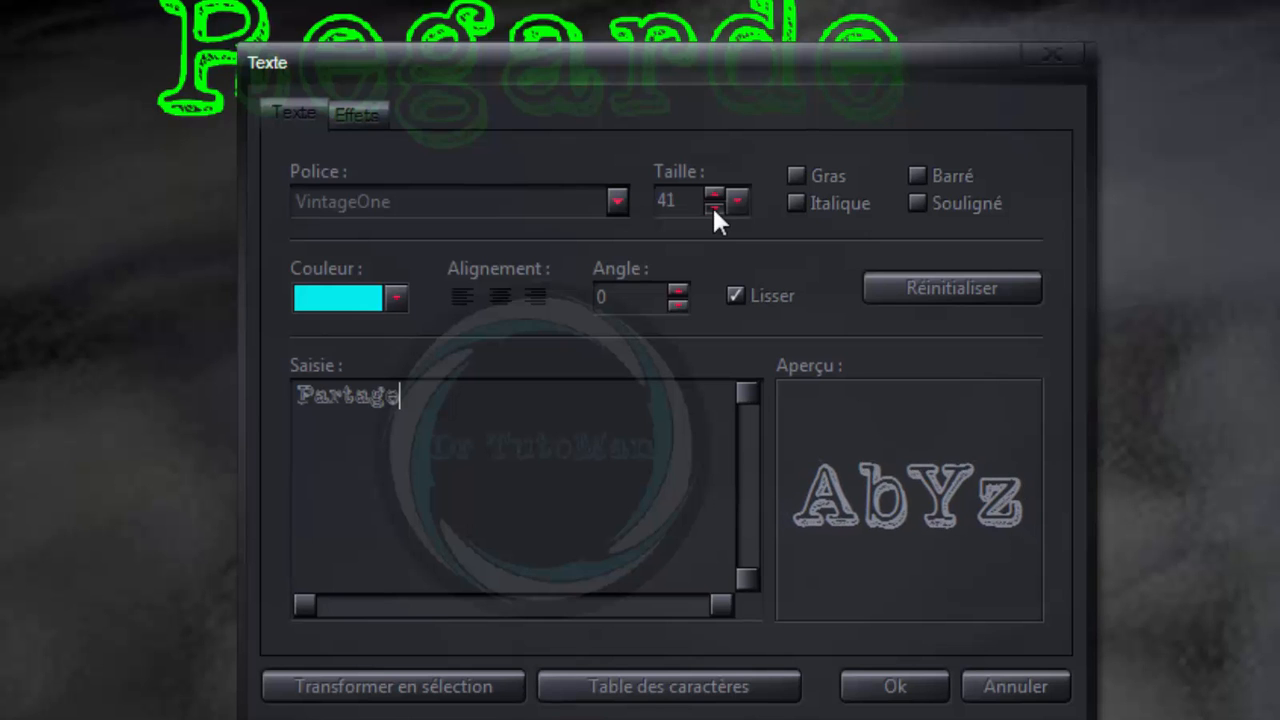
click(713, 207)
click(713, 207)
click(713, 207)
click(713, 207)
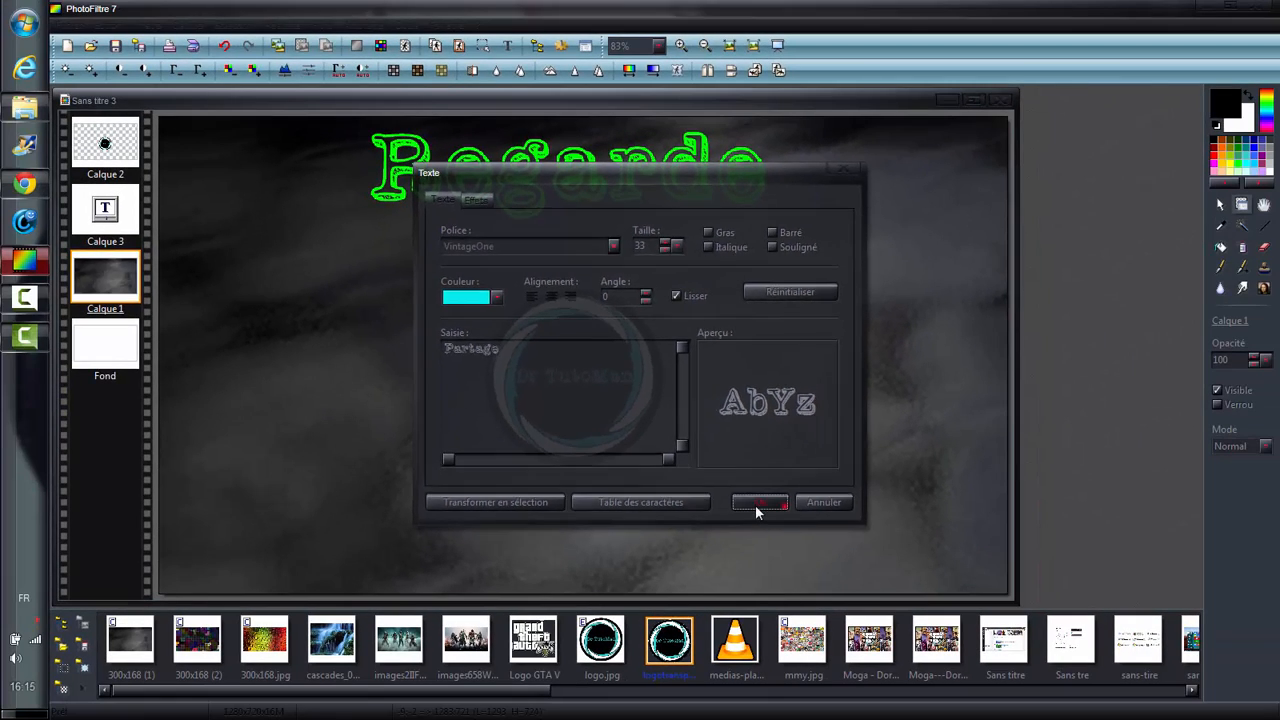
click(850, 655)
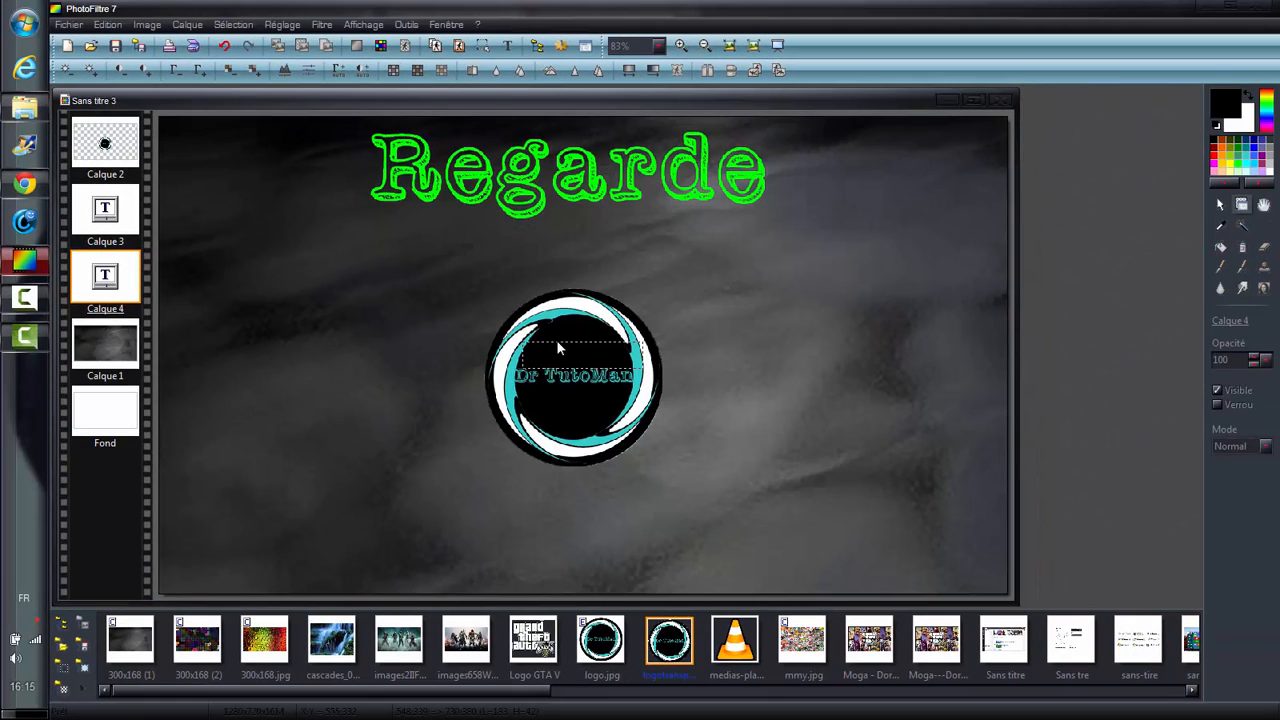
right_click(110, 285)
click(143, 327)
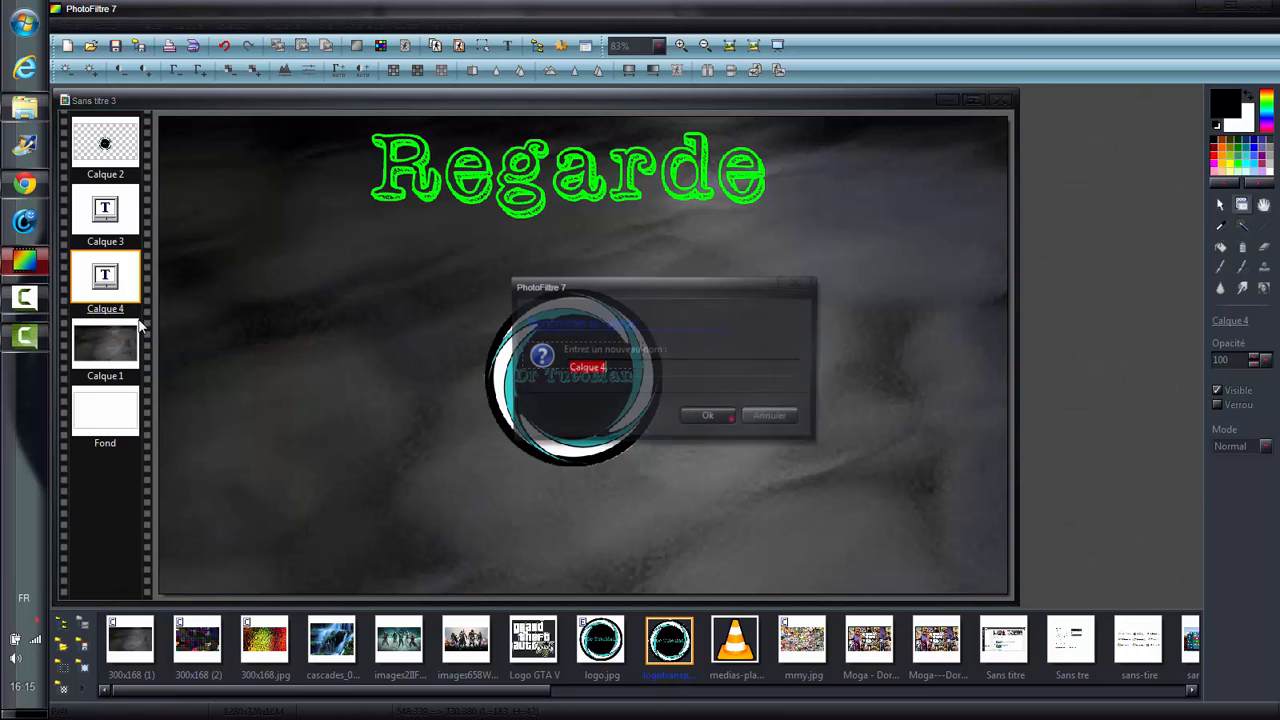
click(772, 418)
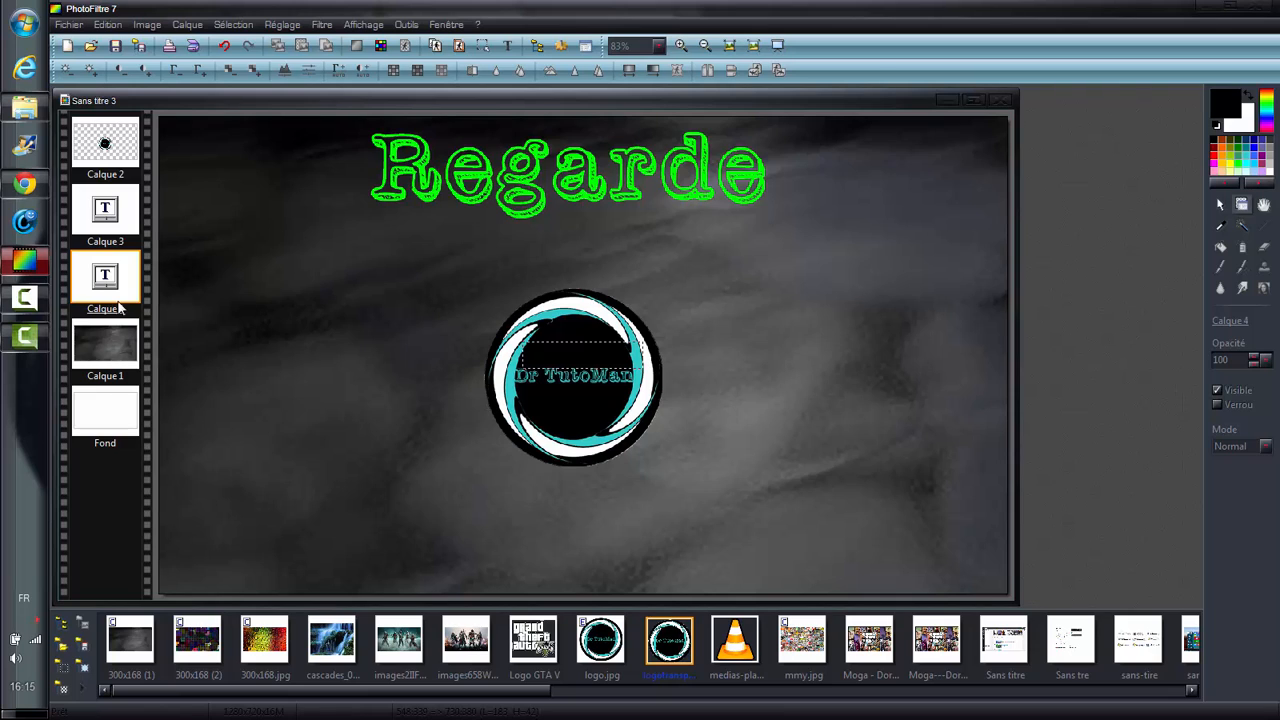
Transform the Partage text layer: move it to the left of Regarde, enlarge it slightly, and apply the transformation.
right_click(107, 292)
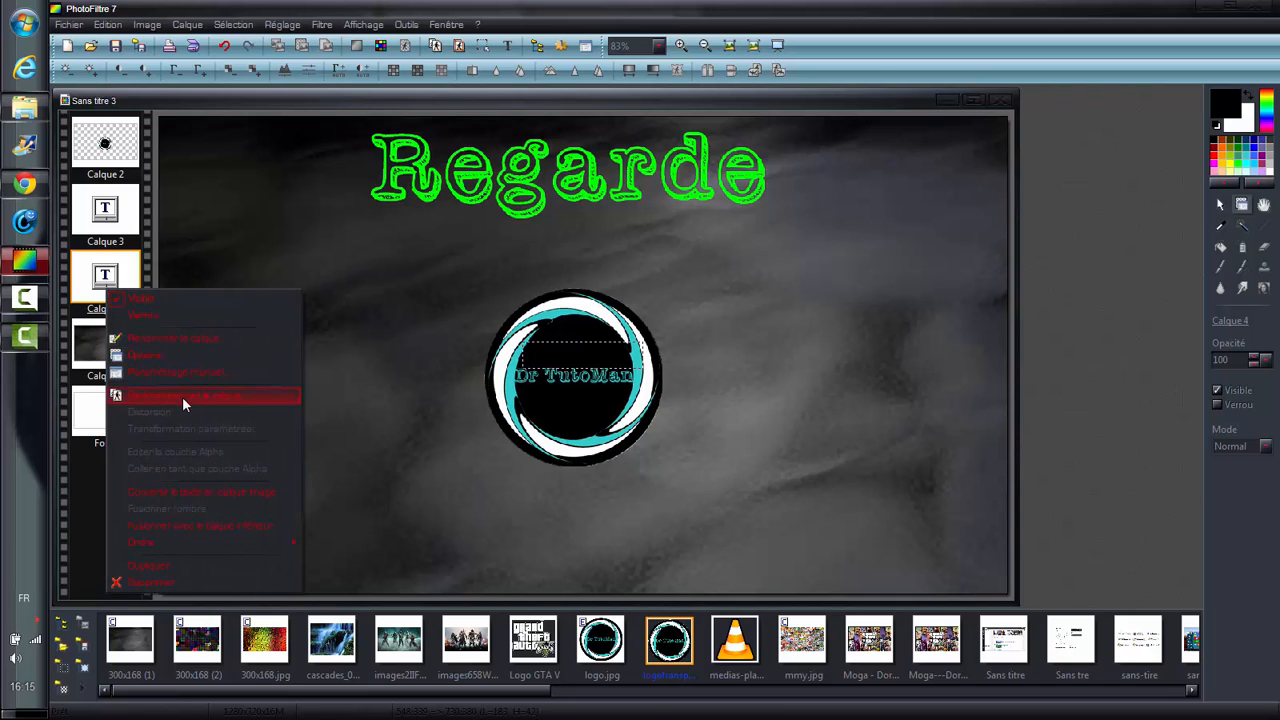
click(182, 395)
drag(565, 367, 270, 169)
right_click(270, 169)
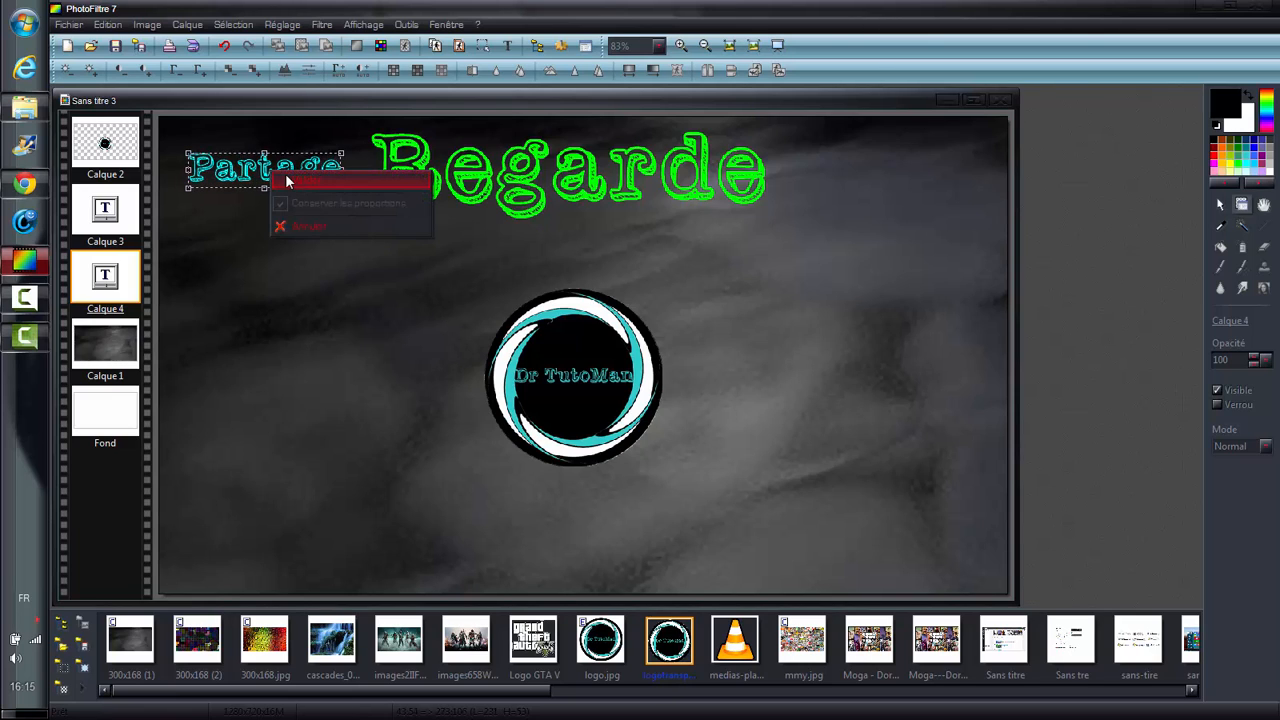
click(287, 180)
Check the font size of the Partage text layer in its text settings and close them without changes.
double_click(273, 171)
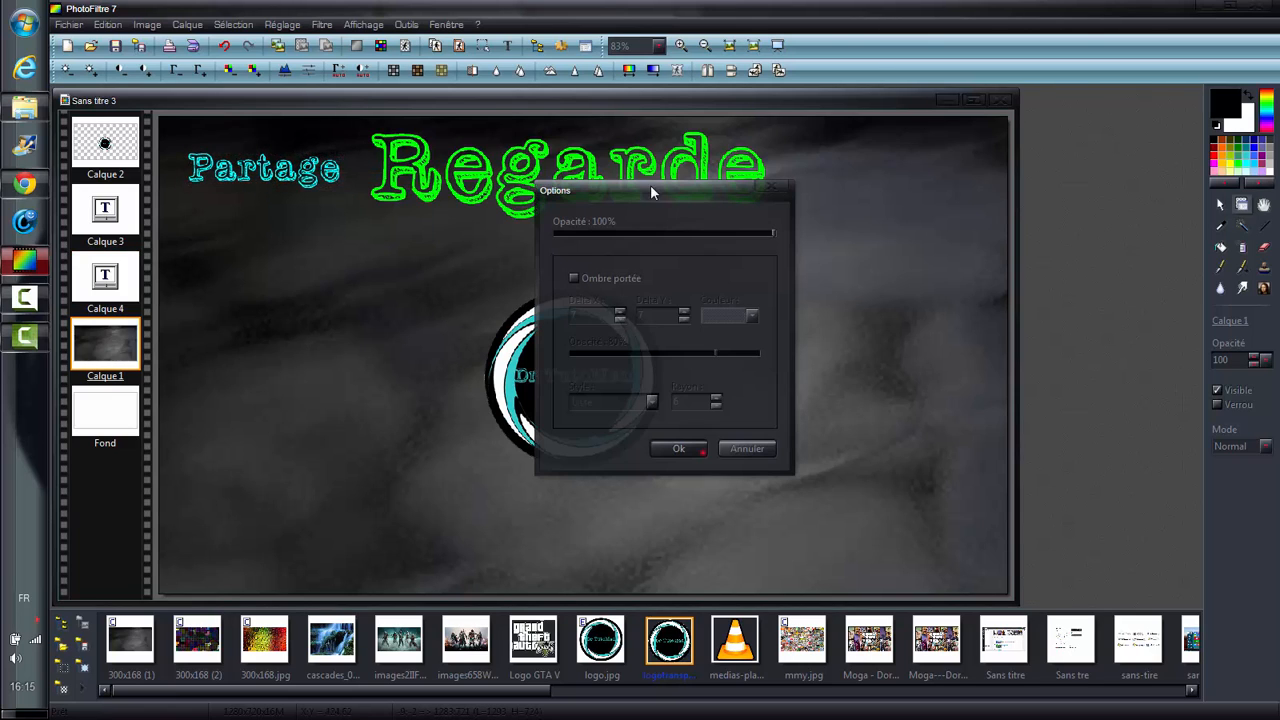
click(770, 187)
click(136, 272)
double_click(136, 272)
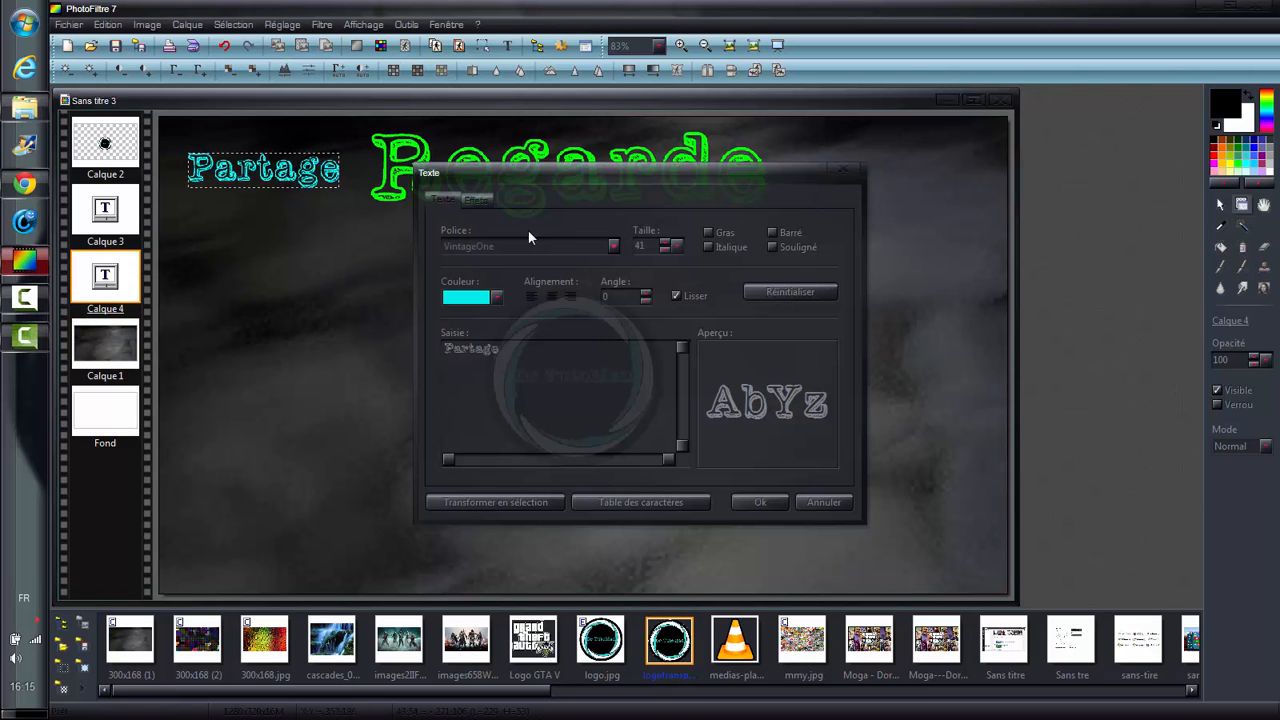
click(843, 174)
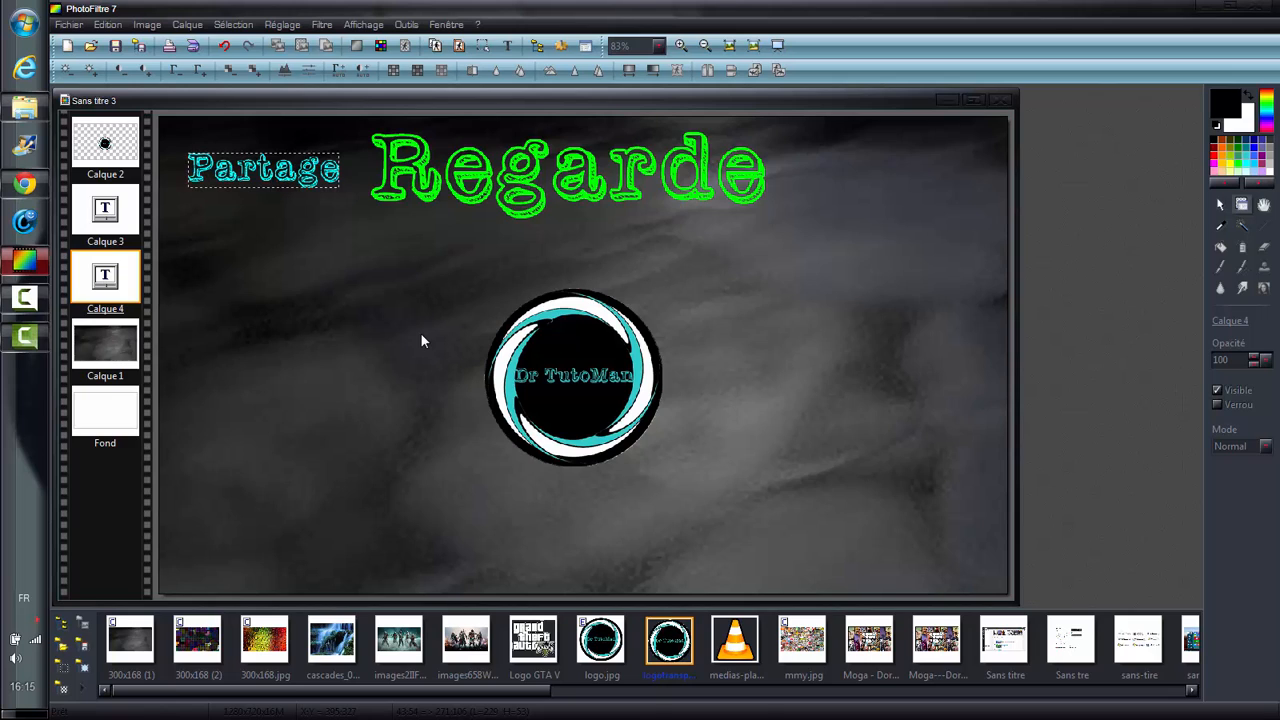
Create a new text layer reading "Like" with the font size set to 41.
click(421, 341)
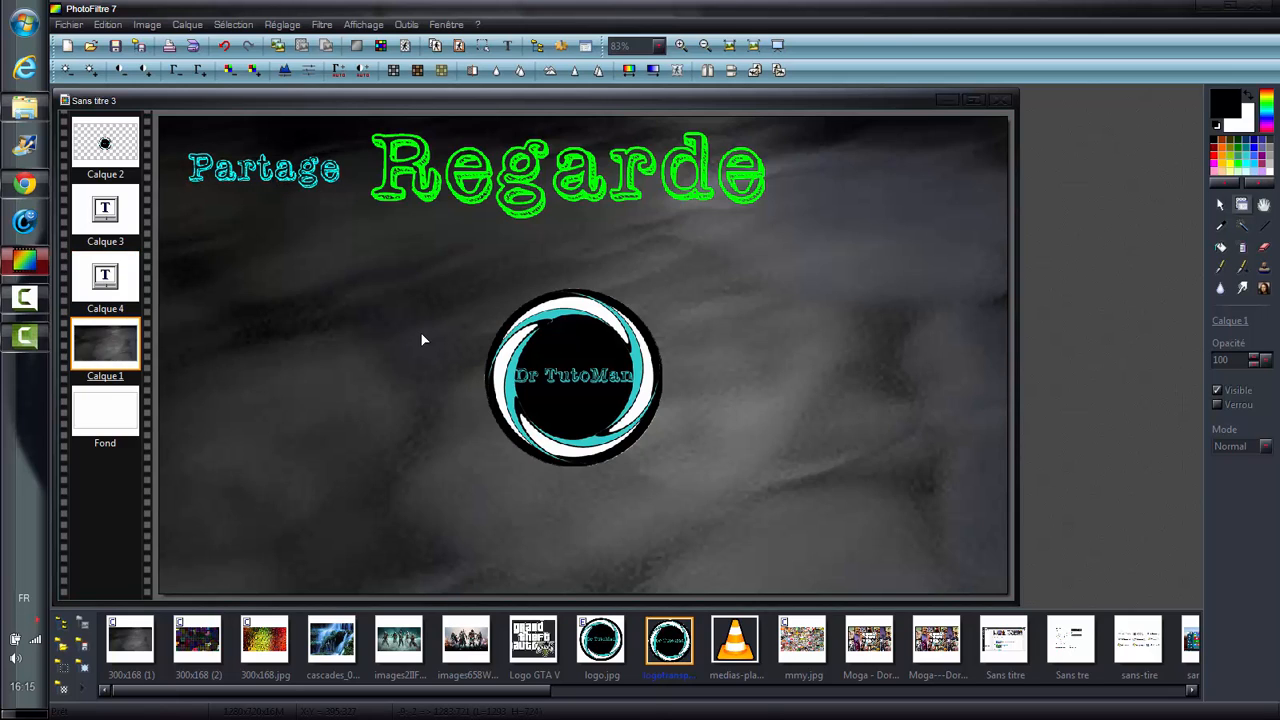
key(t)
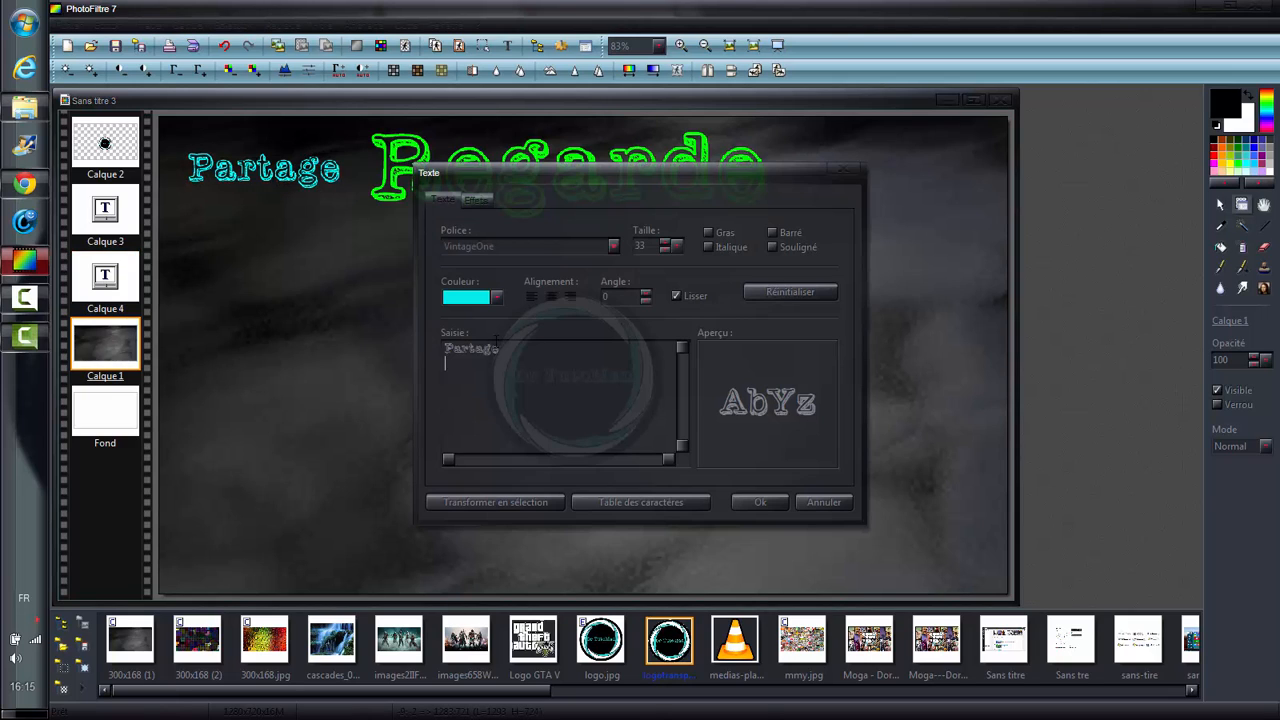
drag(509, 352, 433, 348)
key(Delete)
text(Tuto)
drag(662, 244, 614, 246)
text(41)
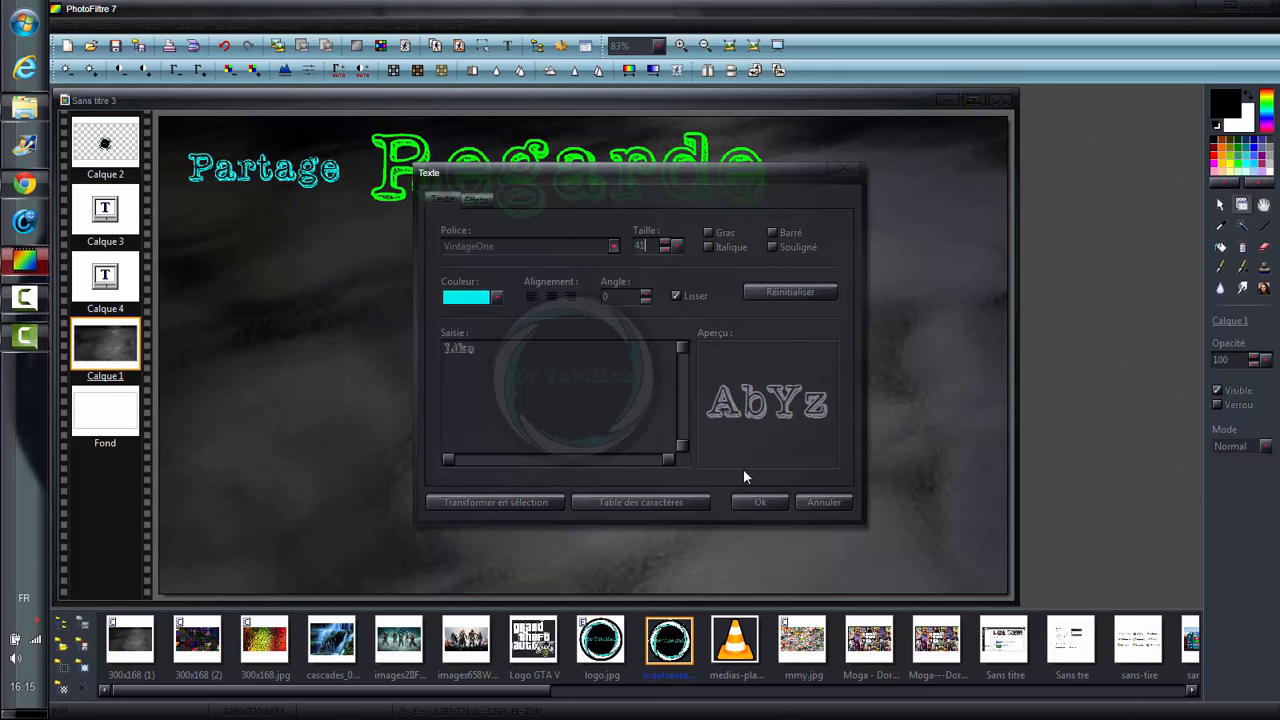
click(760, 502)
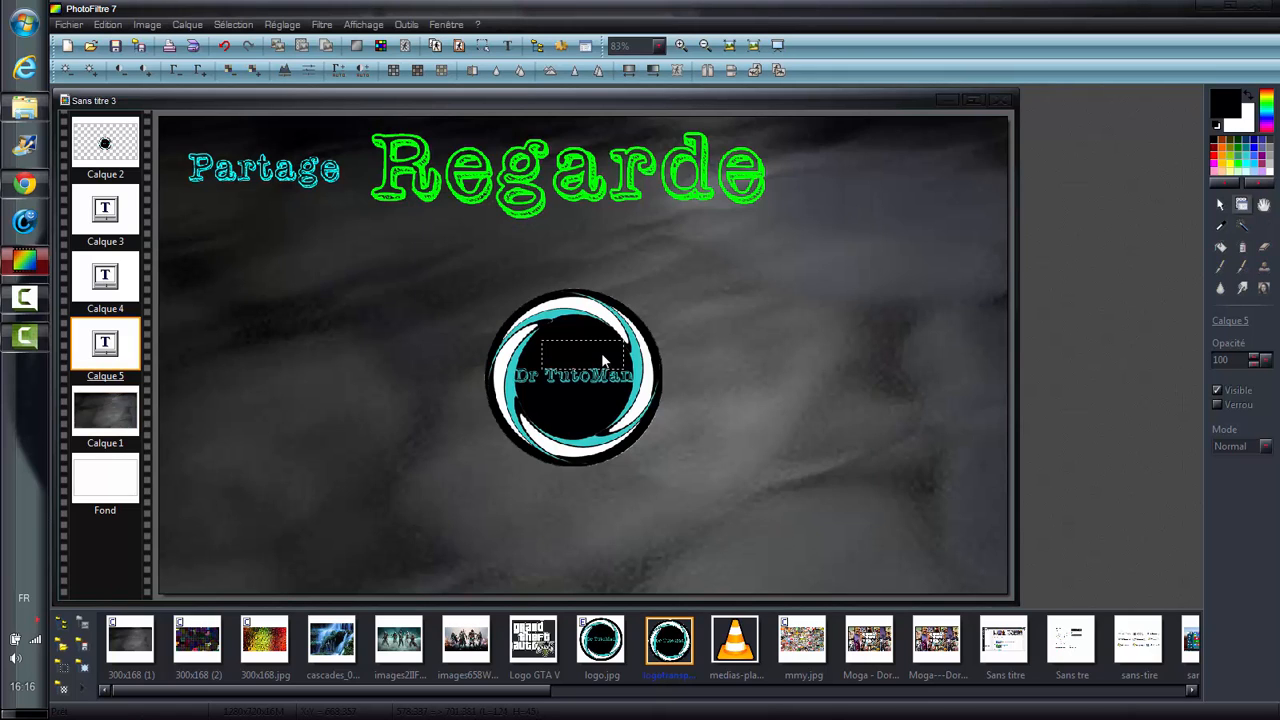
Transform the Like text layer: move it to the right of Regarde and apply the transformation.
right_click(78, 346)
click(148, 449)
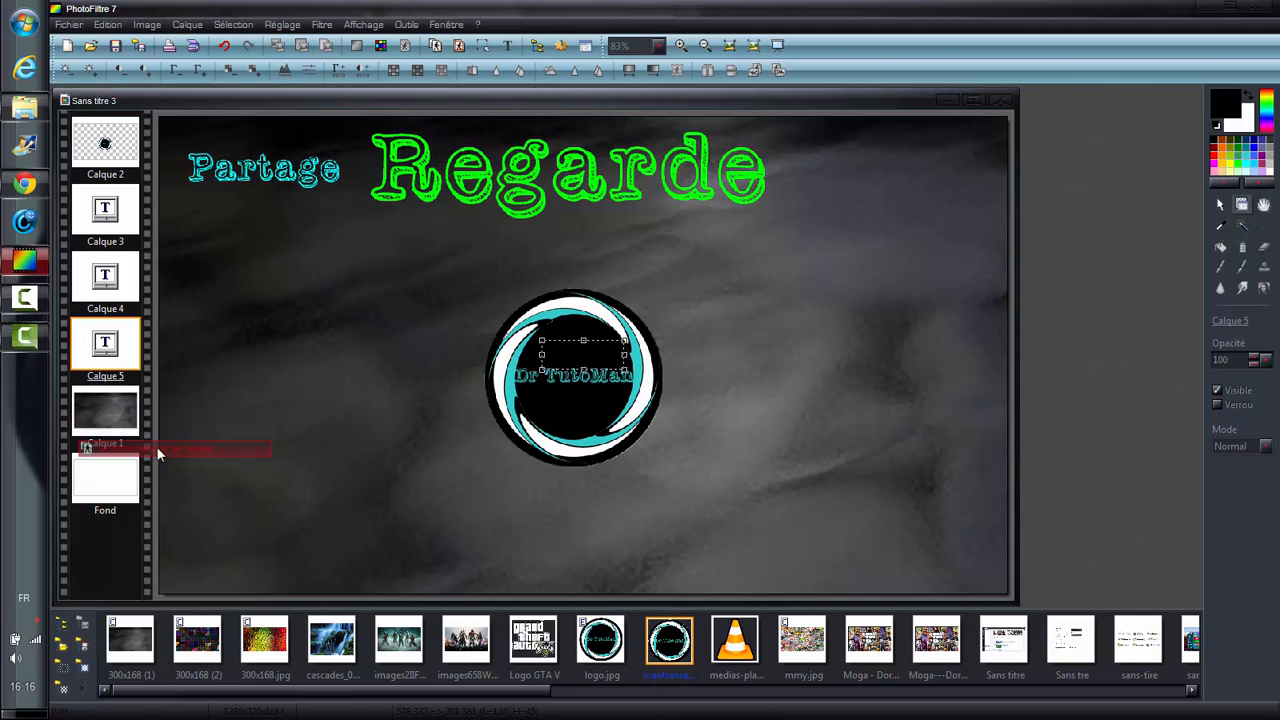
drag(583, 355, 888, 175)
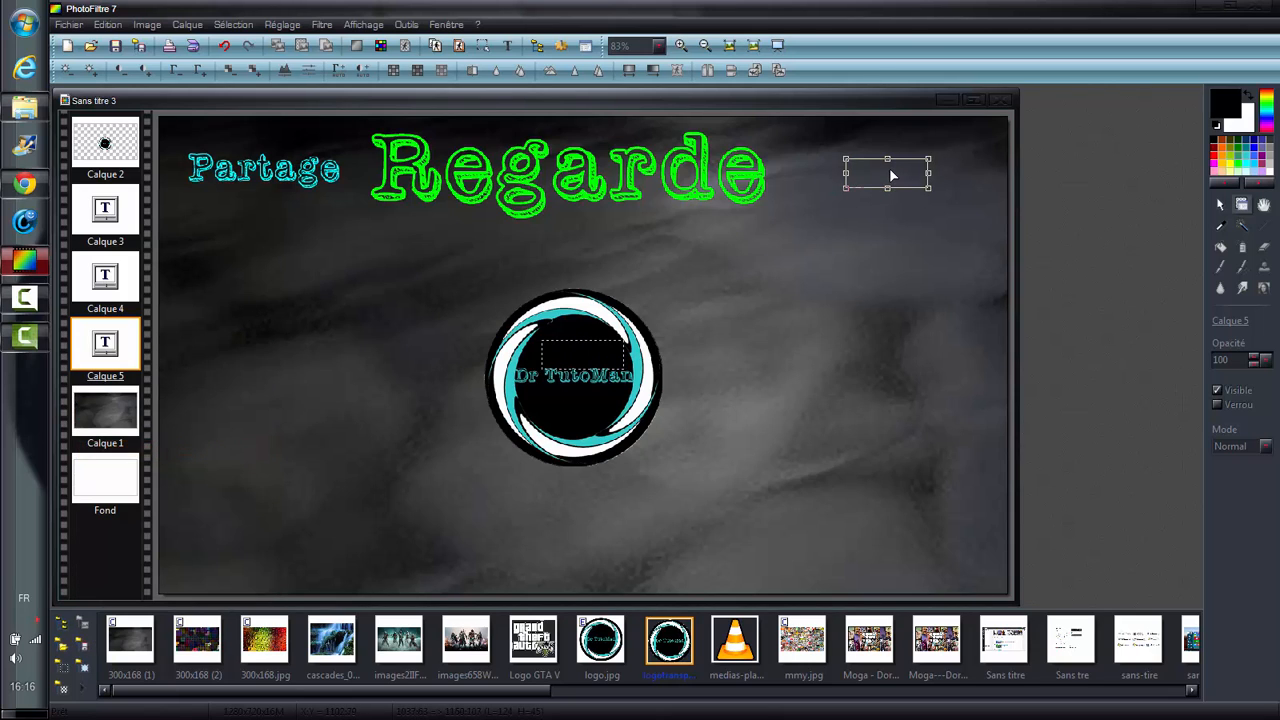
right_click(899, 177)
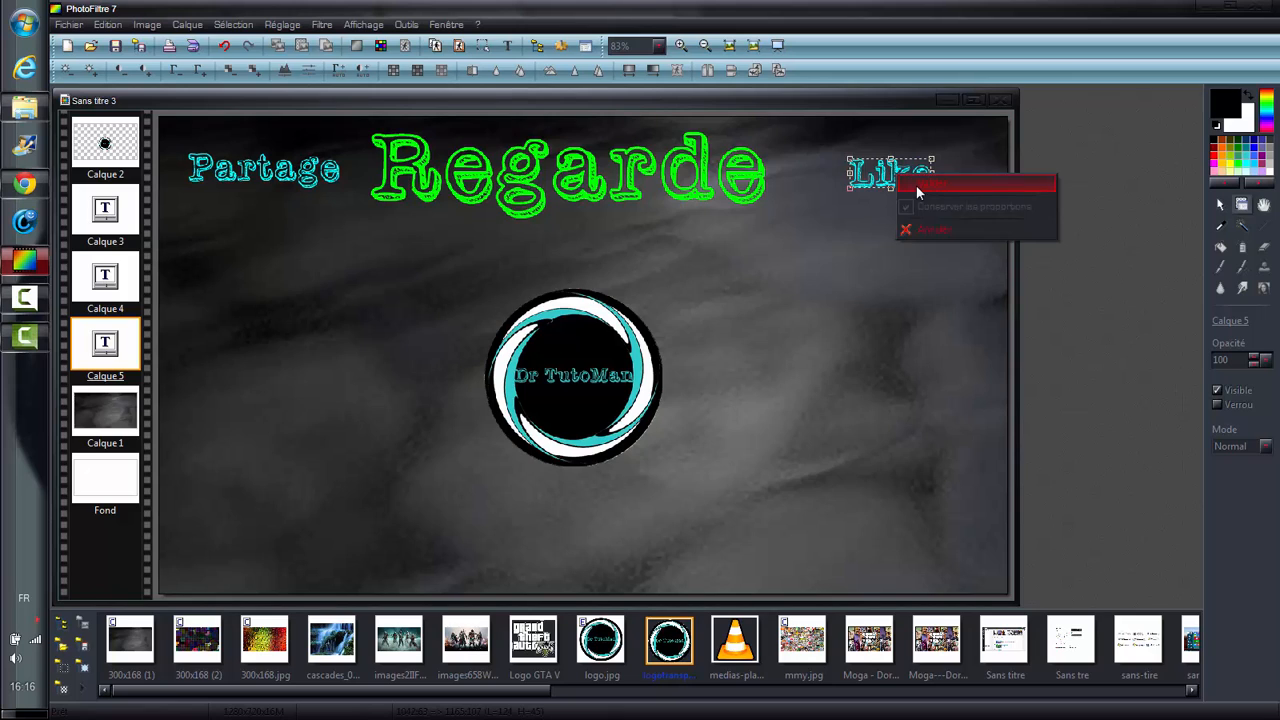
click(915, 189)
click(730, 365)
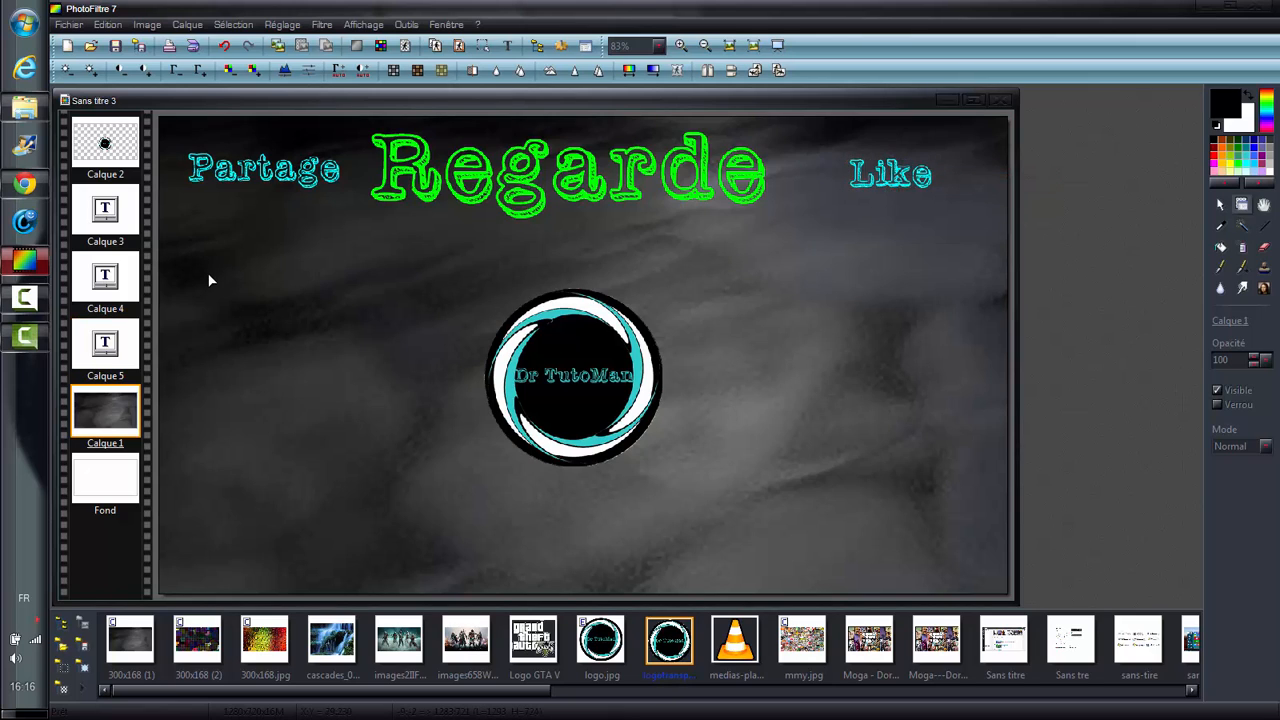
Shift the Regarde text layer slightly to the right so it sits centred above the logo.
click(122, 340)
click(120, 296)
click(113, 227)
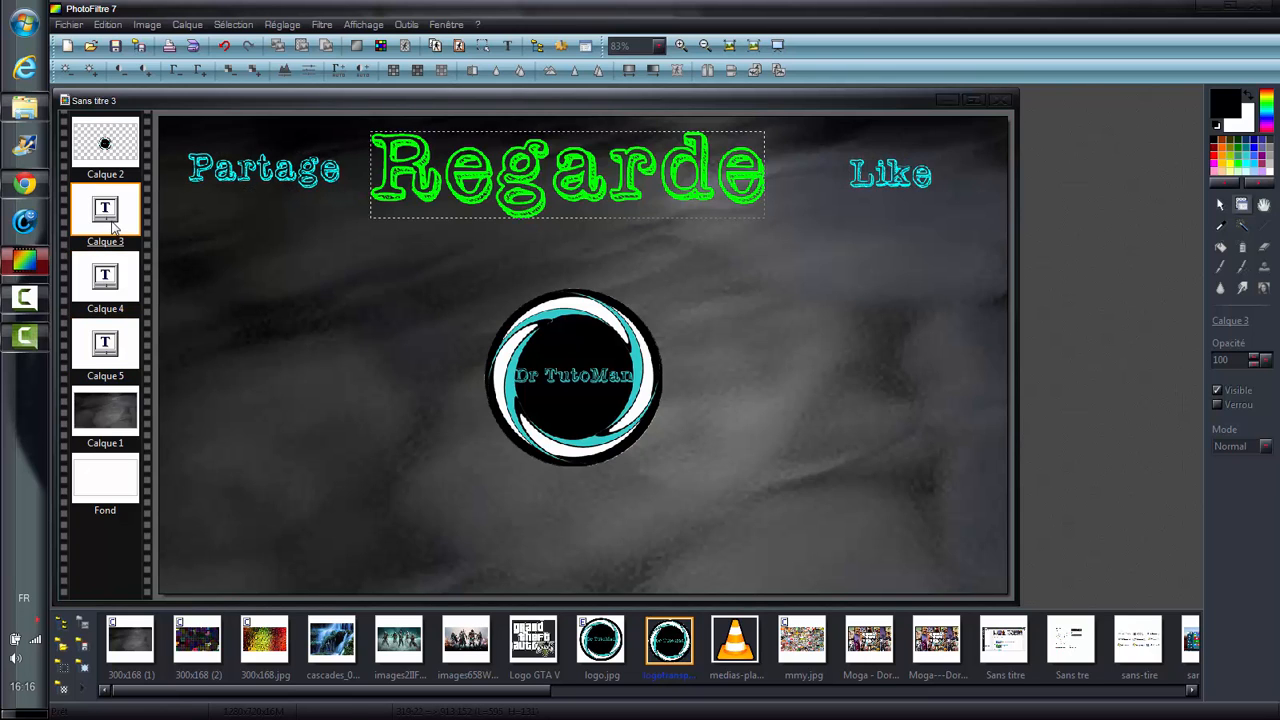
drag(427, 152, 443, 148)
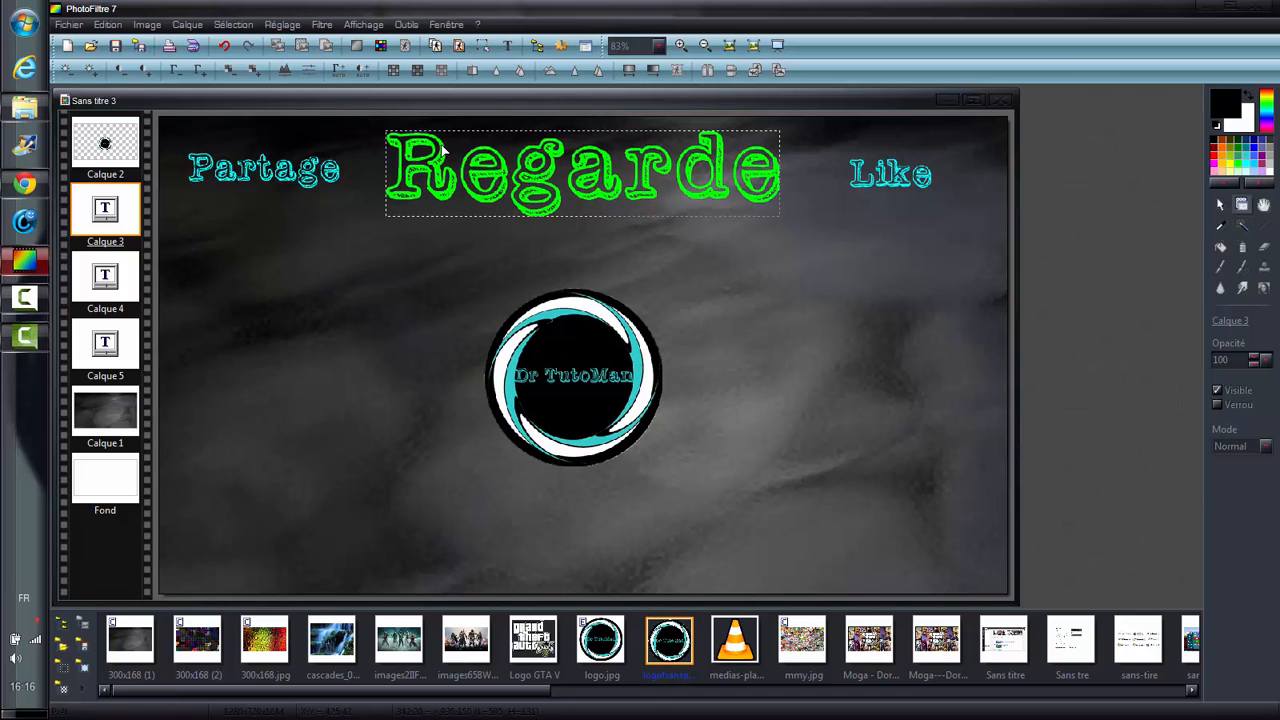
click(468, 255)
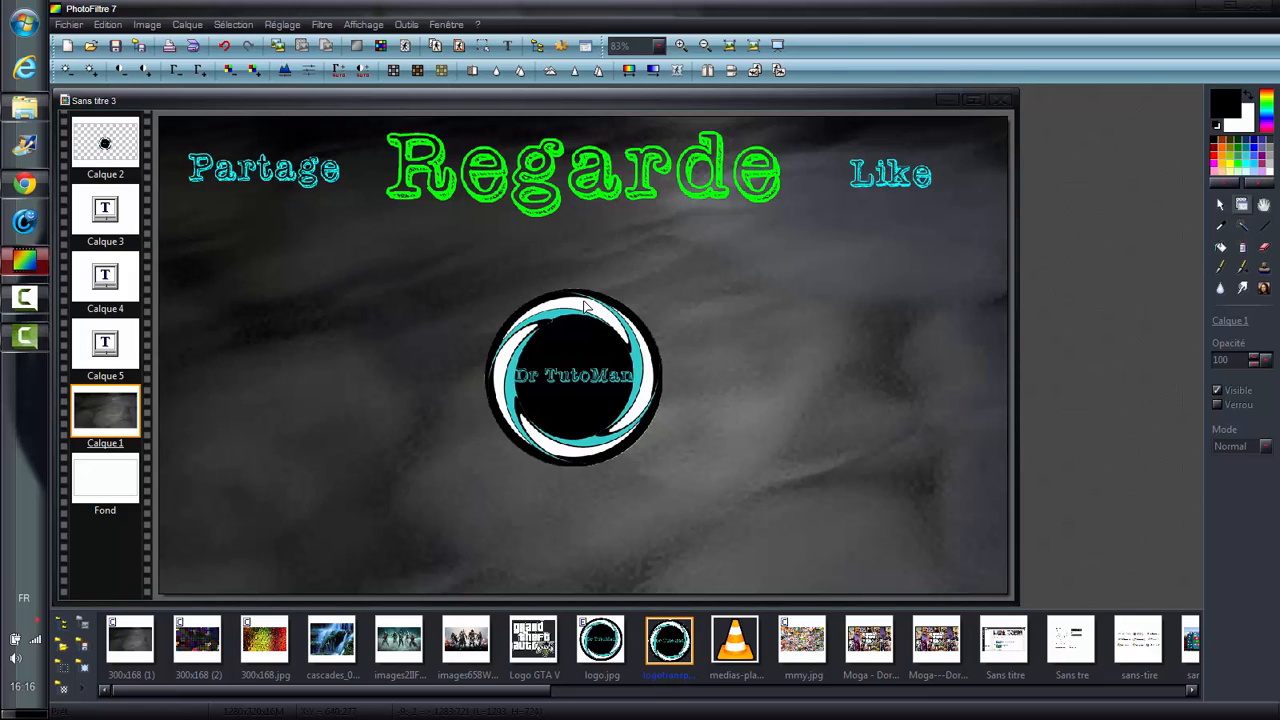
Create a new cyan text layer reading "Abonne-Toi" at font size 41.
key(t)
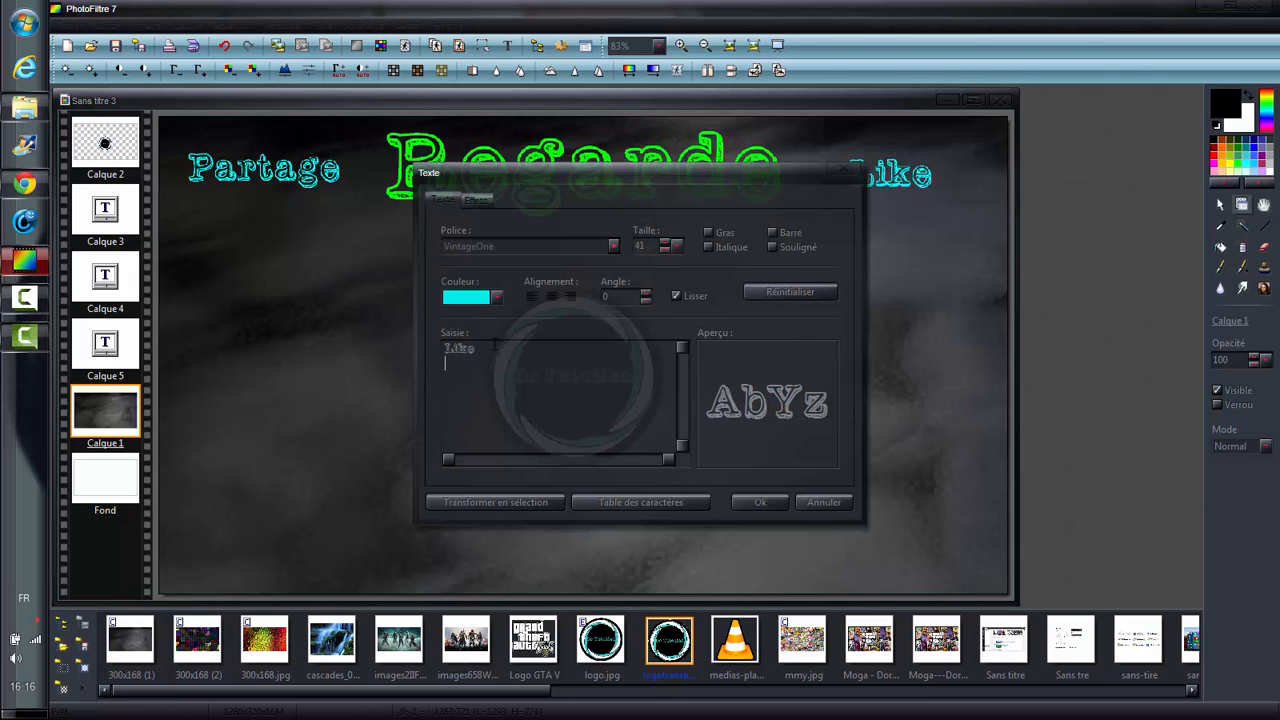
drag(480, 350, 303, 334)
key(BackSpace)
text(Abonne t)
key(BackSpace)
text(Toi)
click(752, 503)
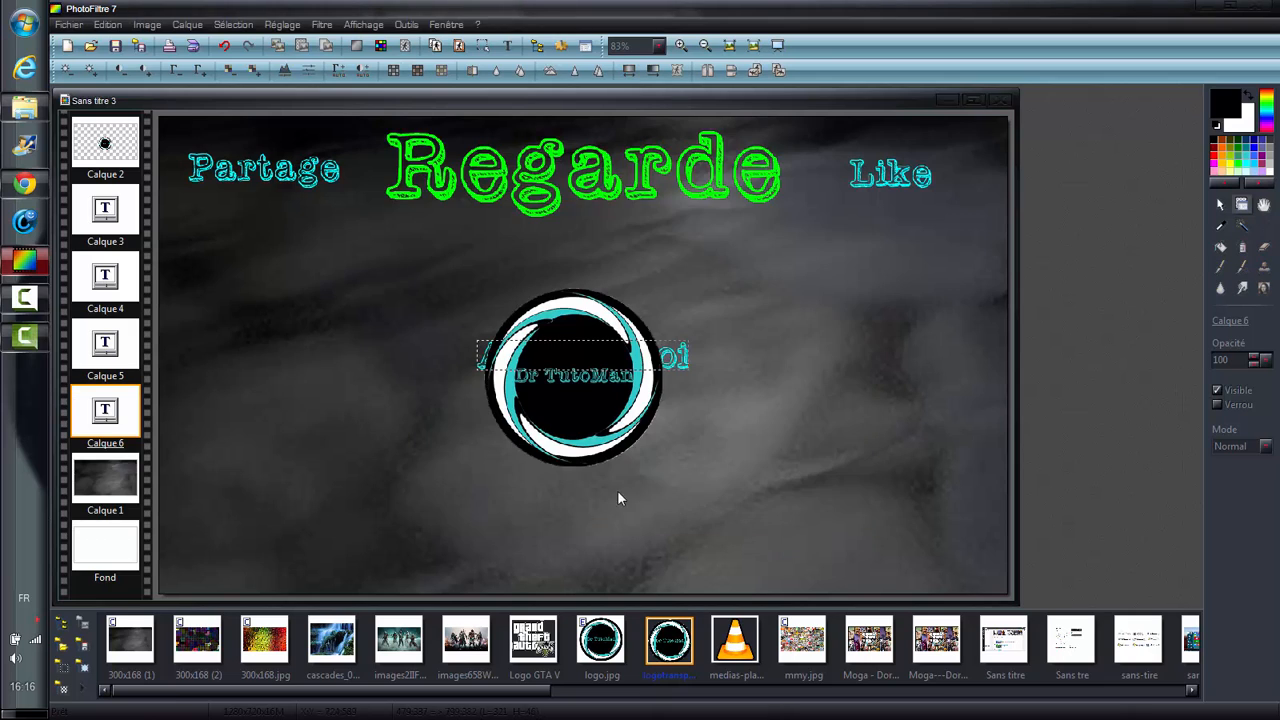
Transform the Abonne-Toi text layer: move it below the central logo and apply the transformation.
right_click(122, 420)
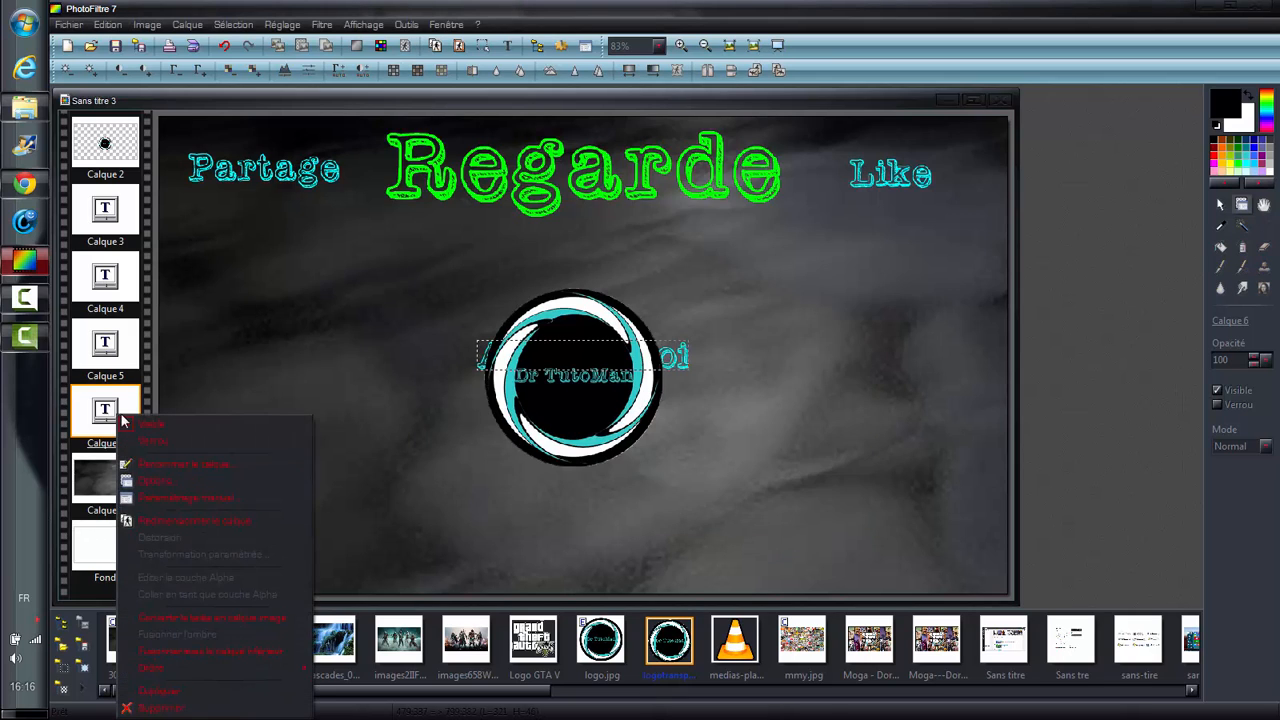
click(161, 521)
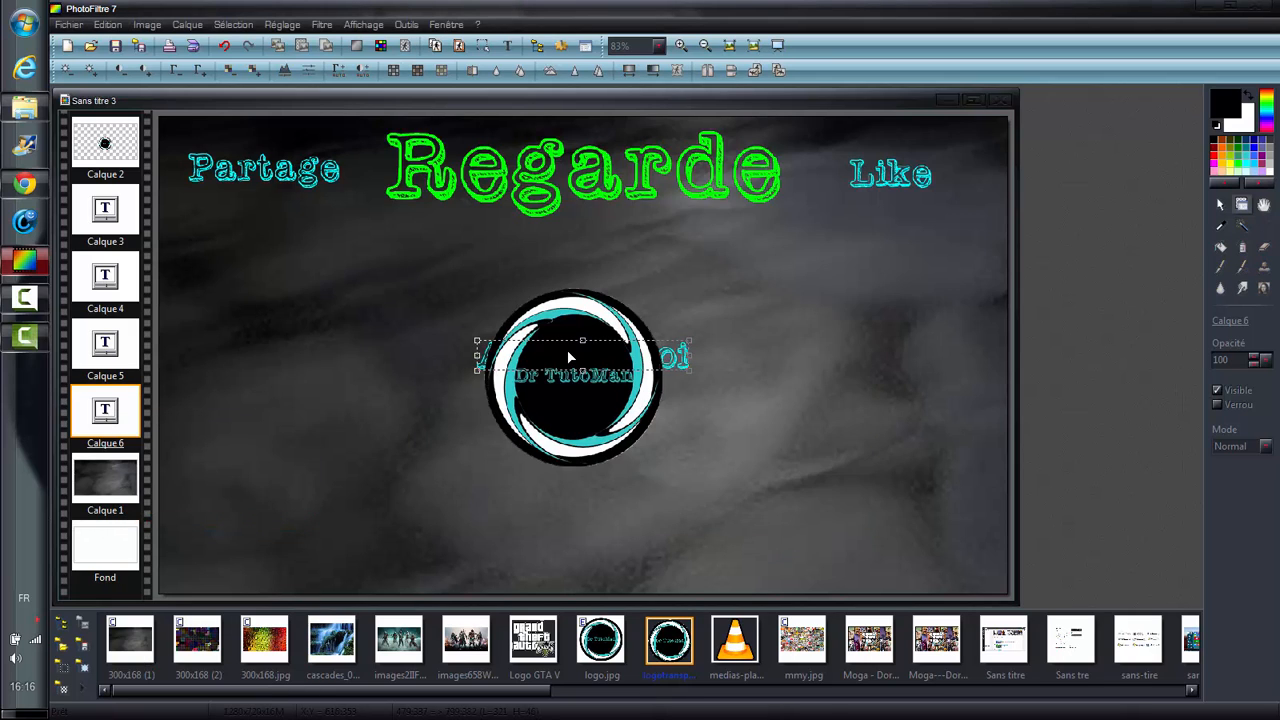
drag(569, 357, 569, 516)
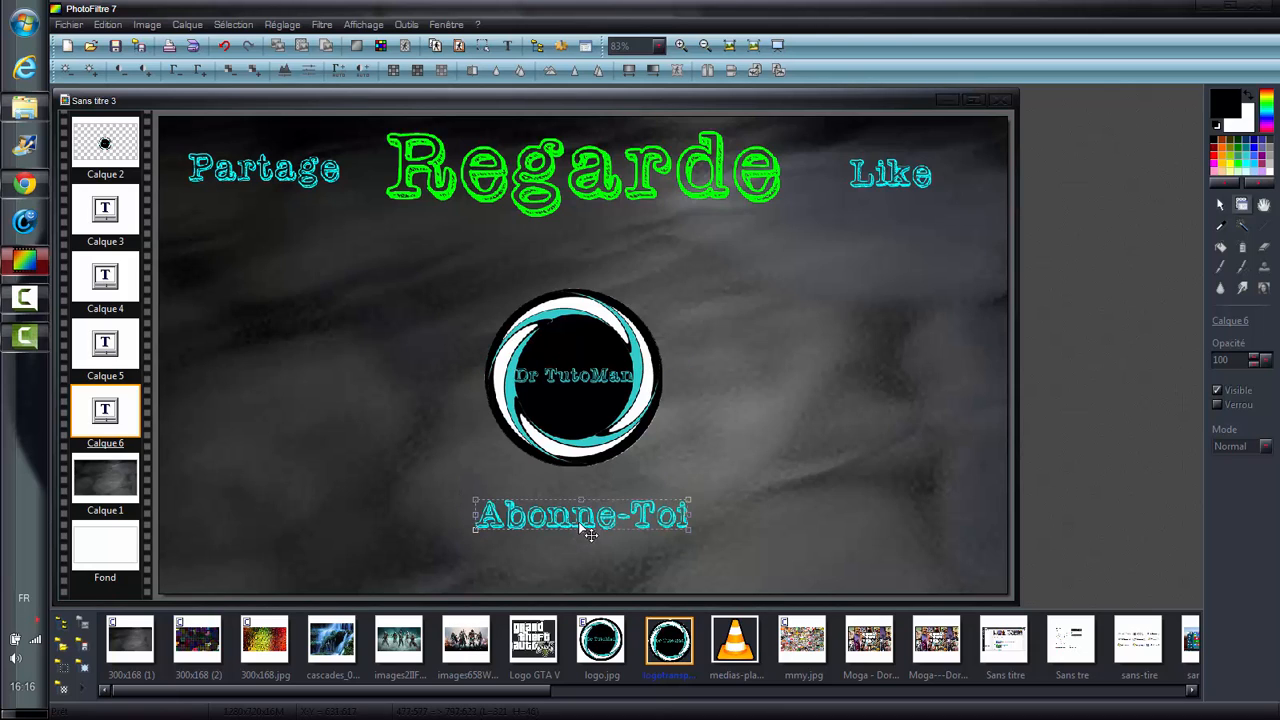
right_click(585, 520)
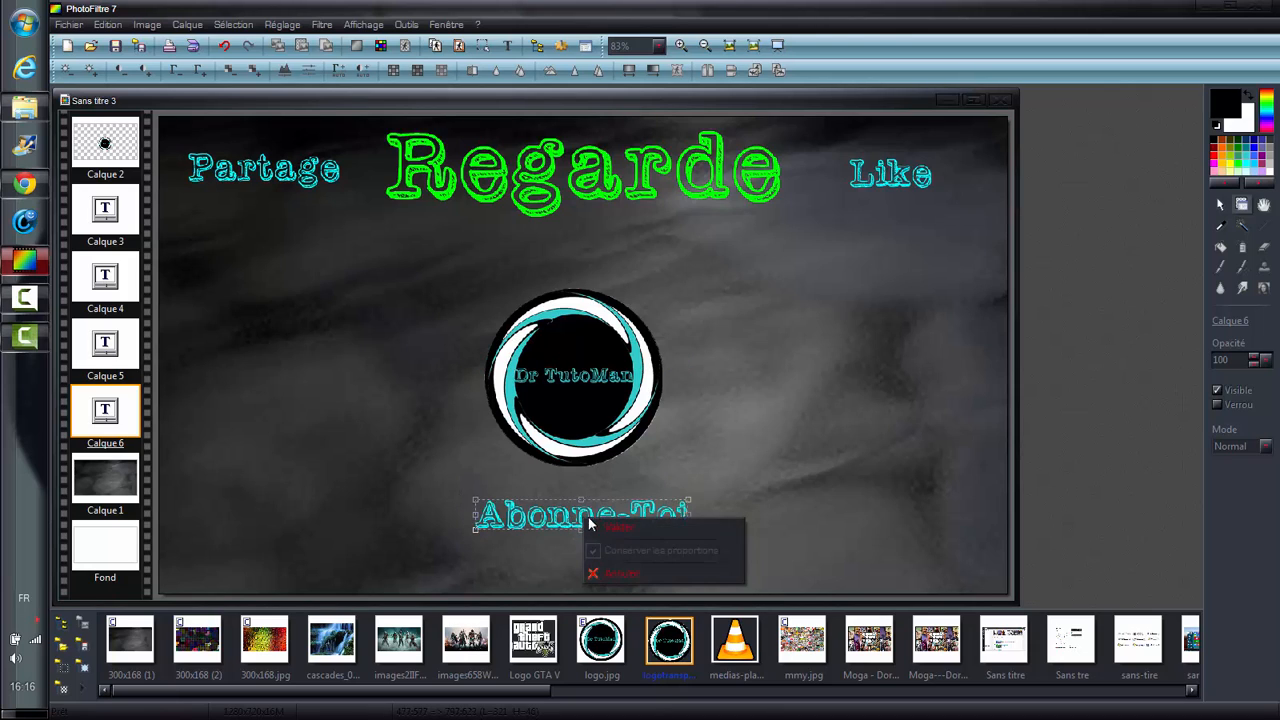
click(614, 526)
click(363, 500)
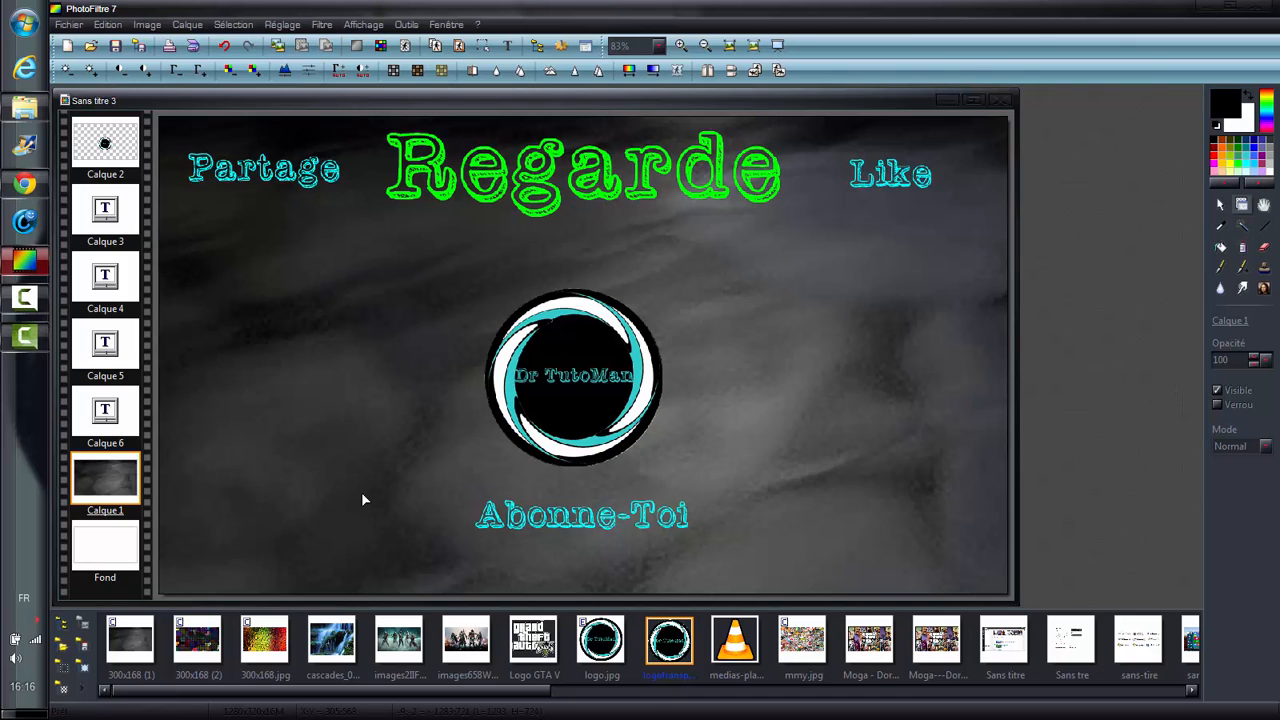
Create a new text layer reading "Ici" with the text colour set to bright green.
key(t)
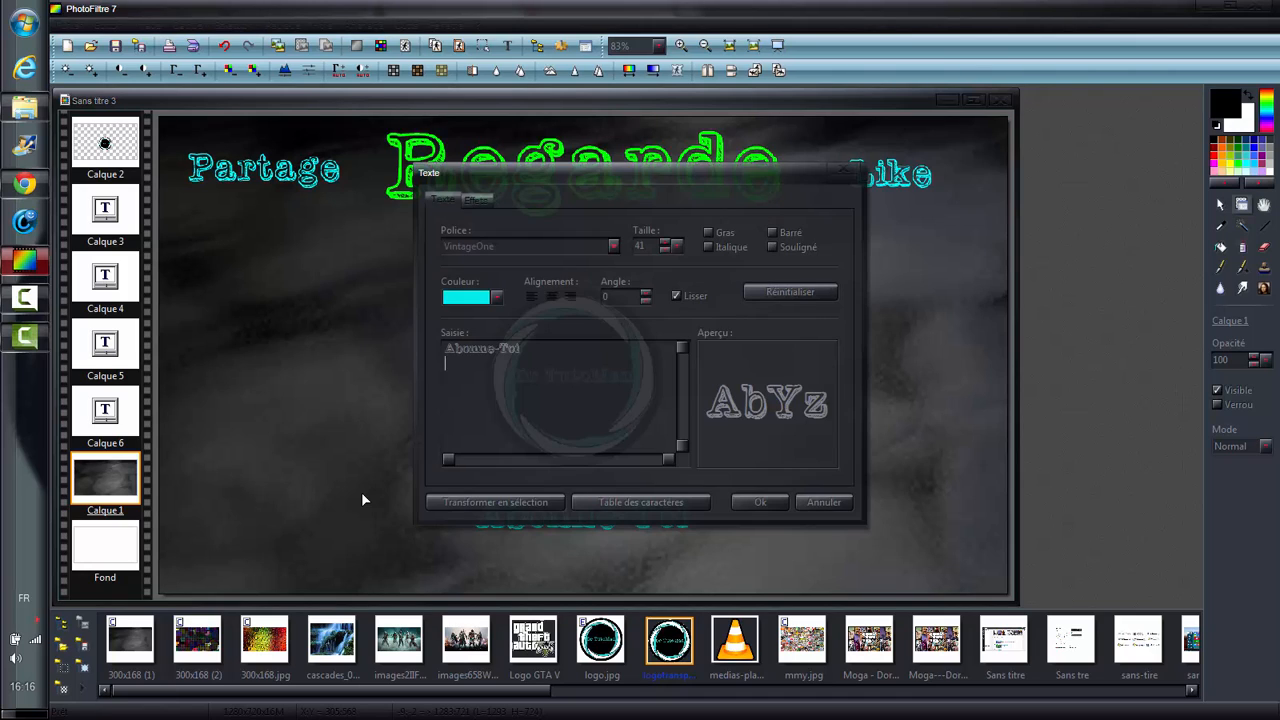
click(498, 300)
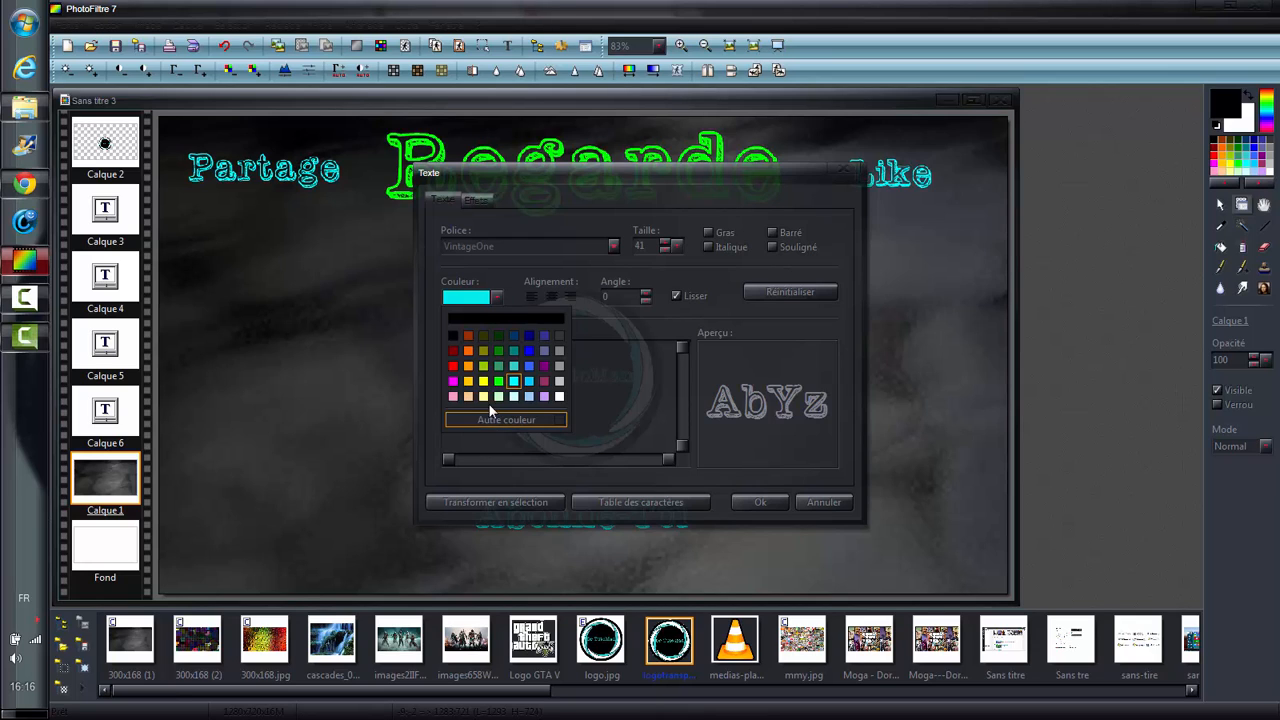
click(505, 386)
drag(521, 348, 345, 347)
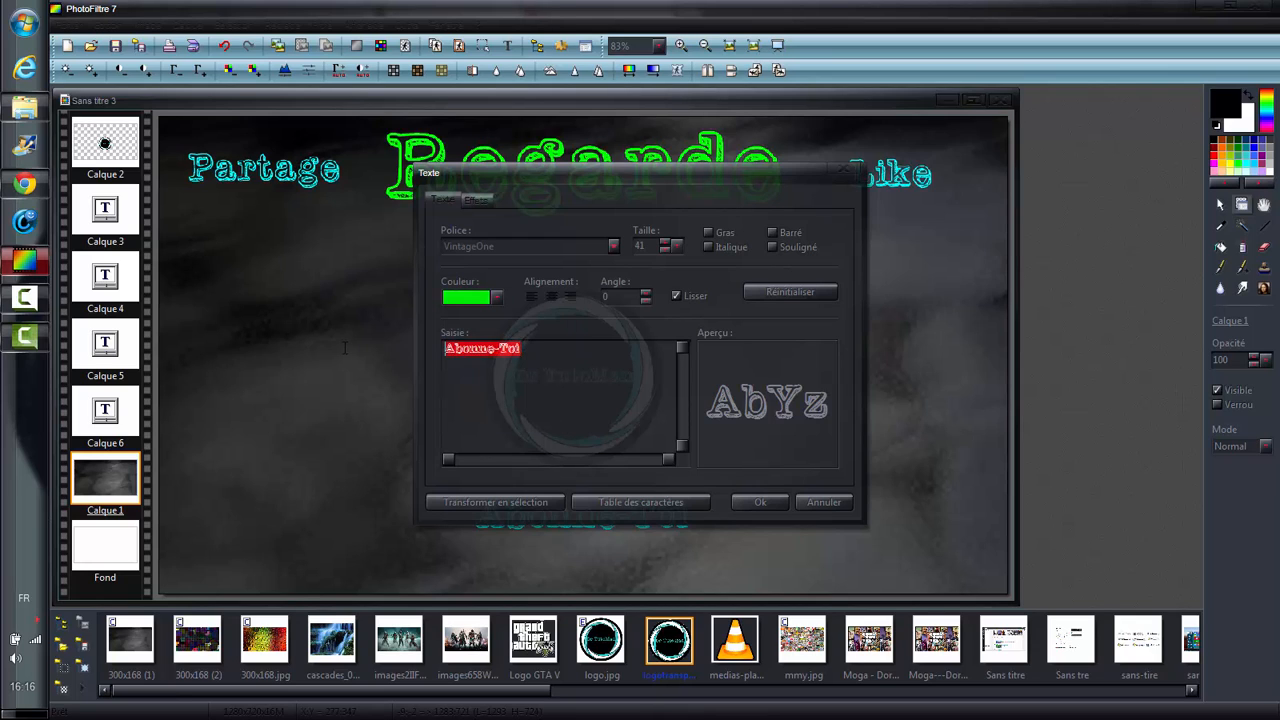
key(Delete)
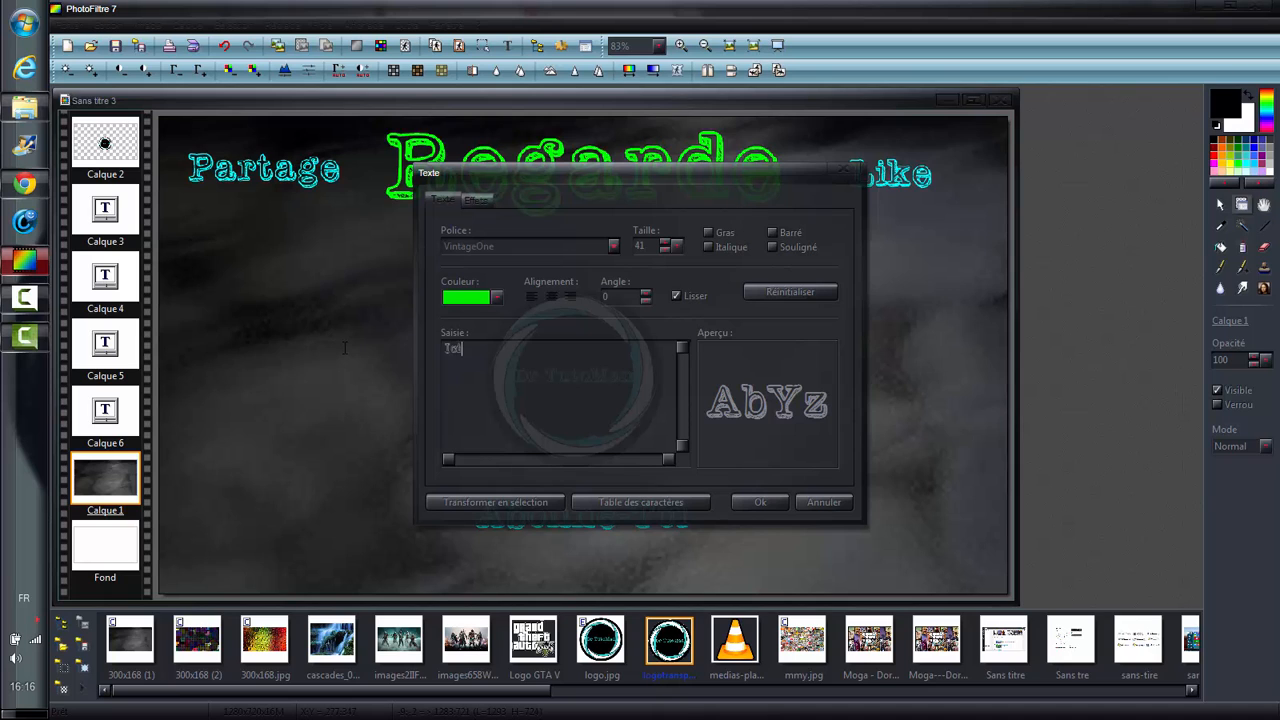
click(758, 502)
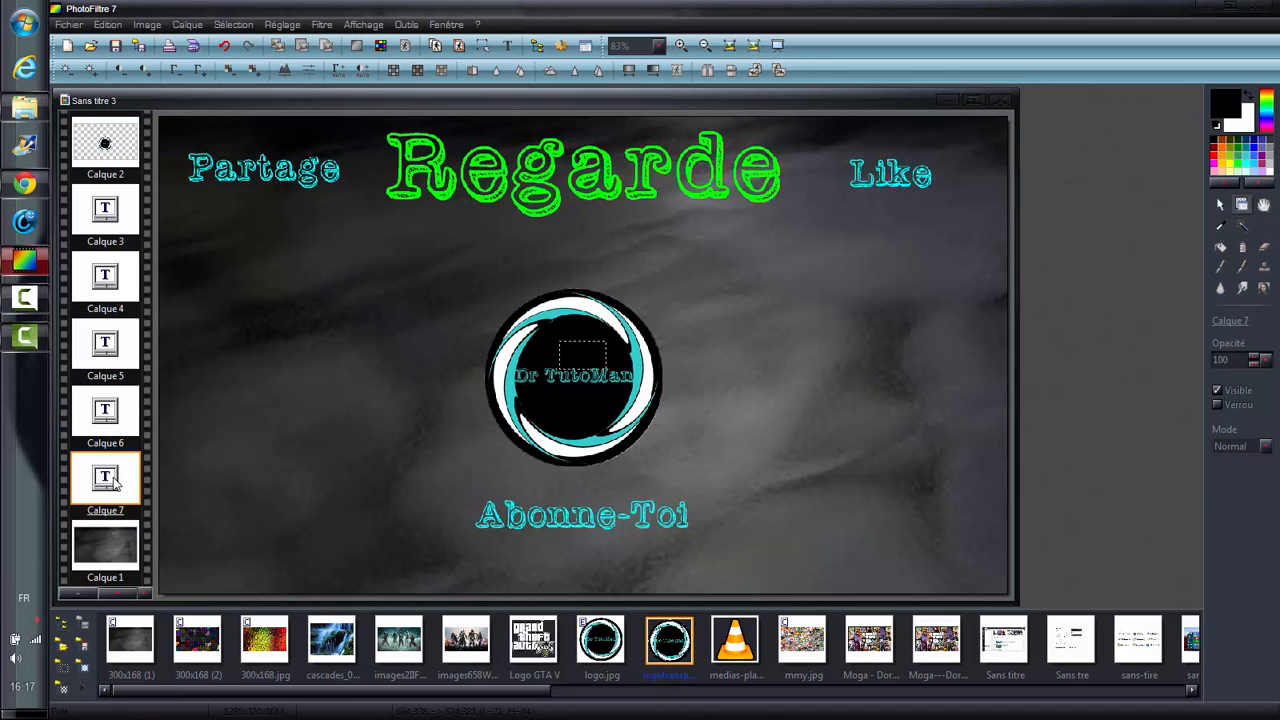
Transform the Ici text layer: enlarge it, place it in the lower-left area of the image, and apply the transformation.
right_click(113, 483)
click(186, 278)
drag(591, 358, 321, 535)
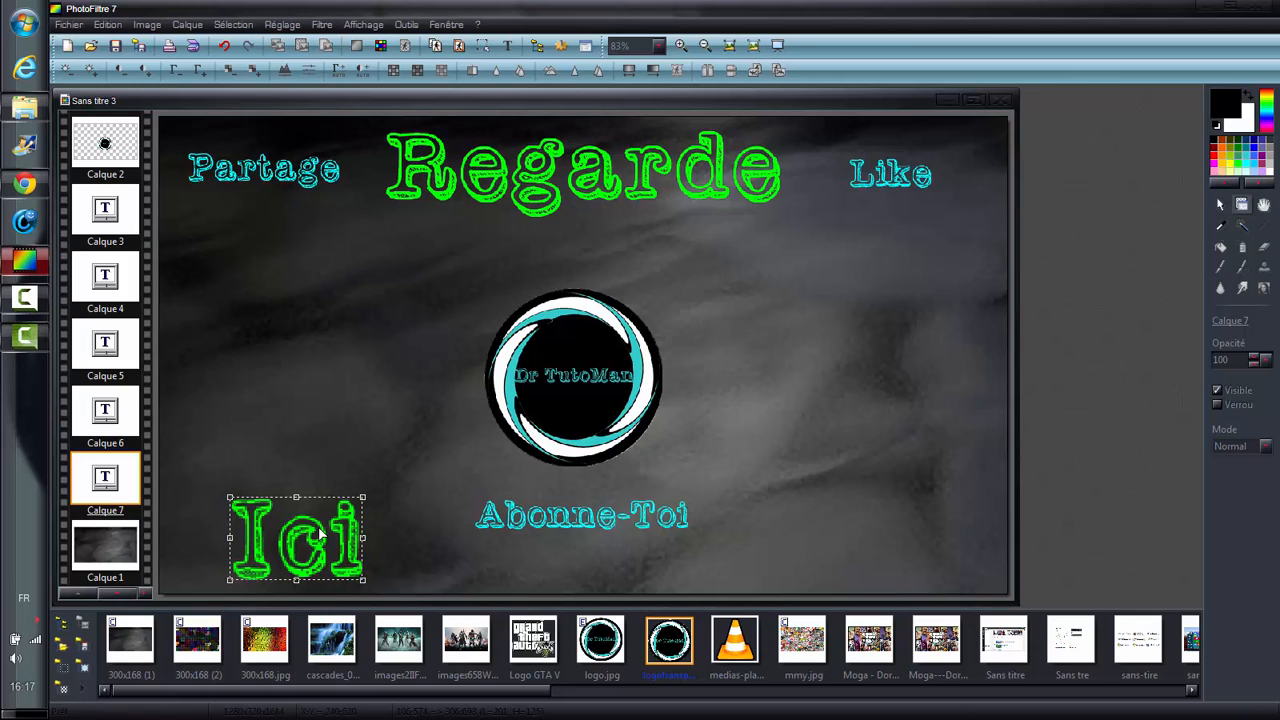
right_click(320, 535)
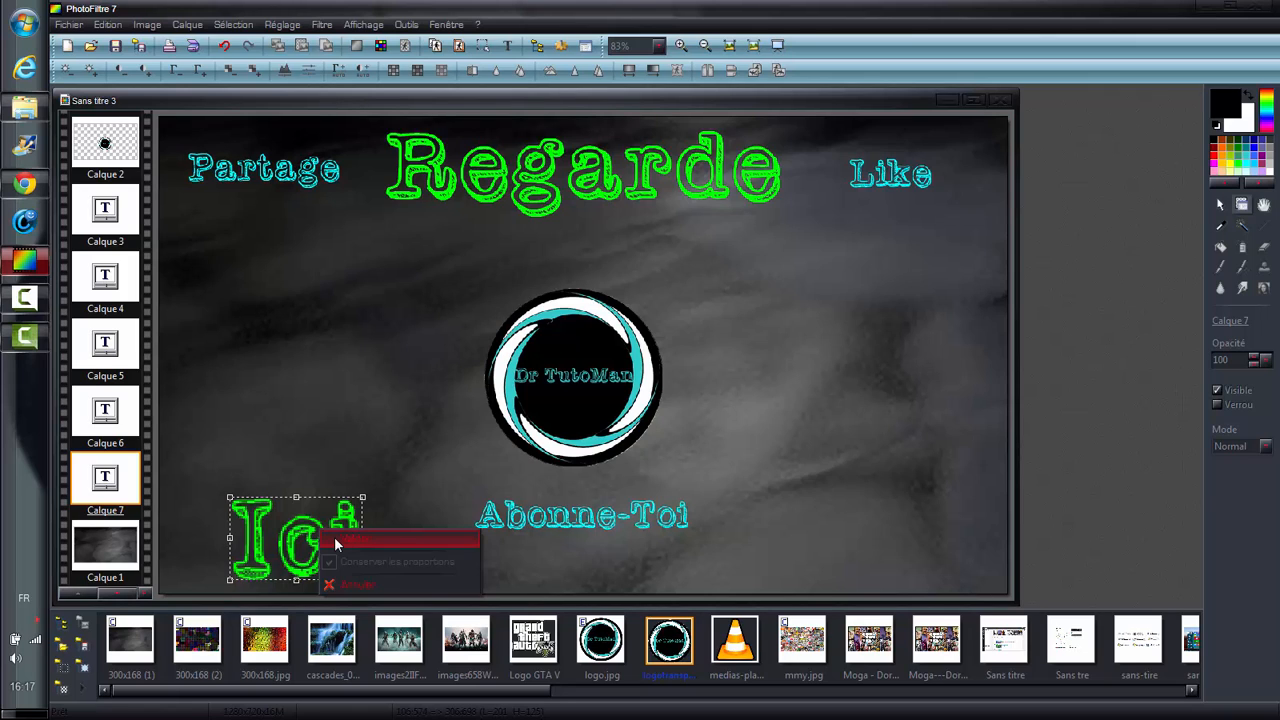
click(335, 544)
Move the Abonne-Toi text layer slightly down so it lines up with Ici.
click(113, 432)
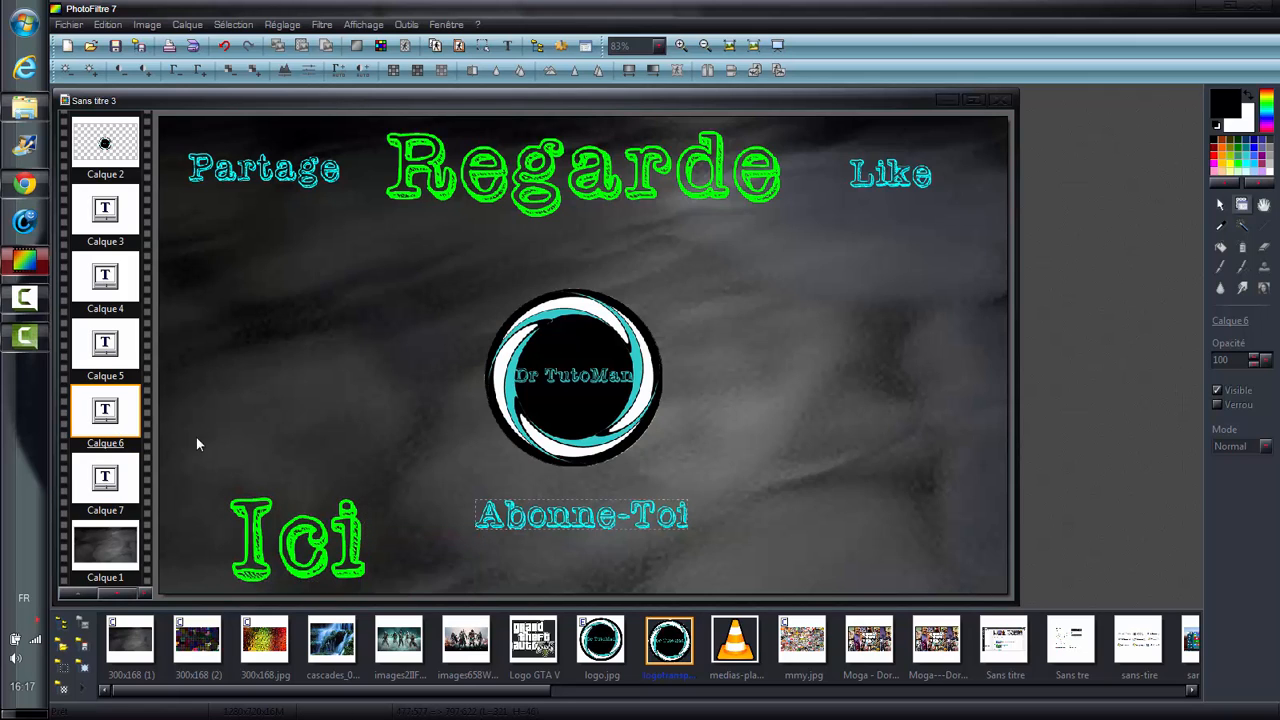
drag(543, 521, 543, 539)
click(490, 464)
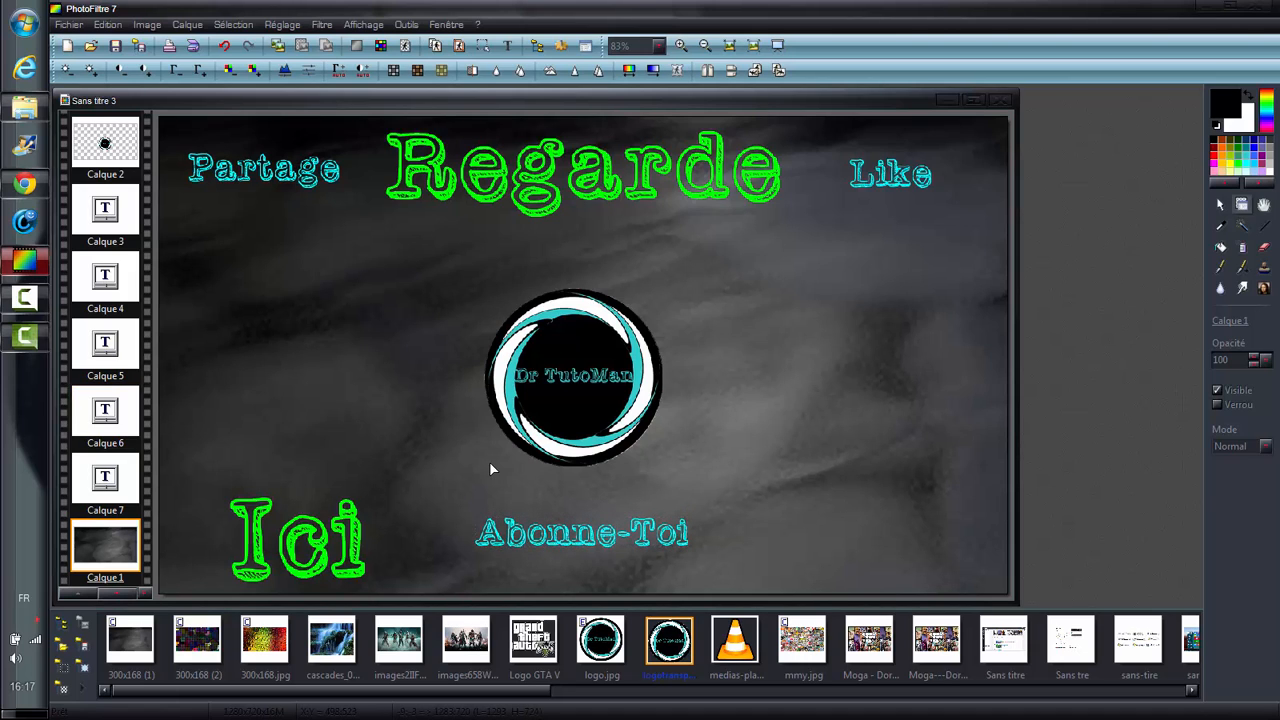
Create a new green text layer reading "Ou la".
key(t)
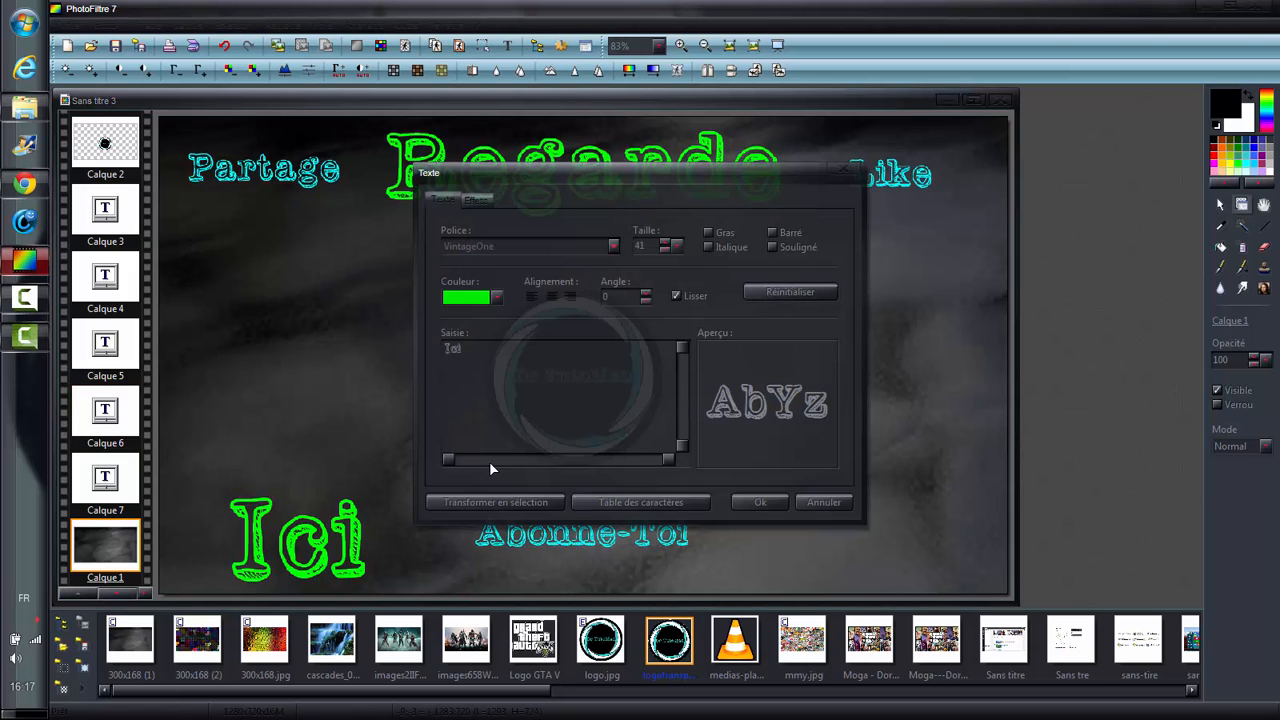
drag(470, 349, 315, 327)
key(Delete)
click(760, 504)
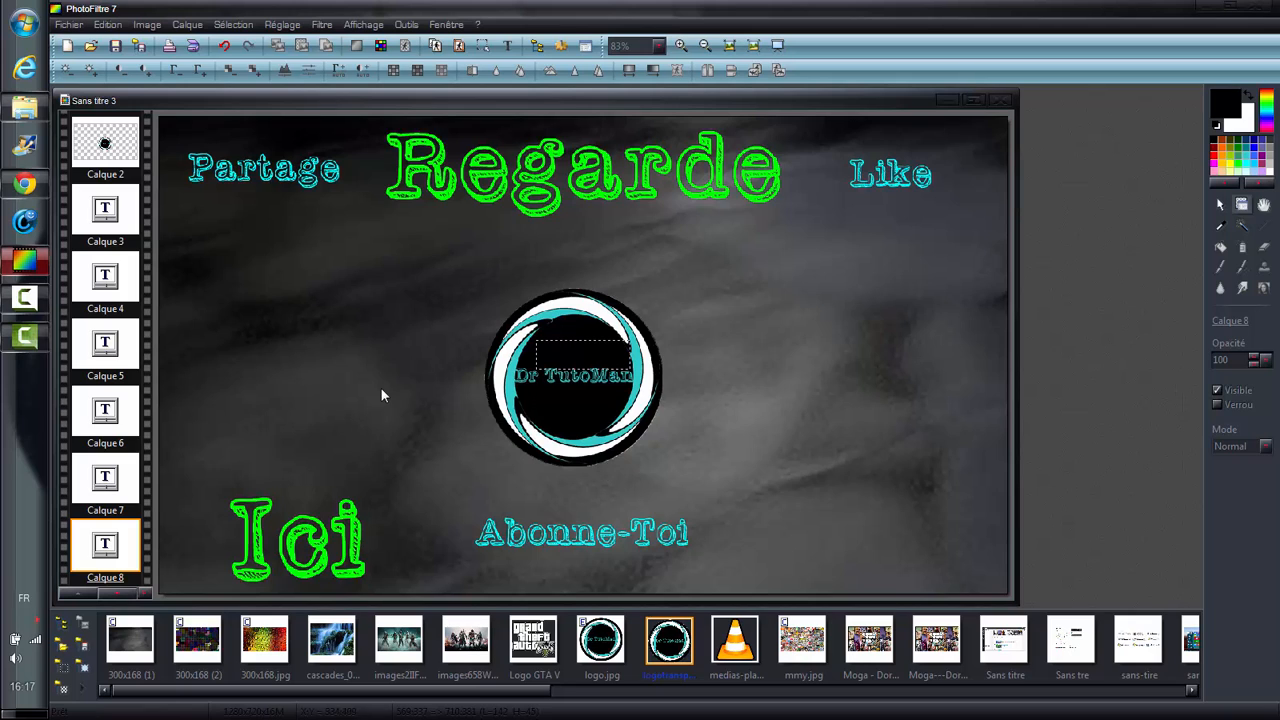
Enlarge the Ou la text layer to the height of Ici, apply the transformation, and move it to the image's lower-right corner.
right_click(99, 550)
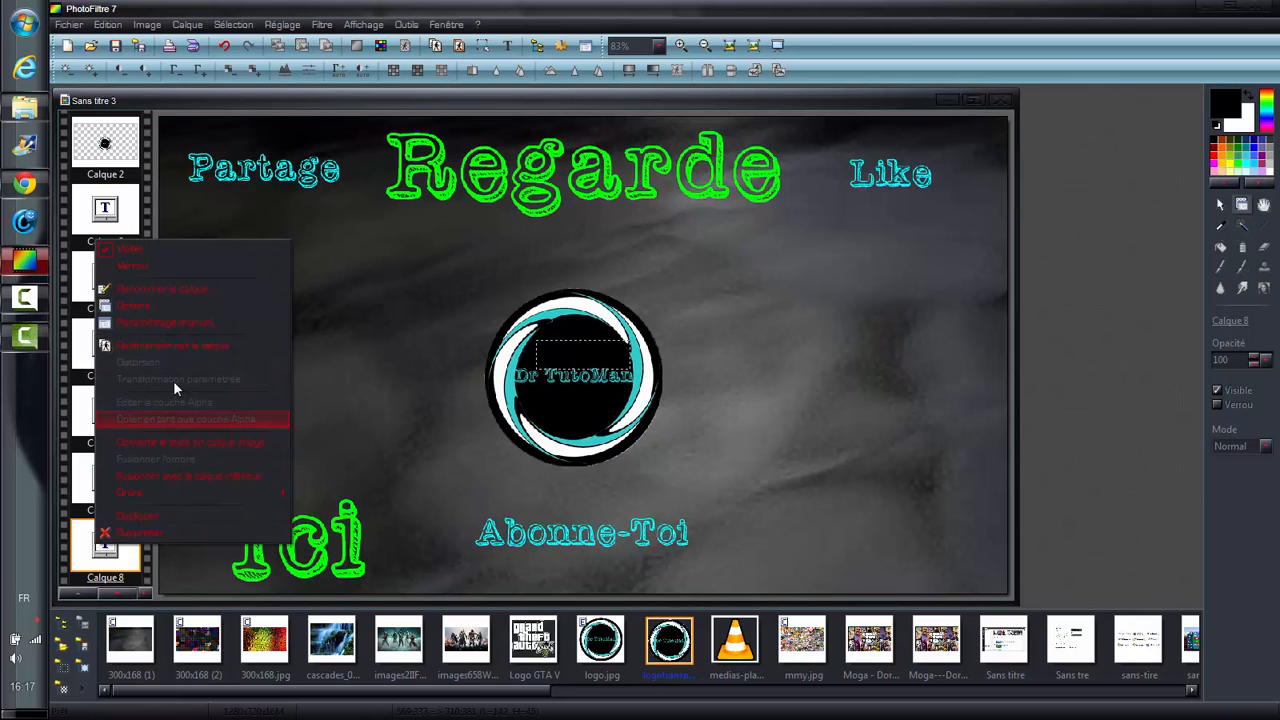
click(191, 351)
drag(583, 358, 284, 504)
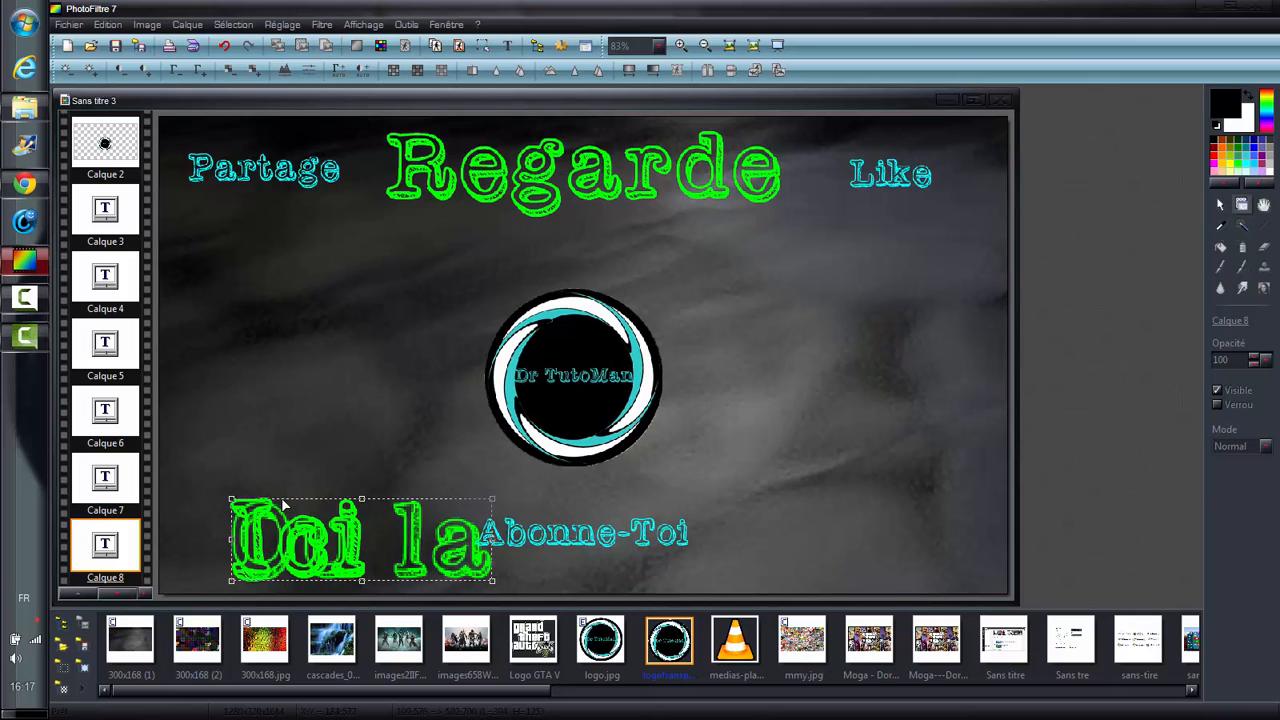
right_click(400, 541)
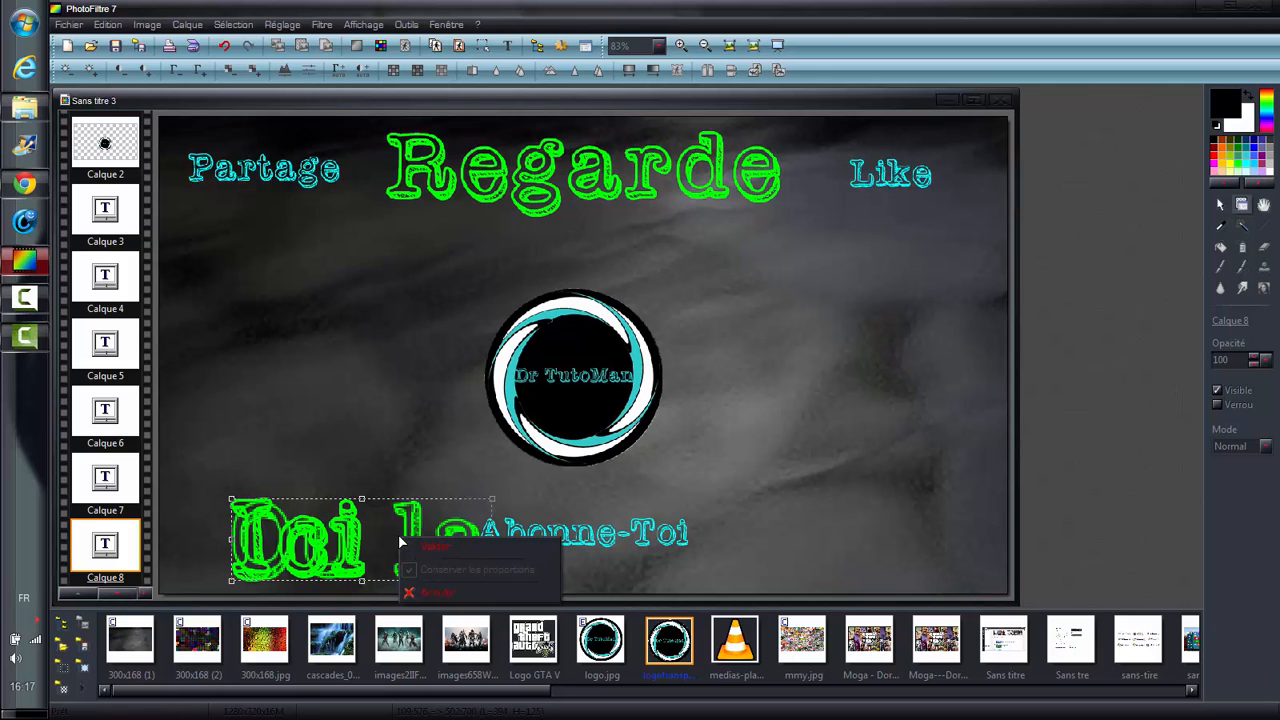
click(443, 547)
drag(425, 545, 915, 538)
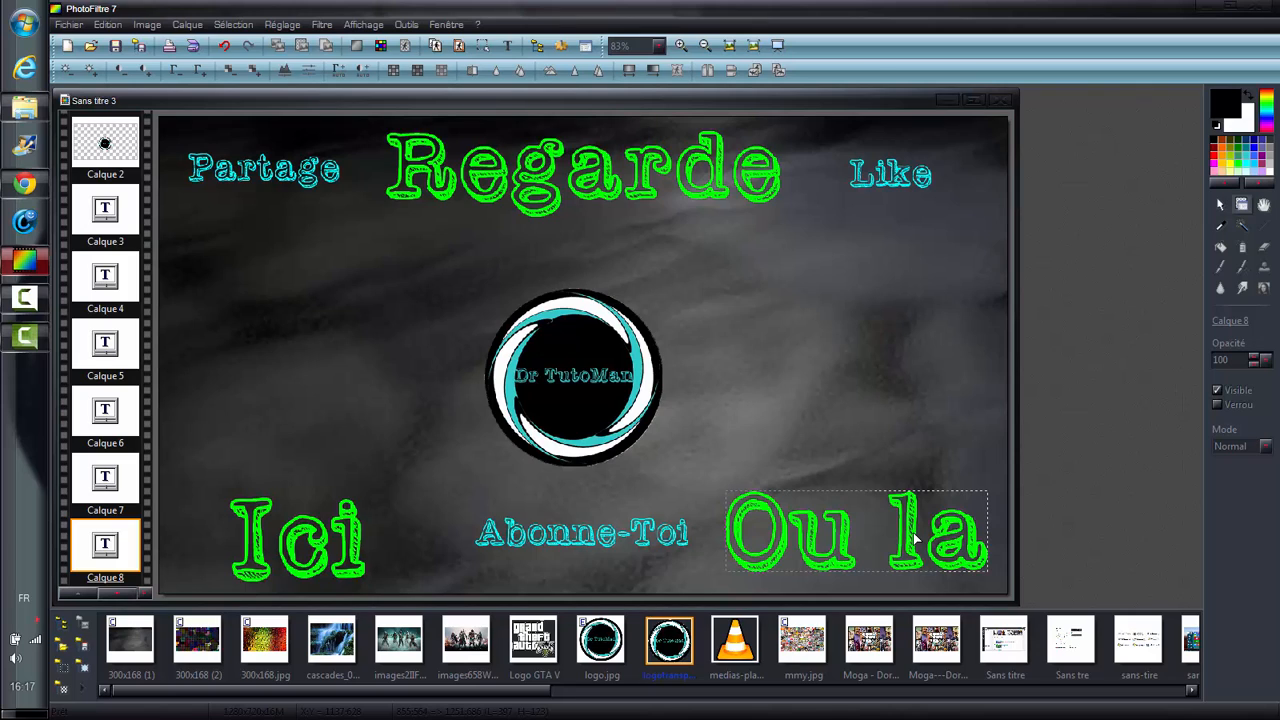
click(810, 413)
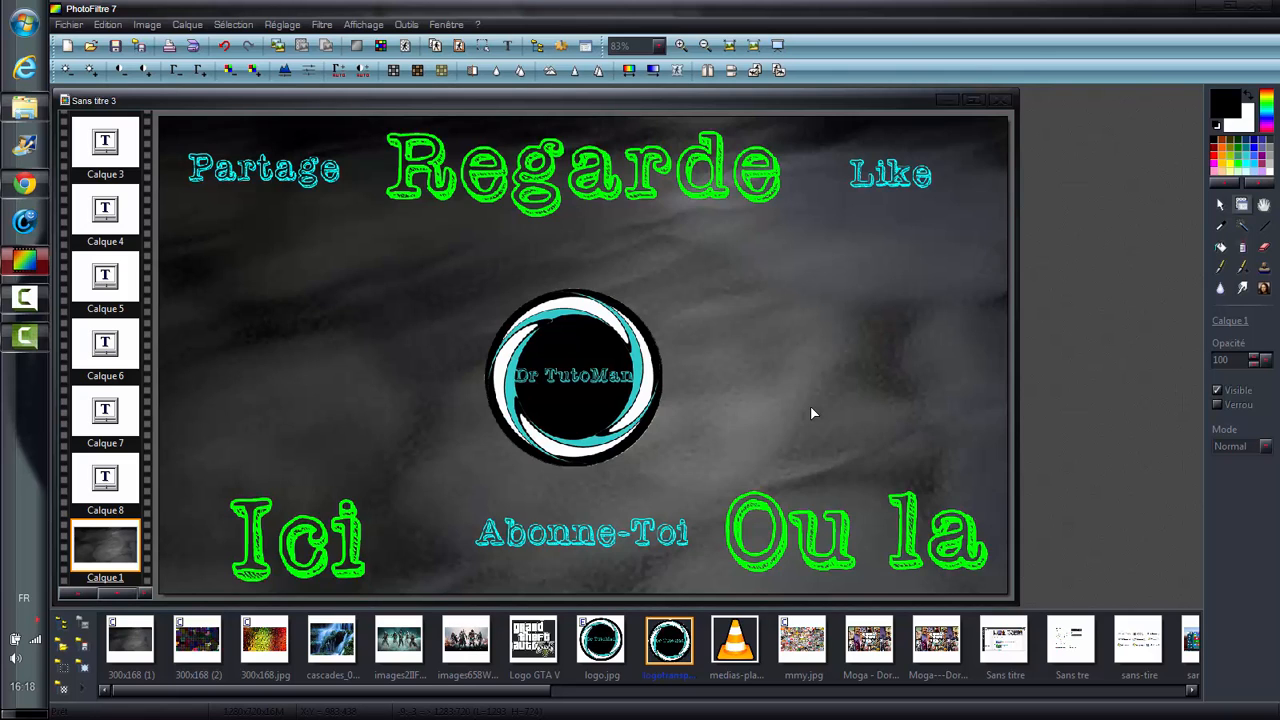
click(34, 306)
double_click(790, 552)
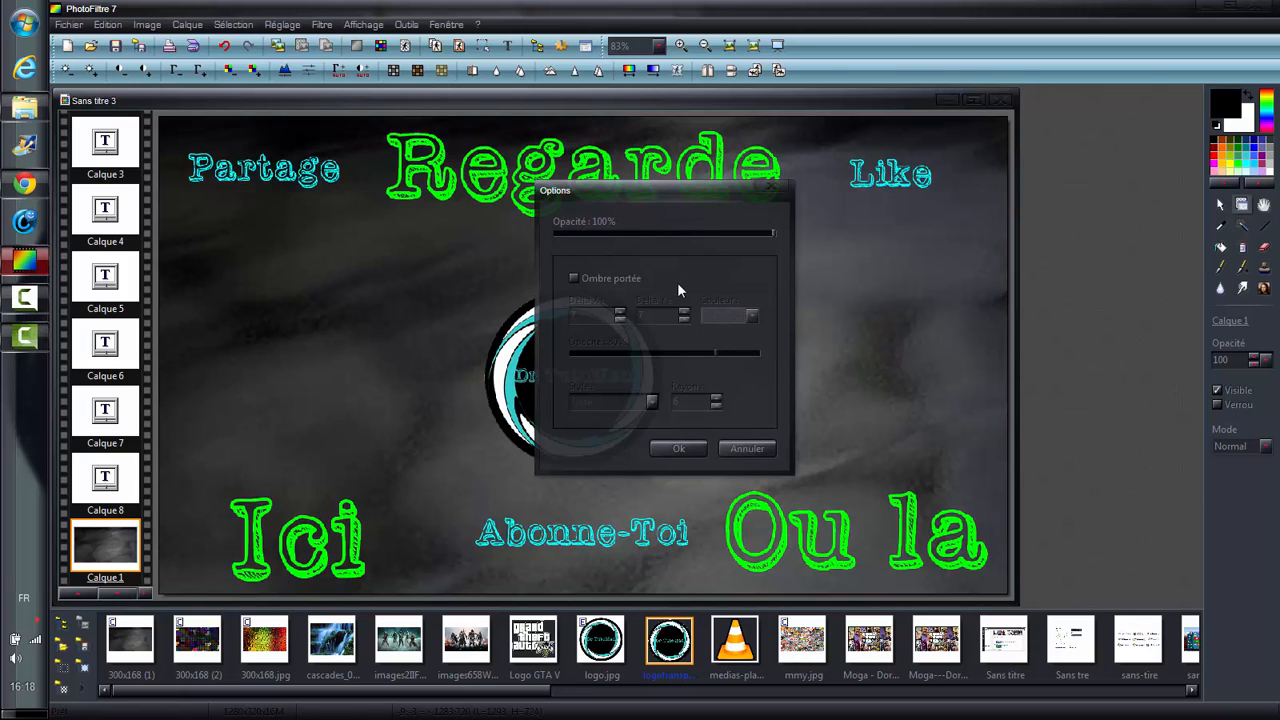
click(771, 190)
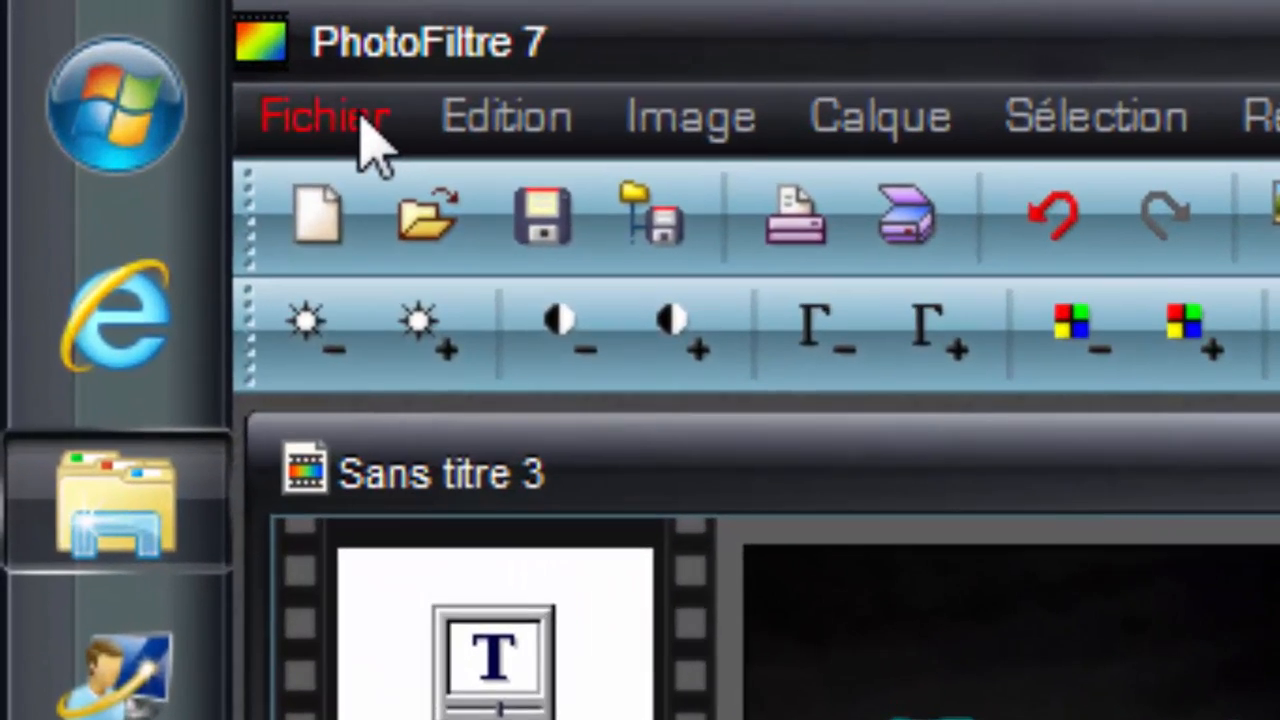
Start saving the outro image as a new file and choose JPEG as its file format.
click(372, 140)
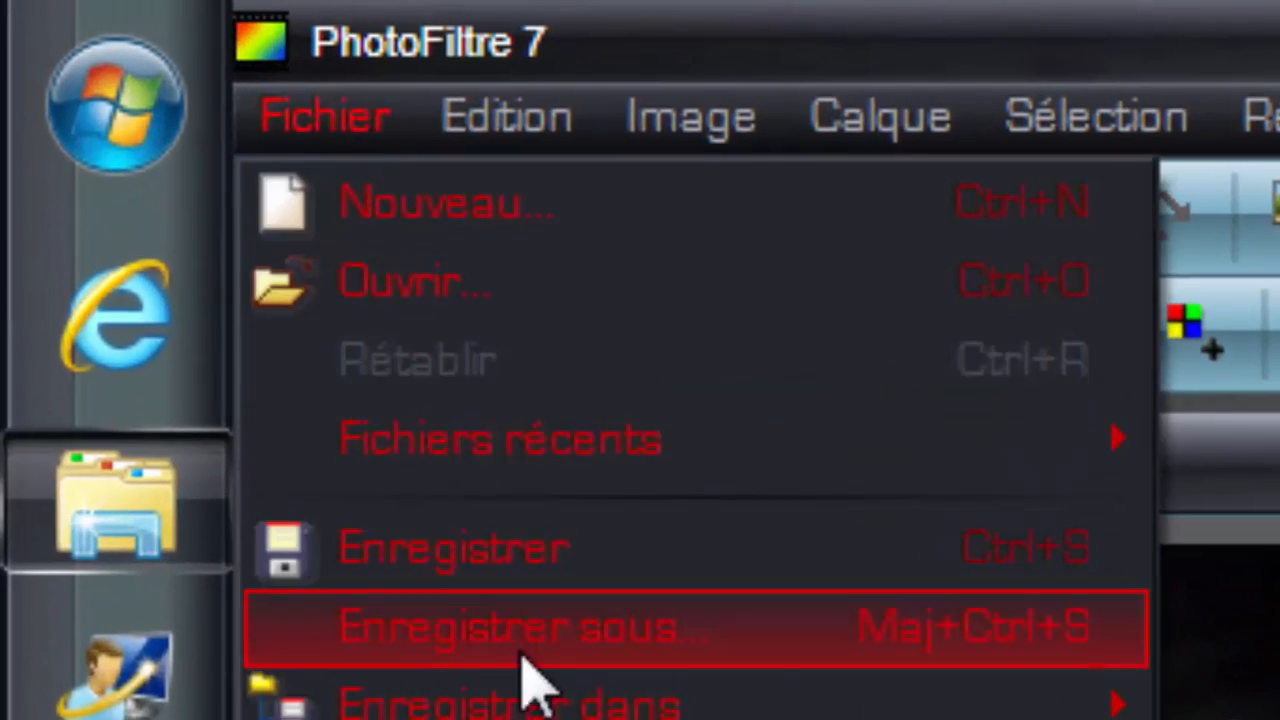
click(528, 671)
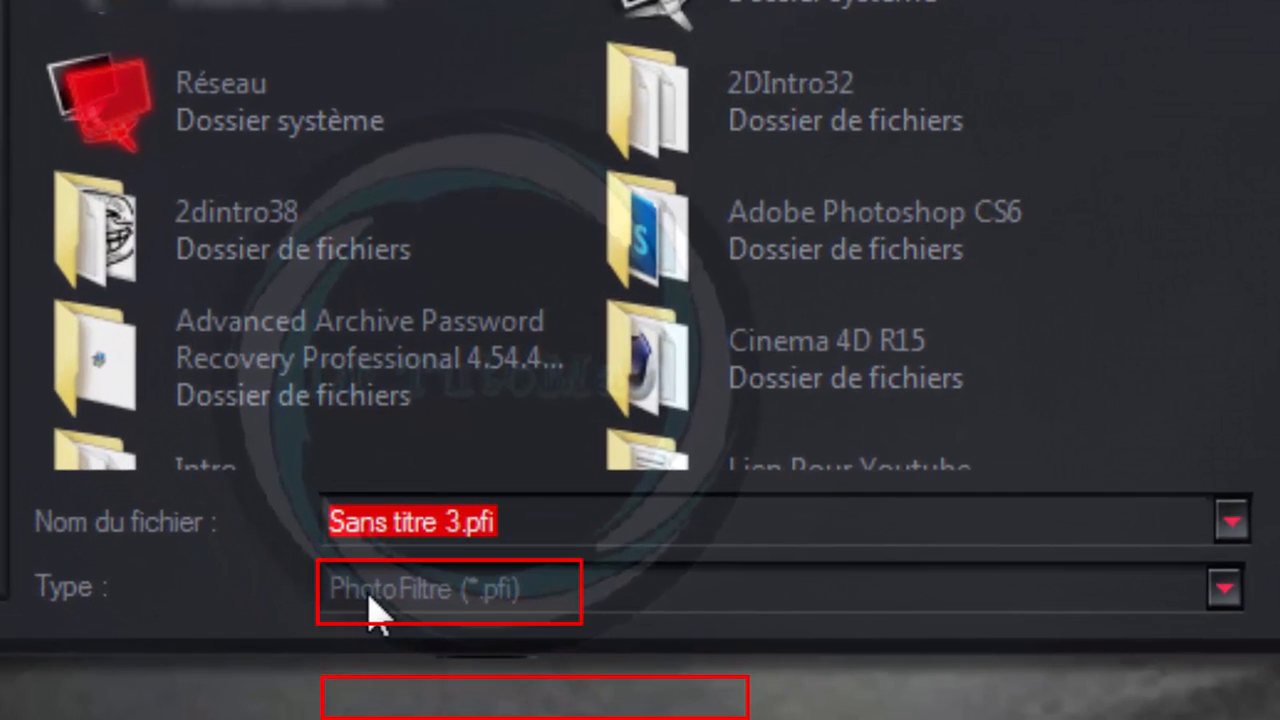
click(377, 618)
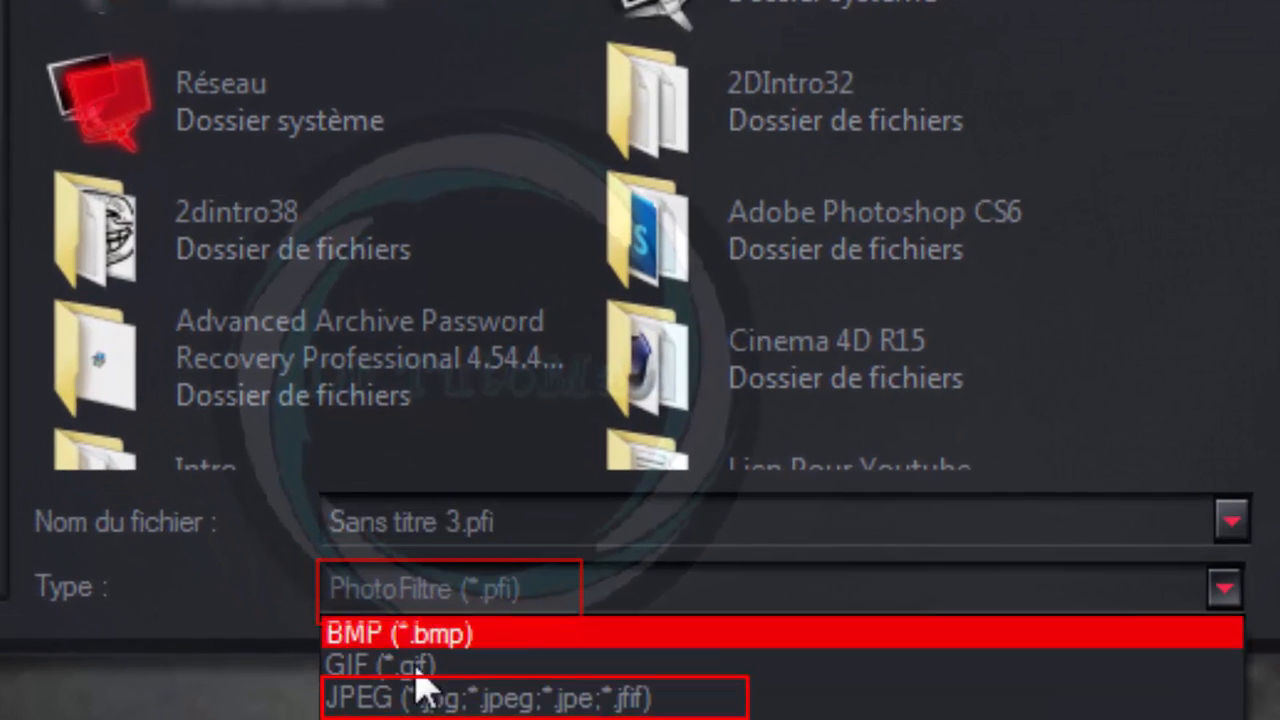
click(434, 711)
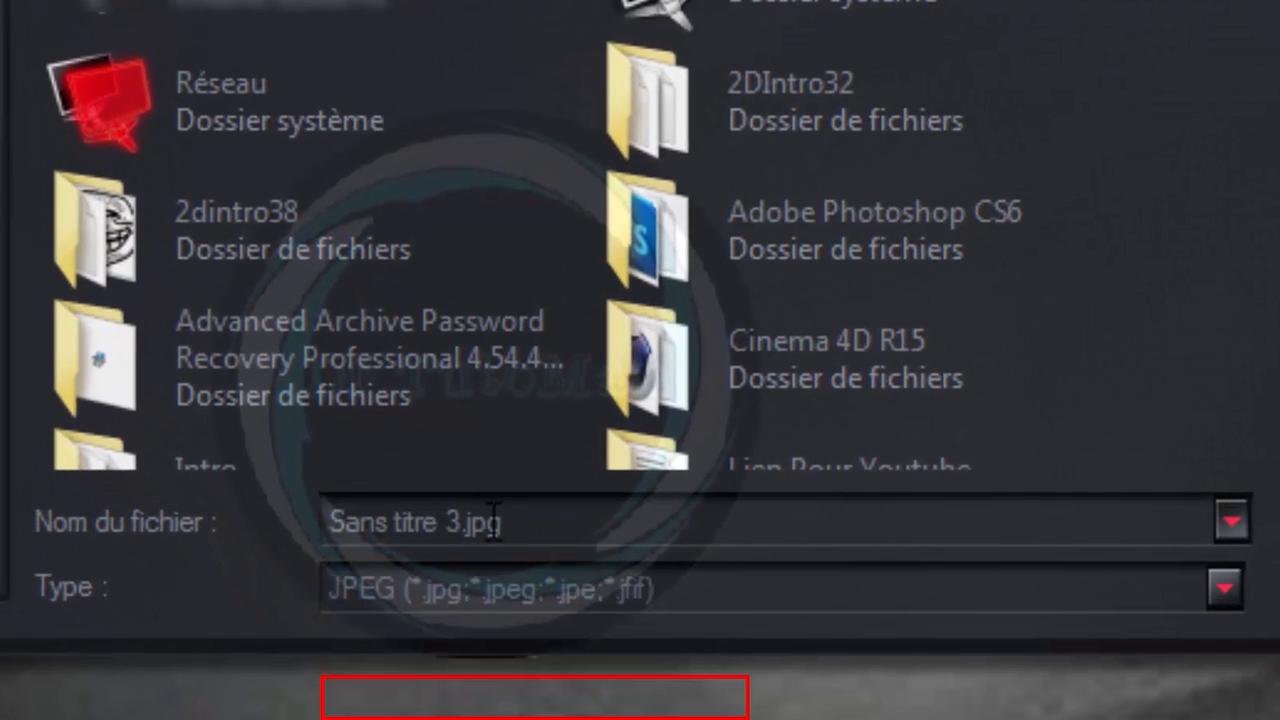
Name the file "Sane 3.jpg" and save it to the desktop, agreeing to continue with a format that does not support layers.
click(408, 521)
click(336, 521)
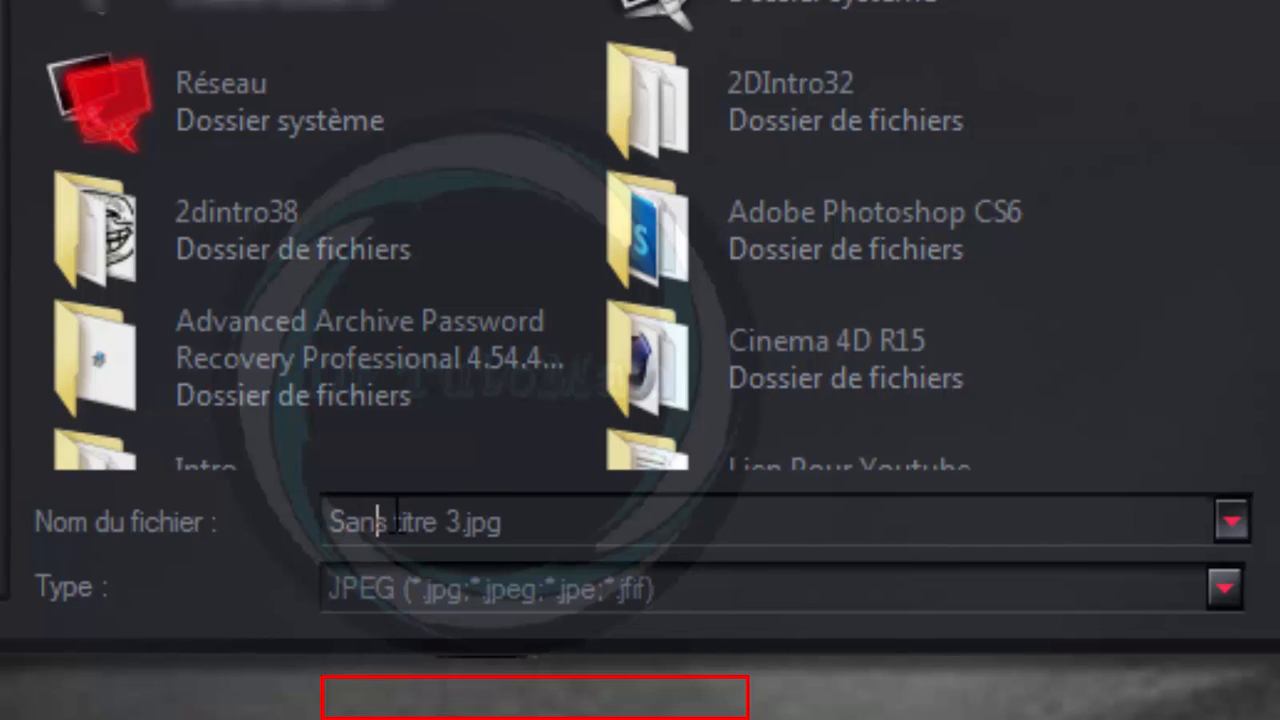
drag(374, 521, 438, 521)
key(BackSpace)
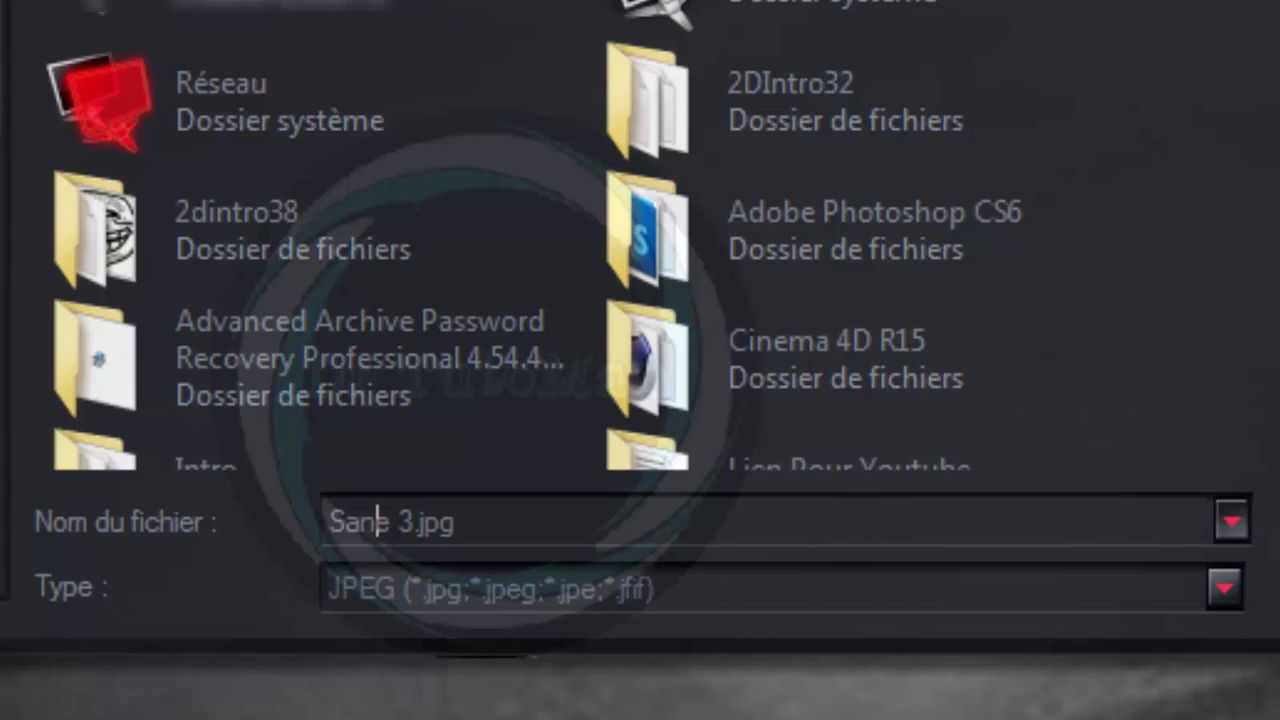
key(Return)
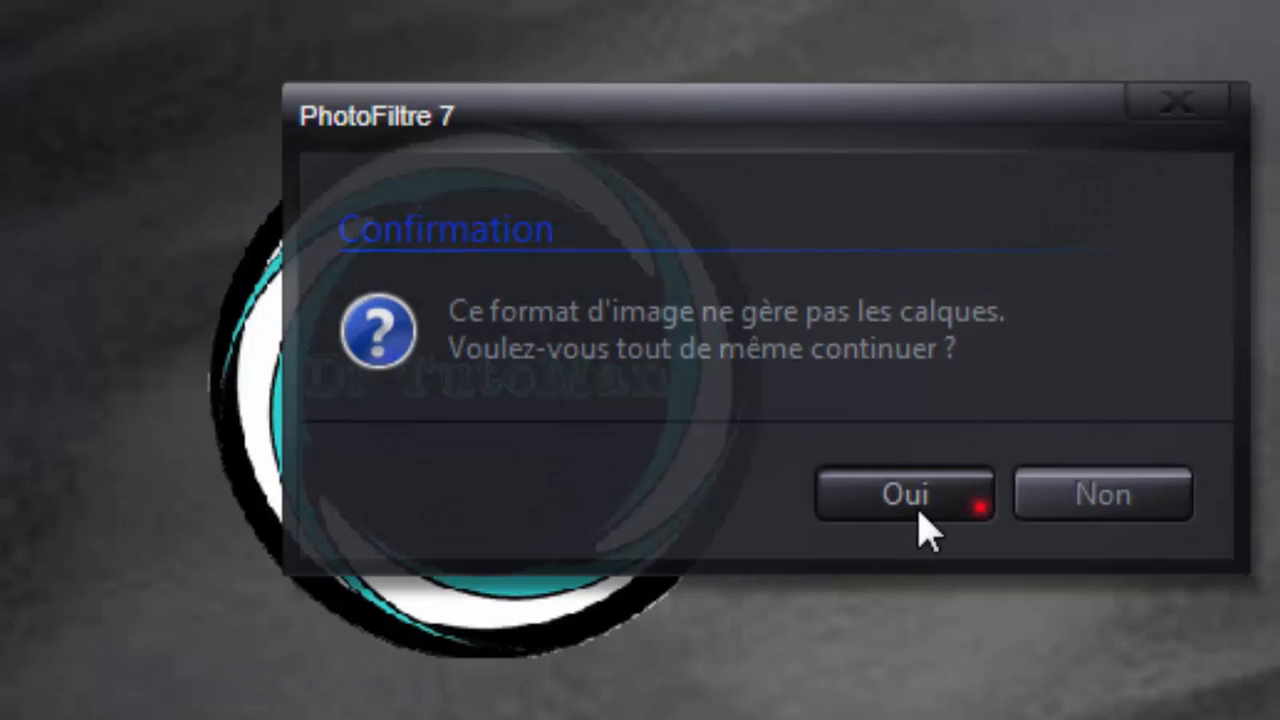
click(919, 514)
click(877, 586)
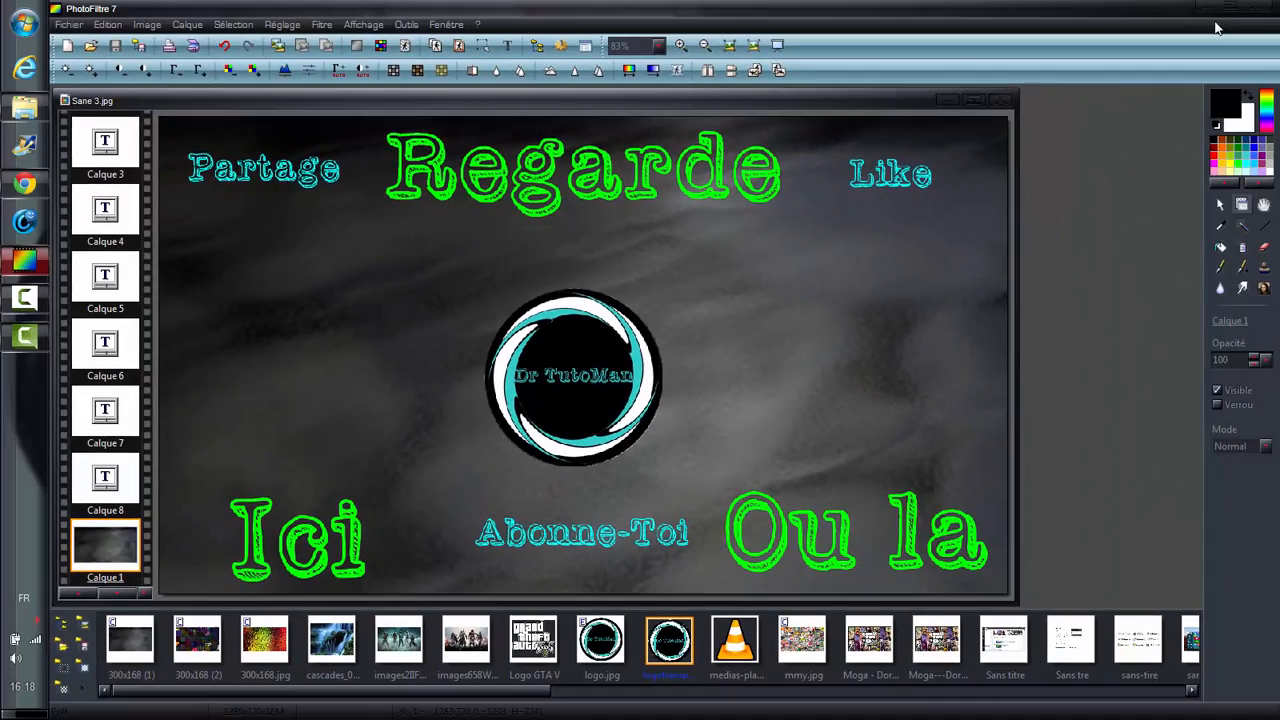
Switch to the desktop, view the saved Sane 3.jpg in Windows Photo Viewer, close it, and keep the file's icon beside the others.
click(1207, 10)
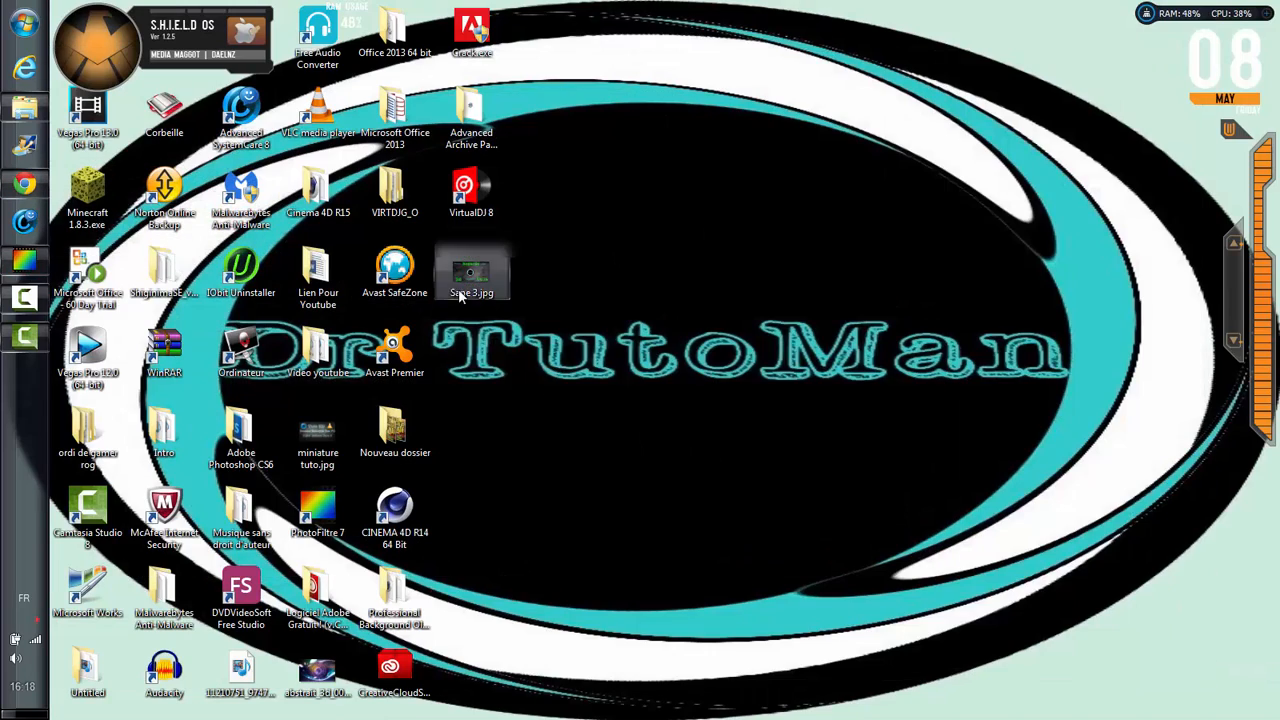
drag(470, 272, 570, 285)
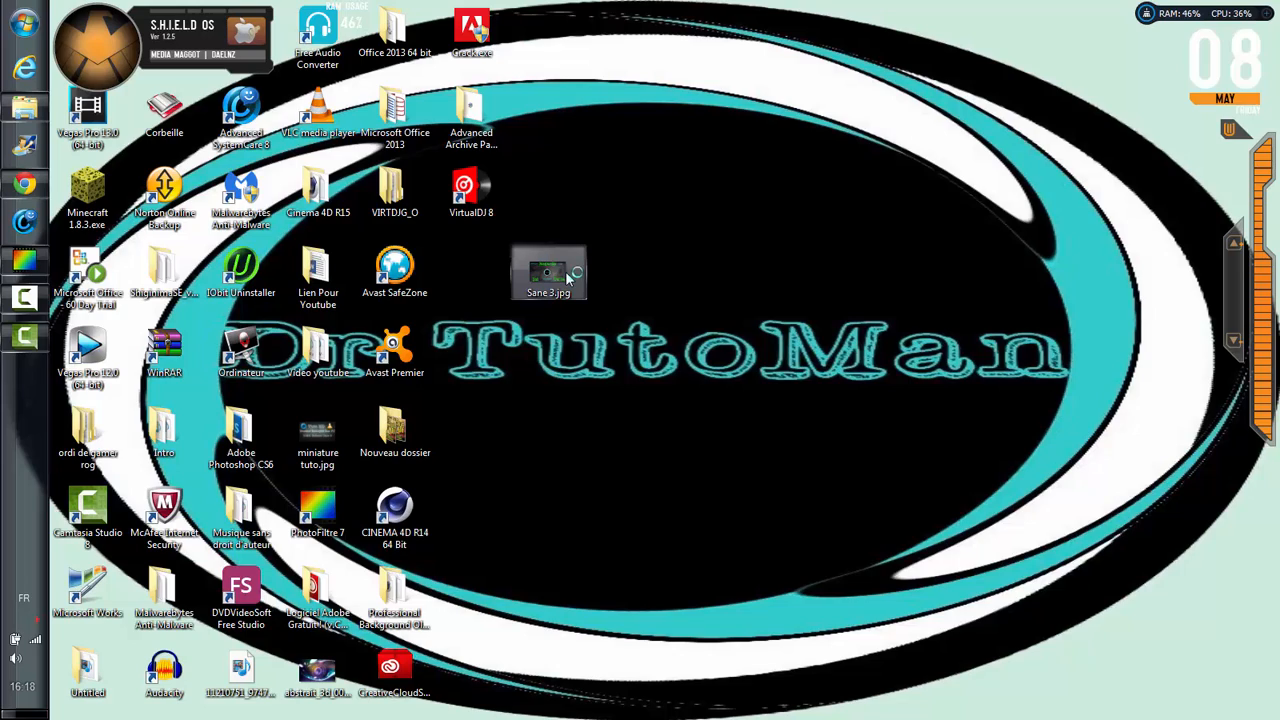
double_click(567, 279)
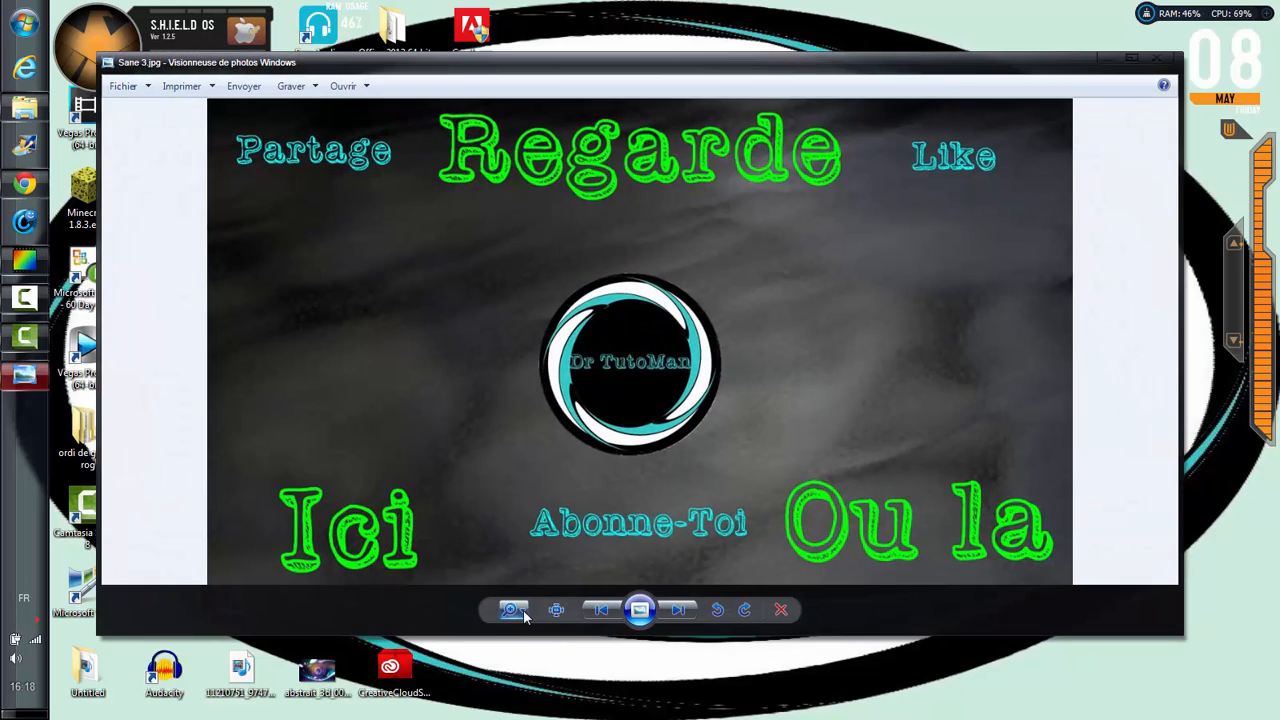
mouse_move(519, 610)
mouse_down()
mouse_move(545, 493)
mouse_move(525, 631)
mouse_up()
click(1156, 60)
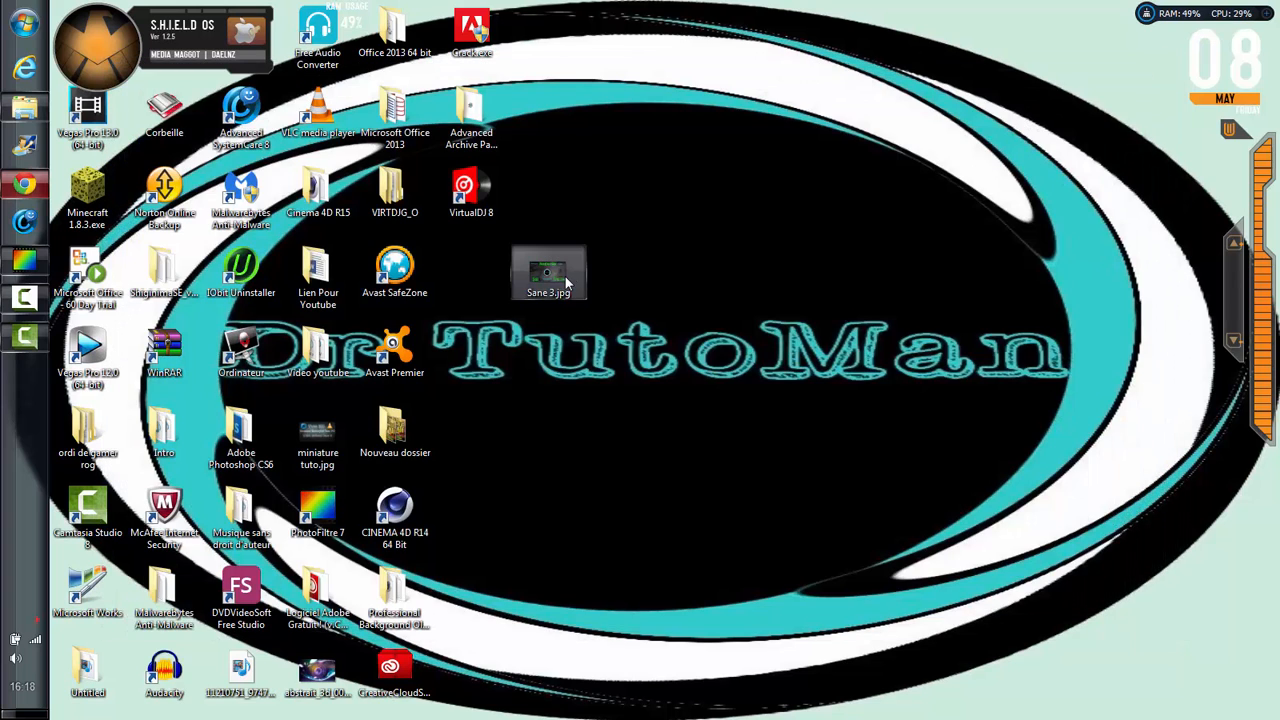
drag(548, 270, 474, 272)
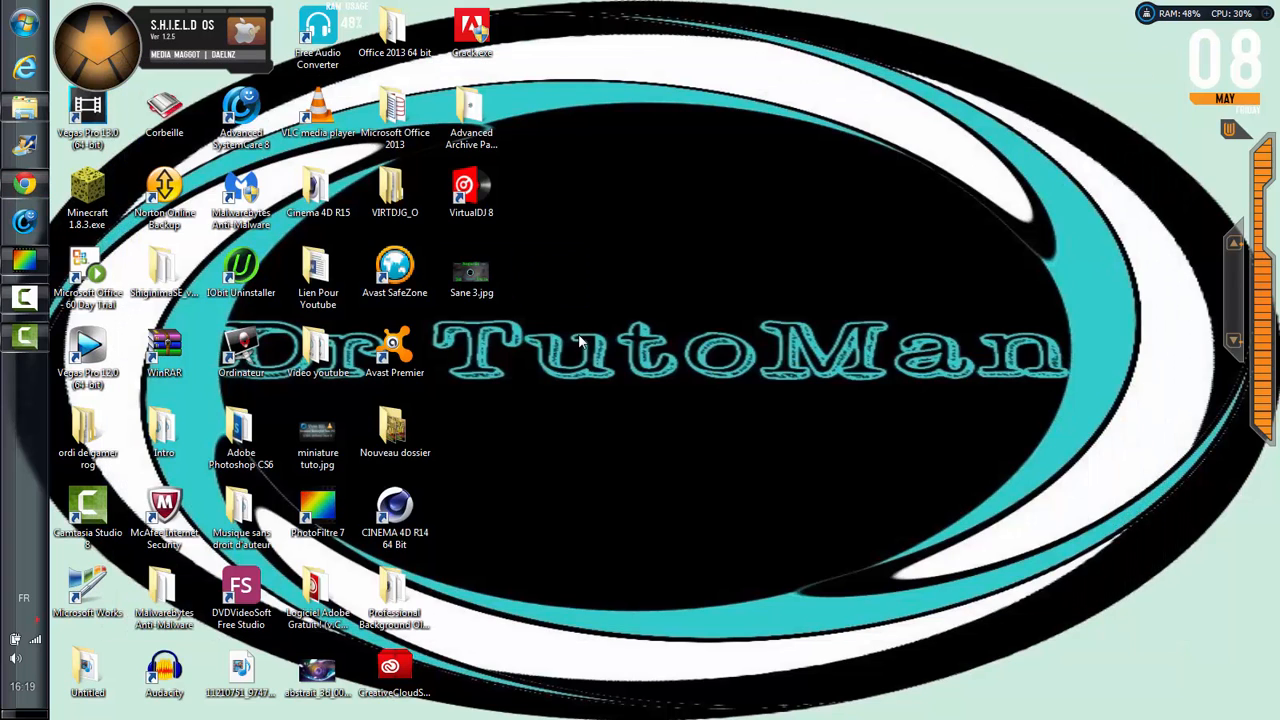
Switch to Chrome and look through the 1280x720 texture wallpapers on the WallpapersCraft page.
click(24, 184)
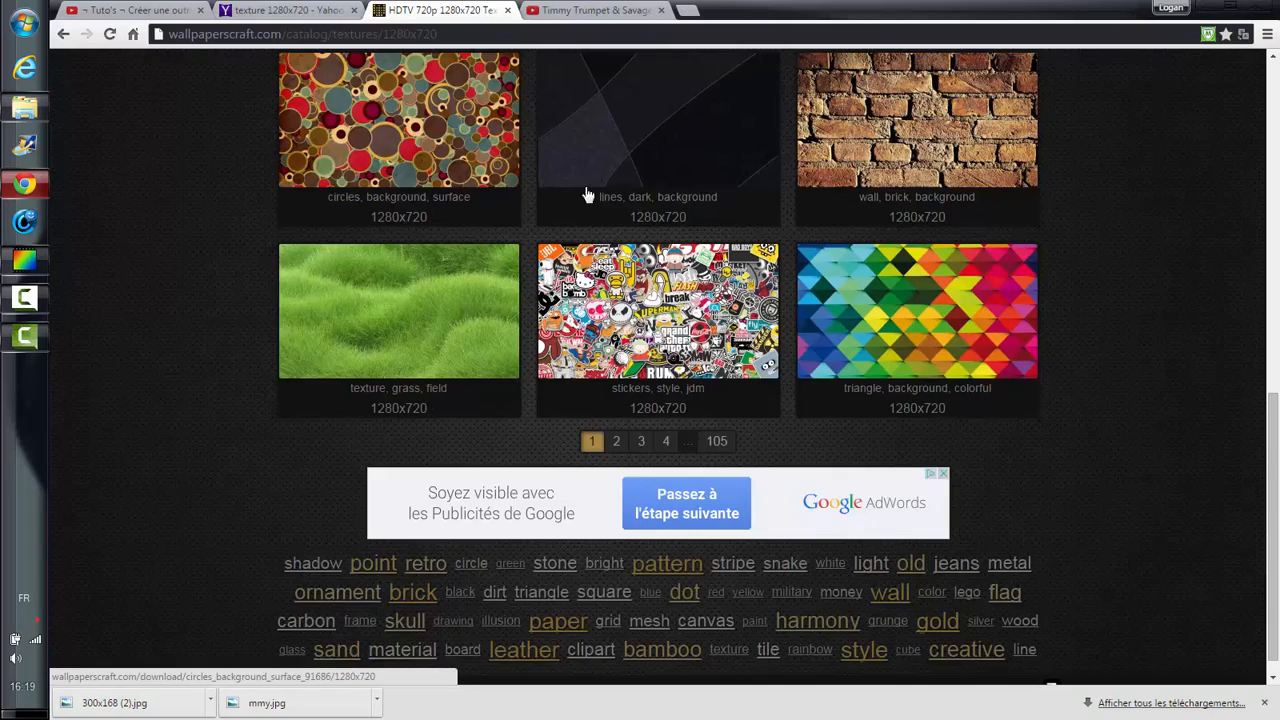
scroll(1277, 222, up, 3)
scroll(1277, 222, up, 4)
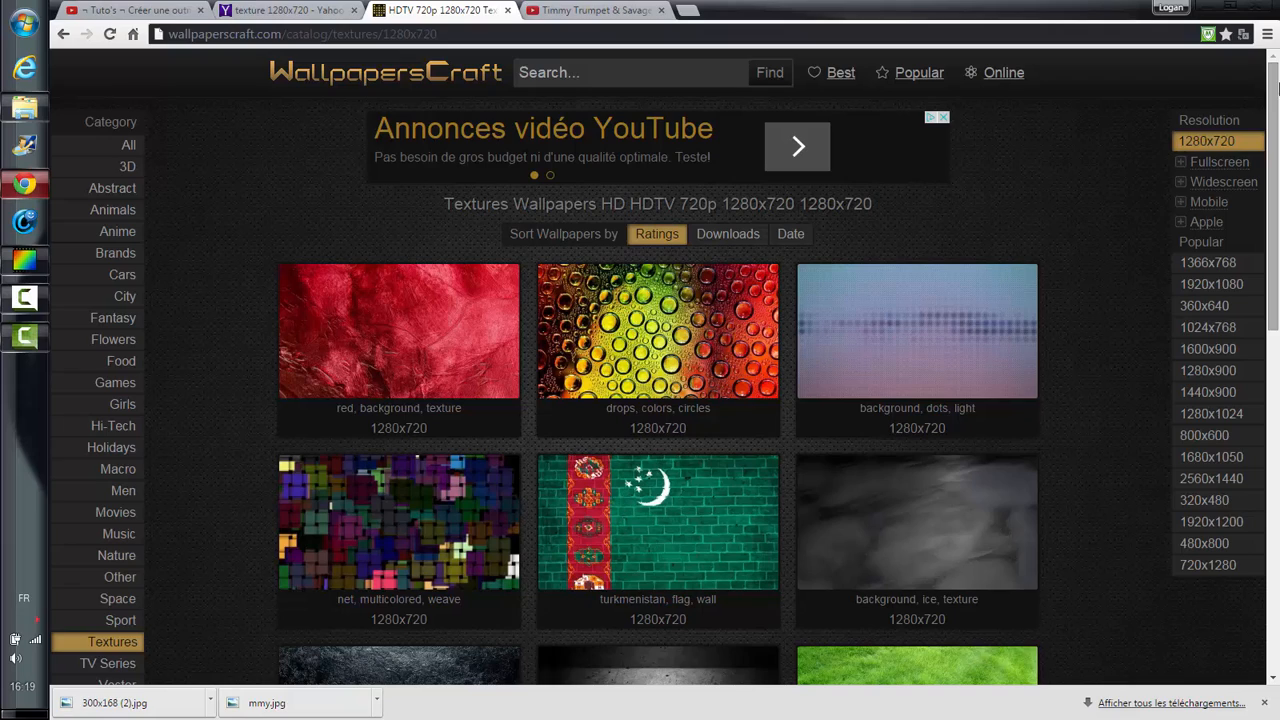
scroll(1270, 135, down, 4)
scroll(1272, 138, up, 4)
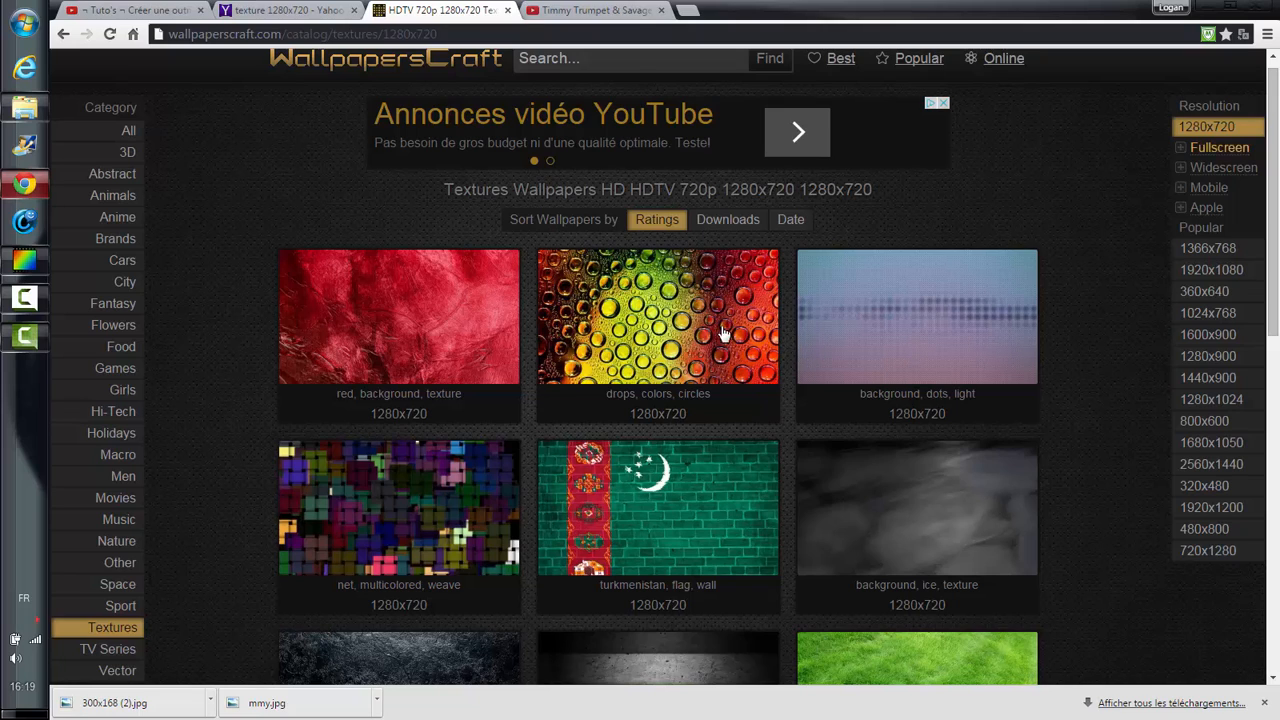
click(25, 298)
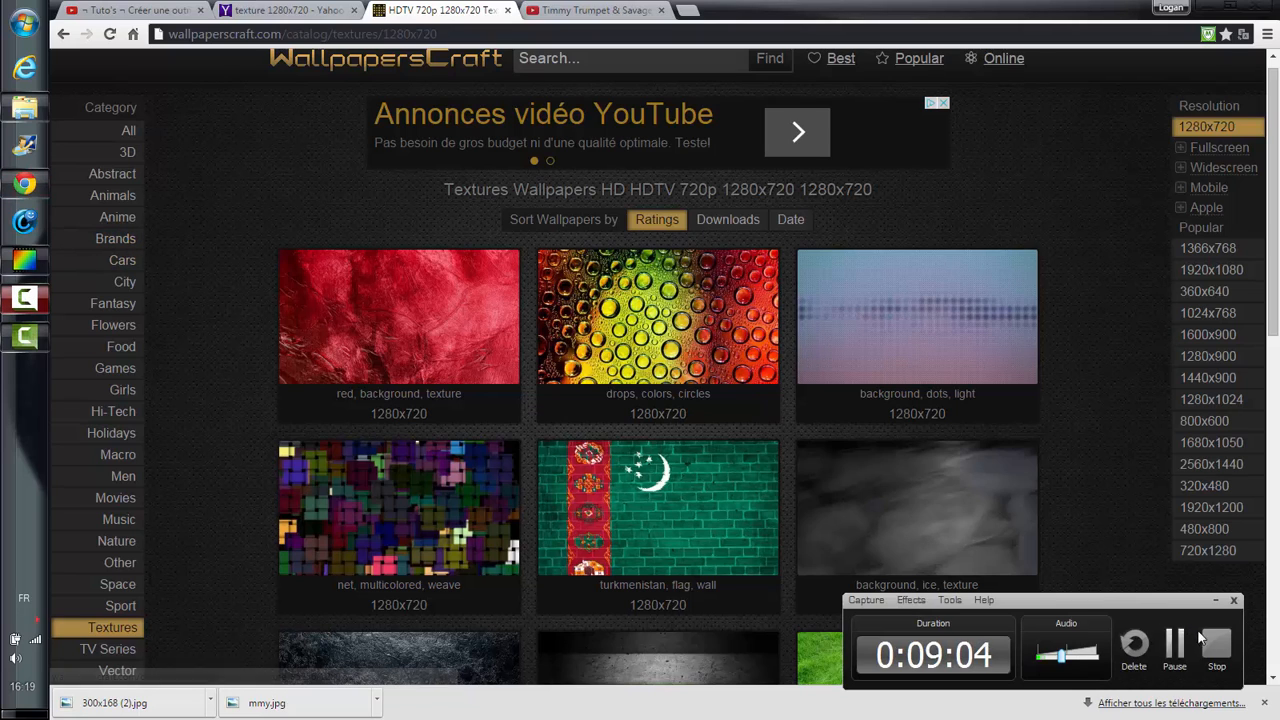